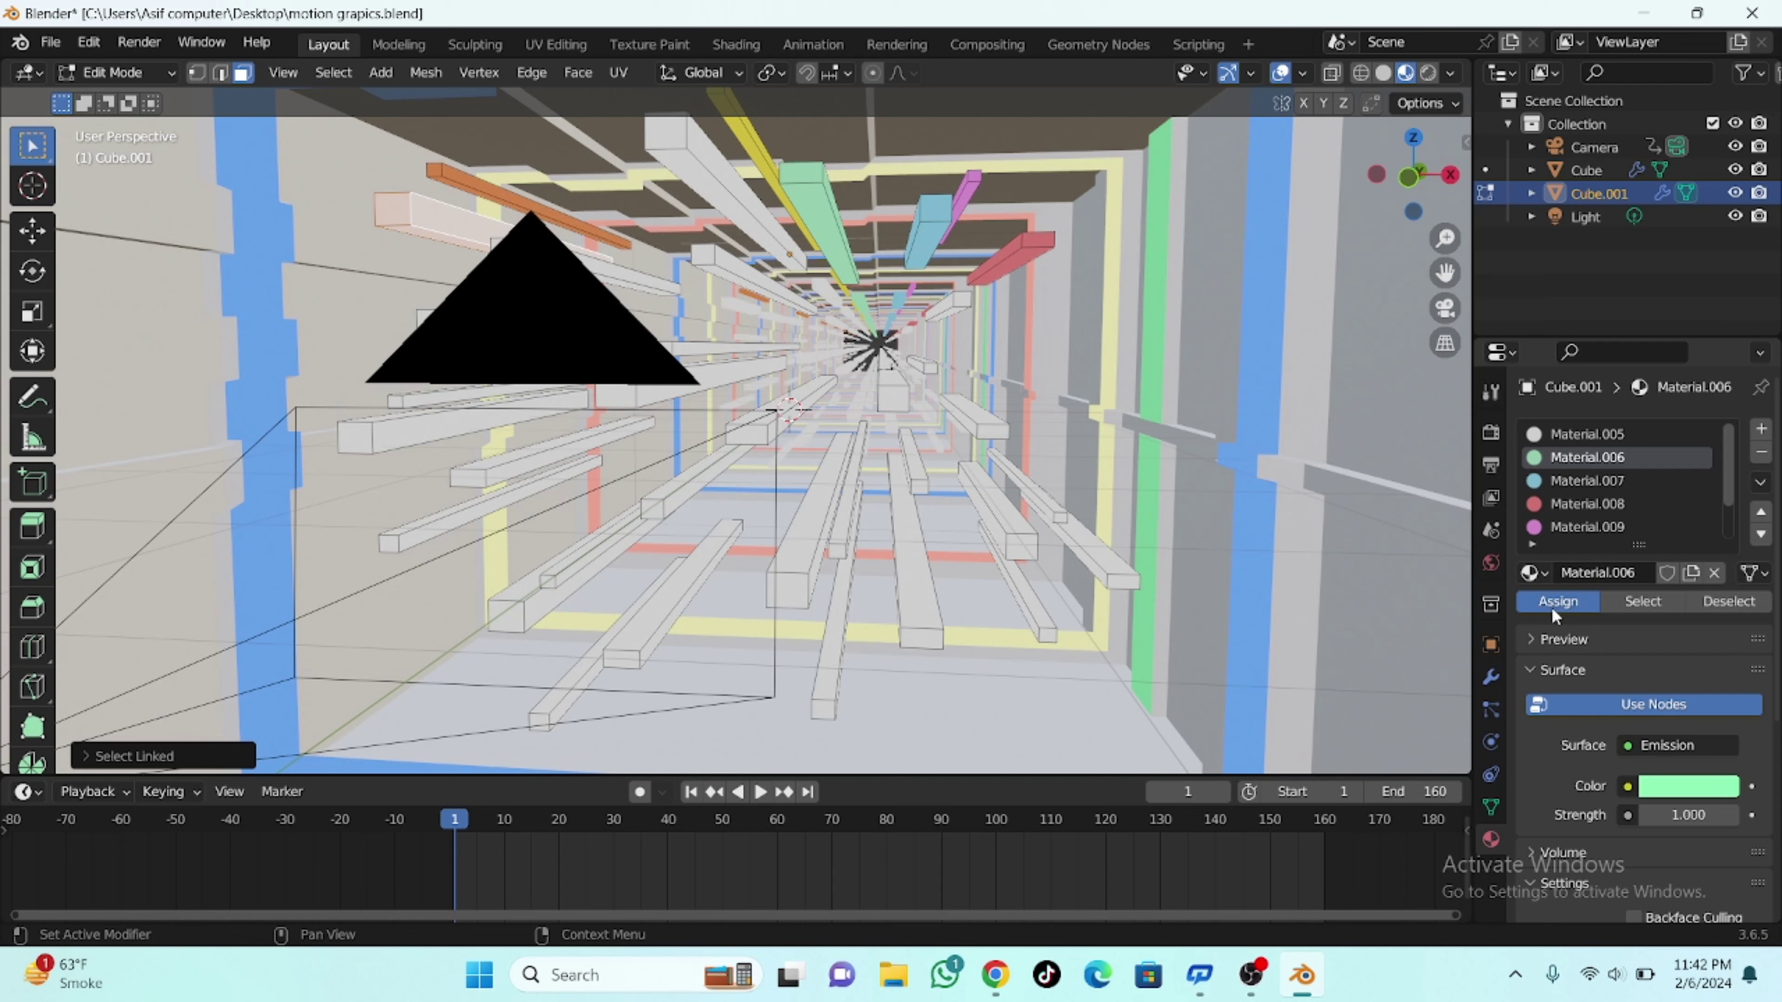
Step: Give the first tunnel bars the green, light-blue and red glowing materials
left_click(1552, 607)
left_click(978, 416)
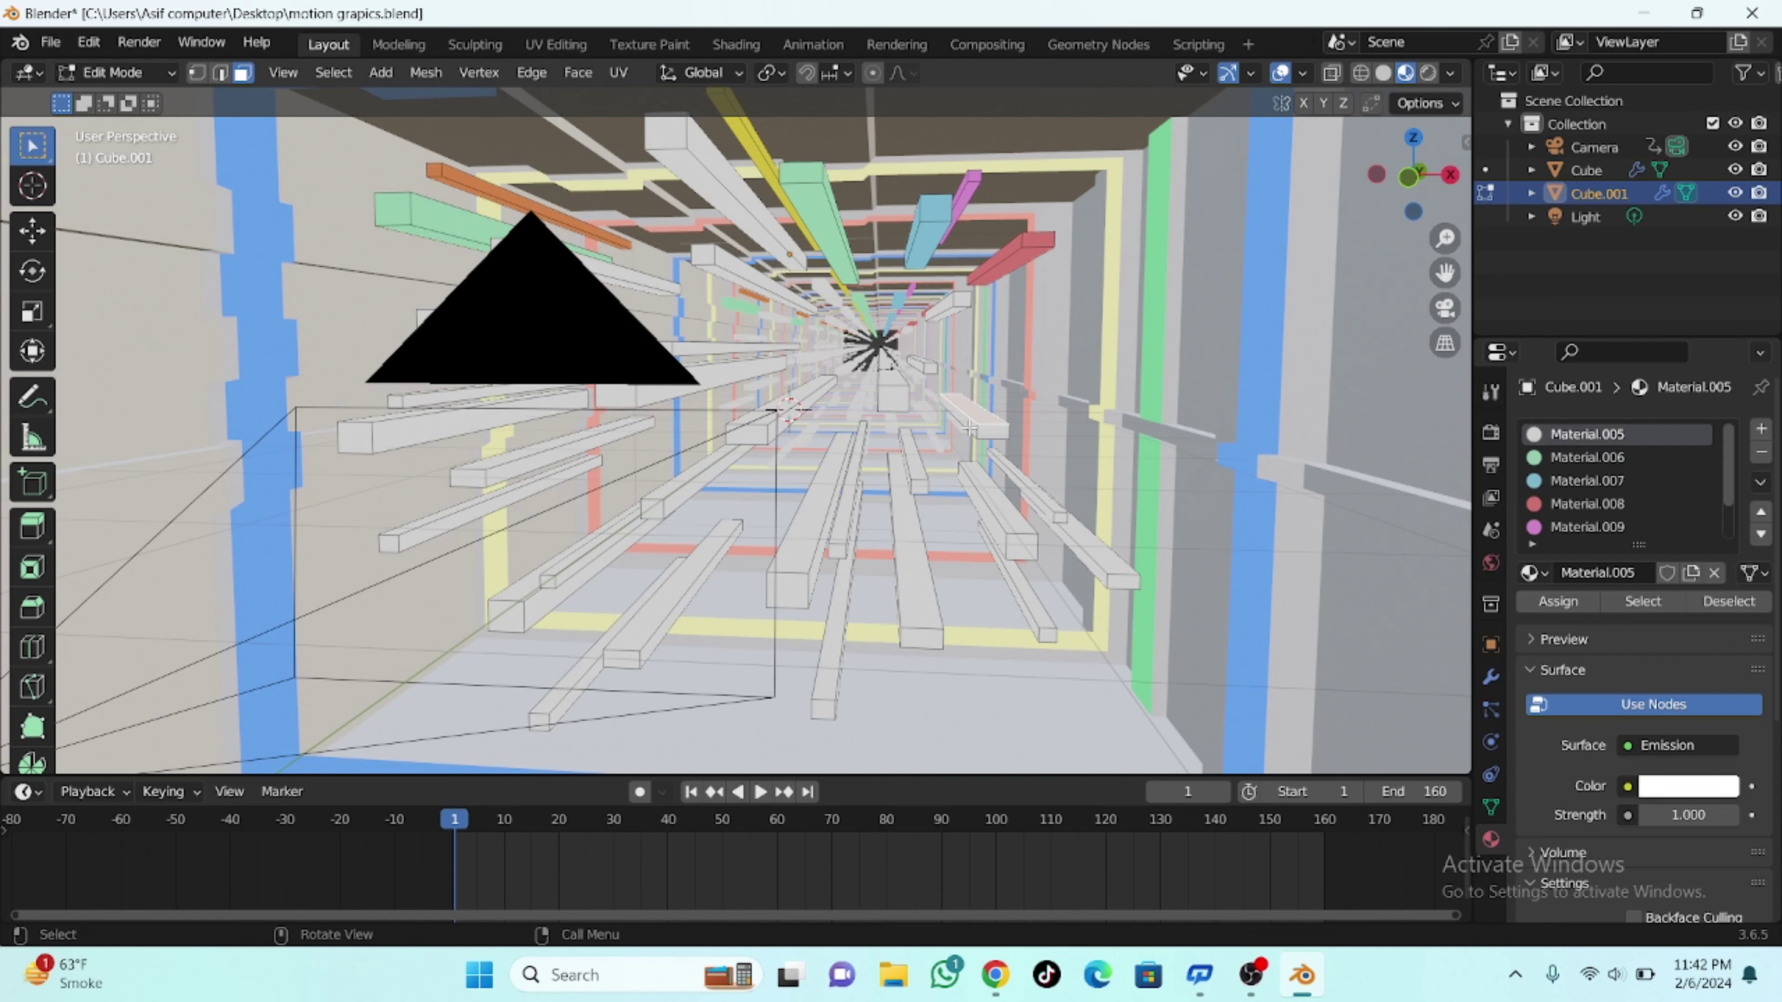
key("ctrl+l")
left_click(1559, 483)
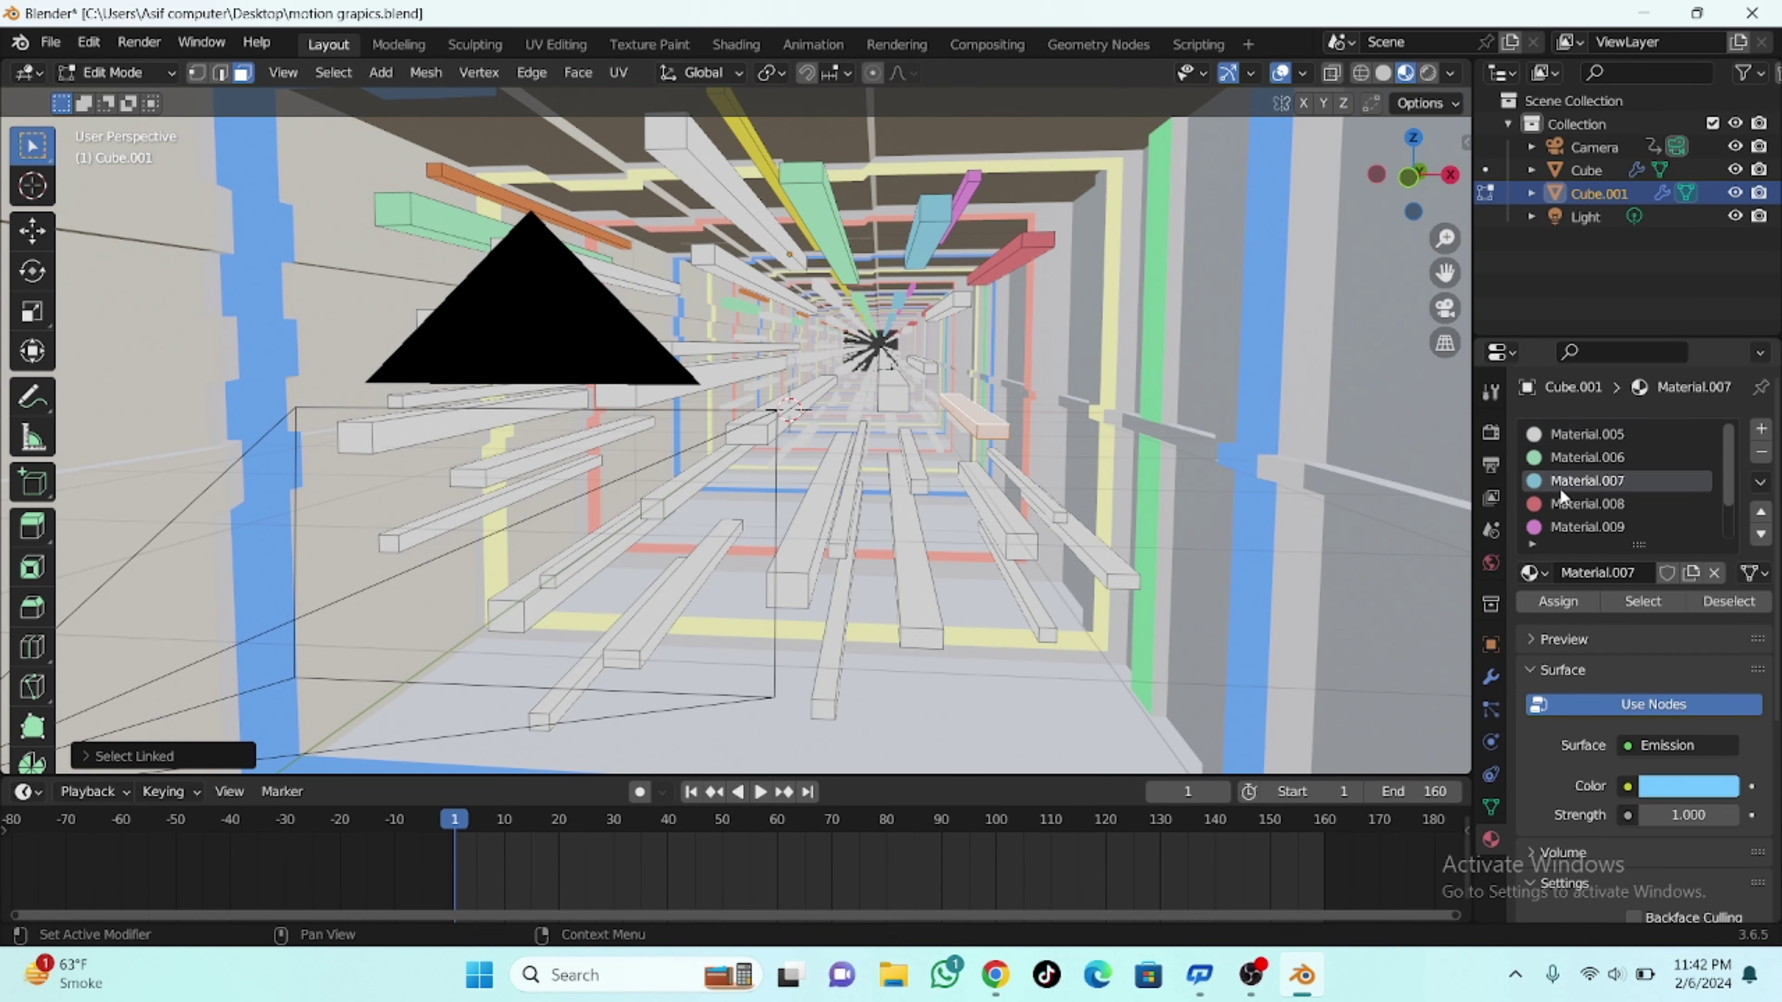
left_click(1548, 601)
left_click(1057, 532)
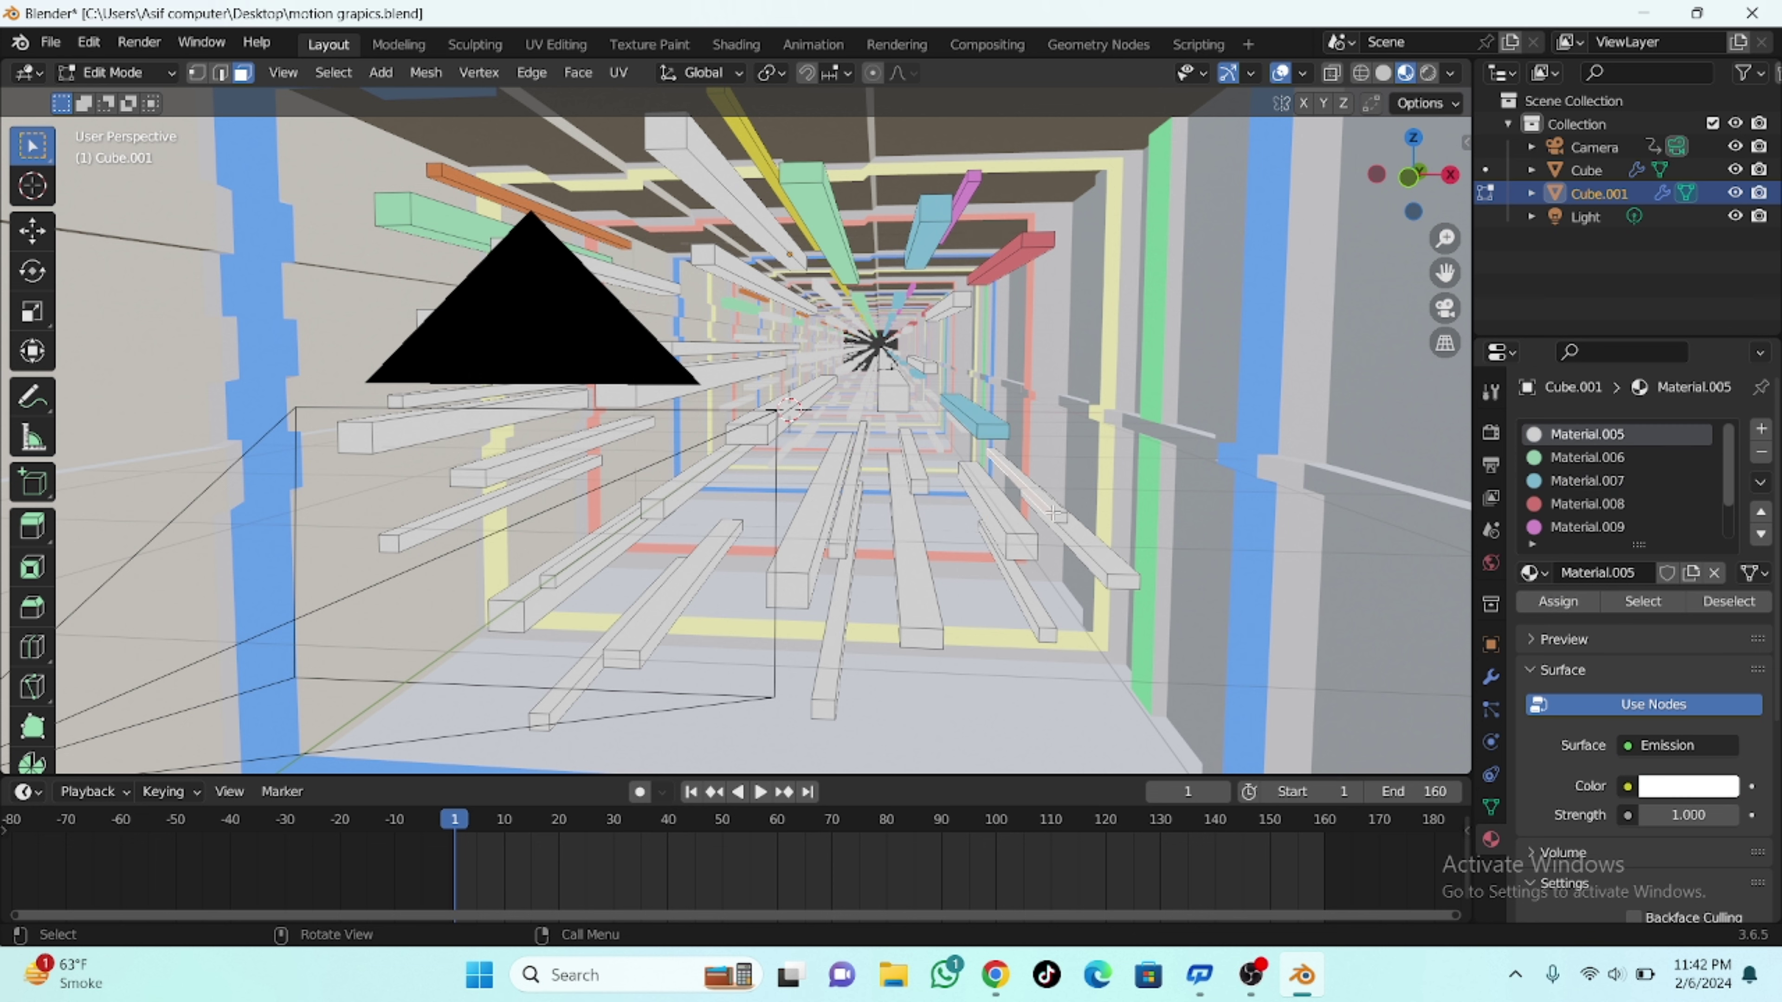
key("ctrl+l")
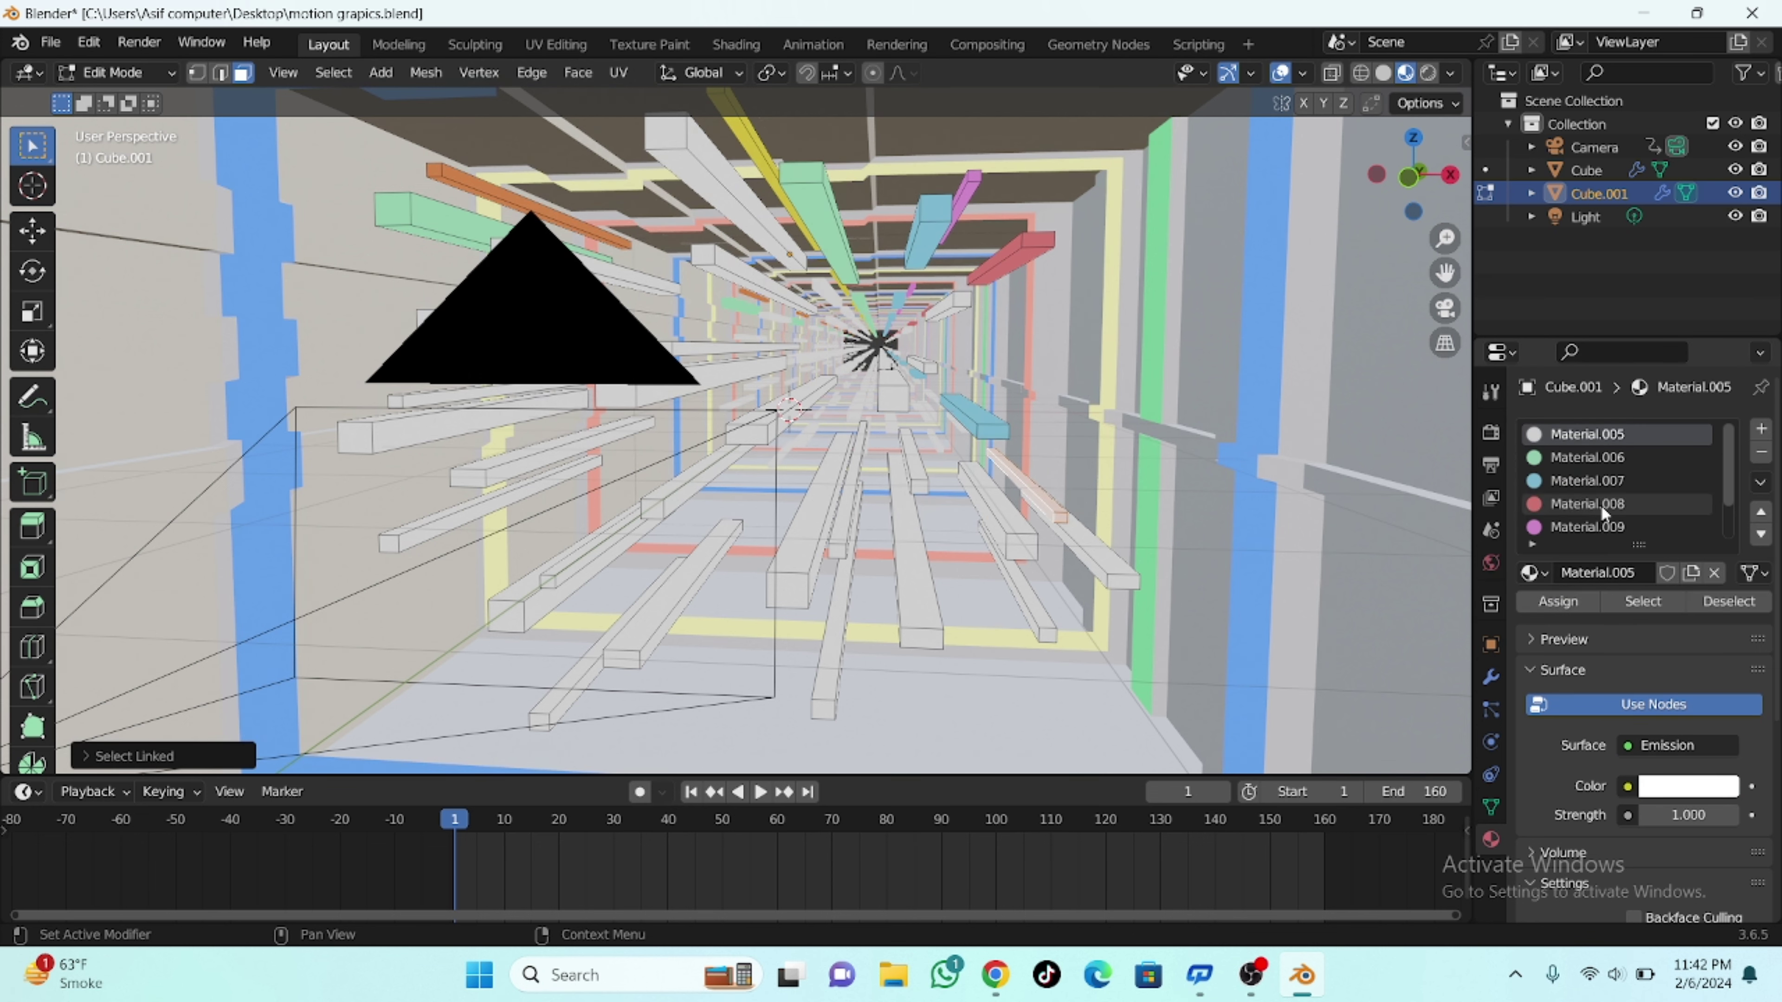
left_click(1601, 504)
left_click(1559, 602)
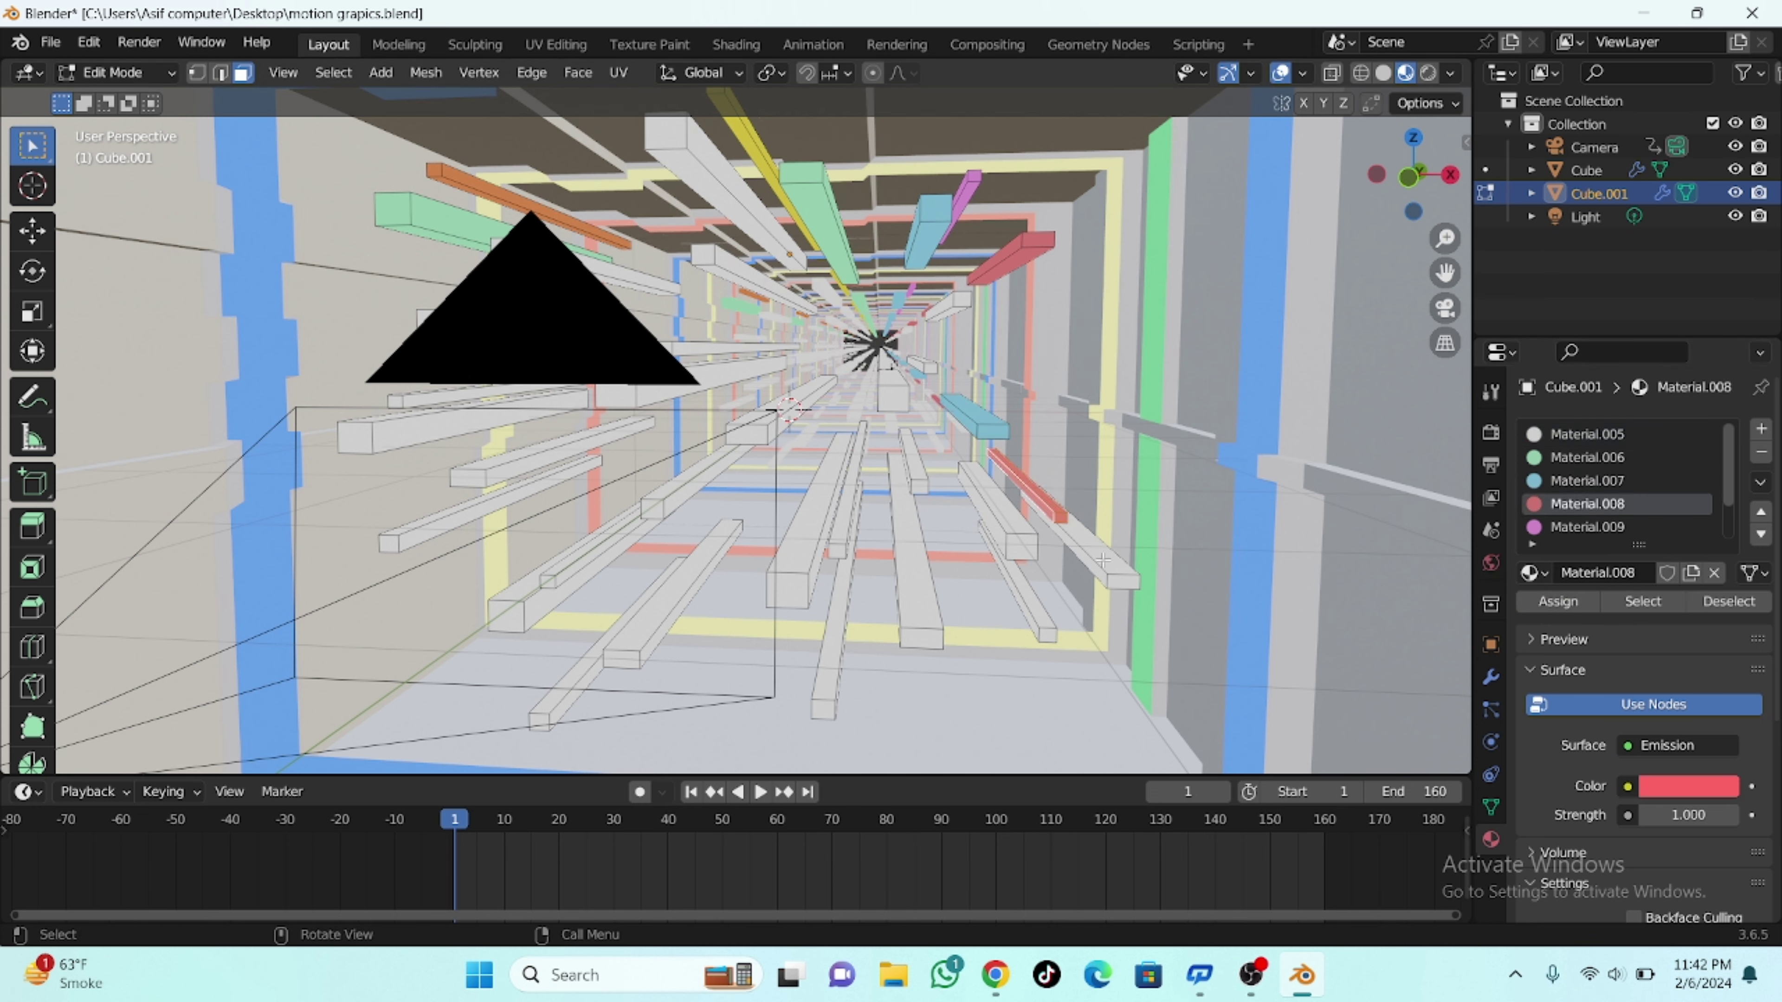
Step: Recolour the next bars magenta, then the central bar red, selecting each whole bar
left_click(1103, 561)
key("ctrl+l")
left_click(1573, 532)
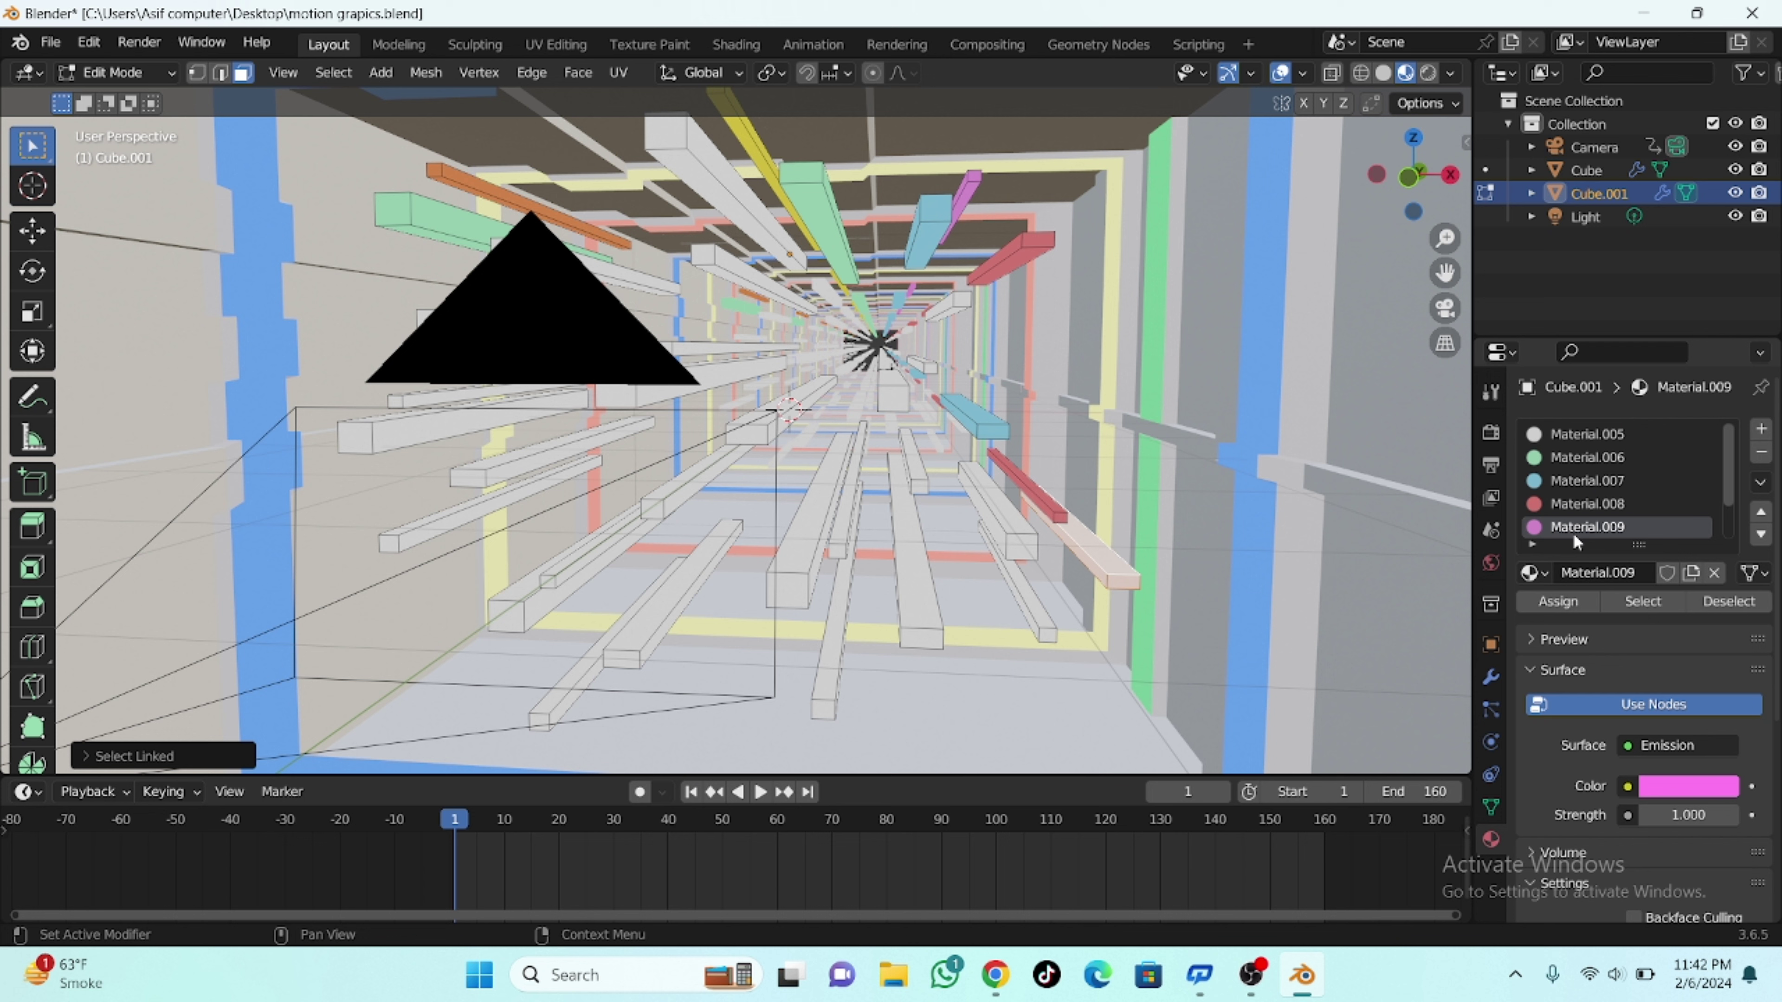
left_click(1563, 603)
left_click(1027, 523)
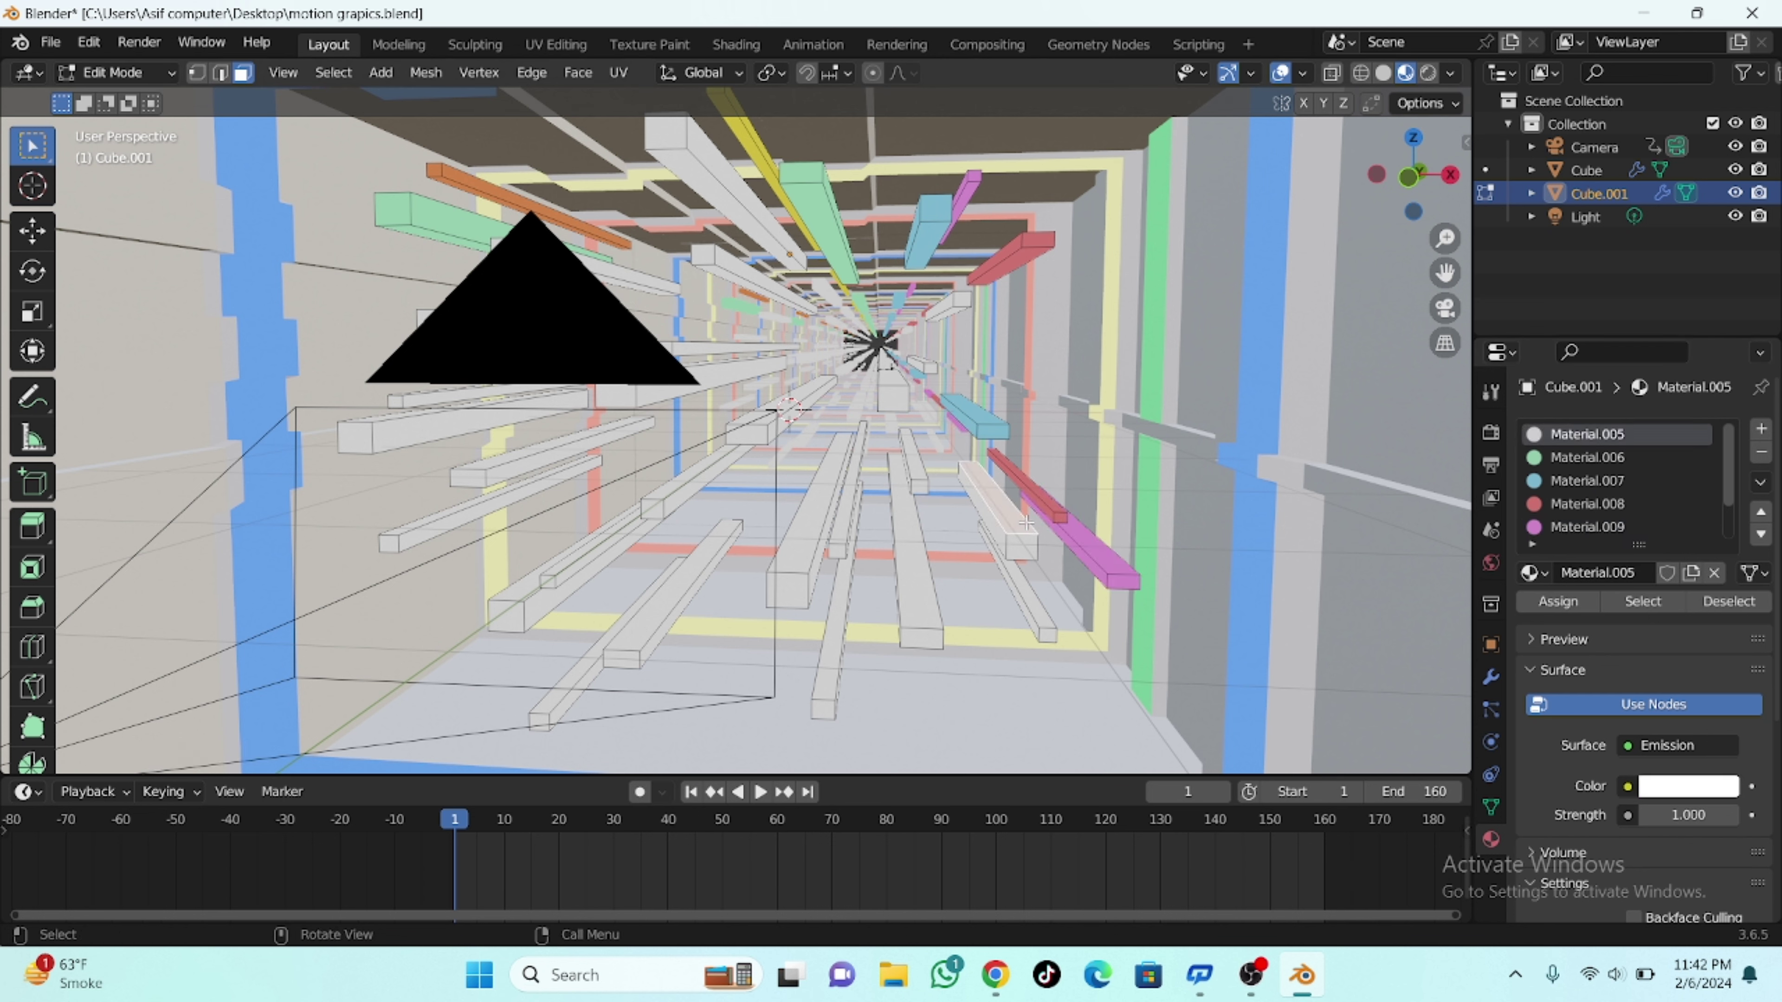
key("ctrl+l")
left_click(1577, 600)
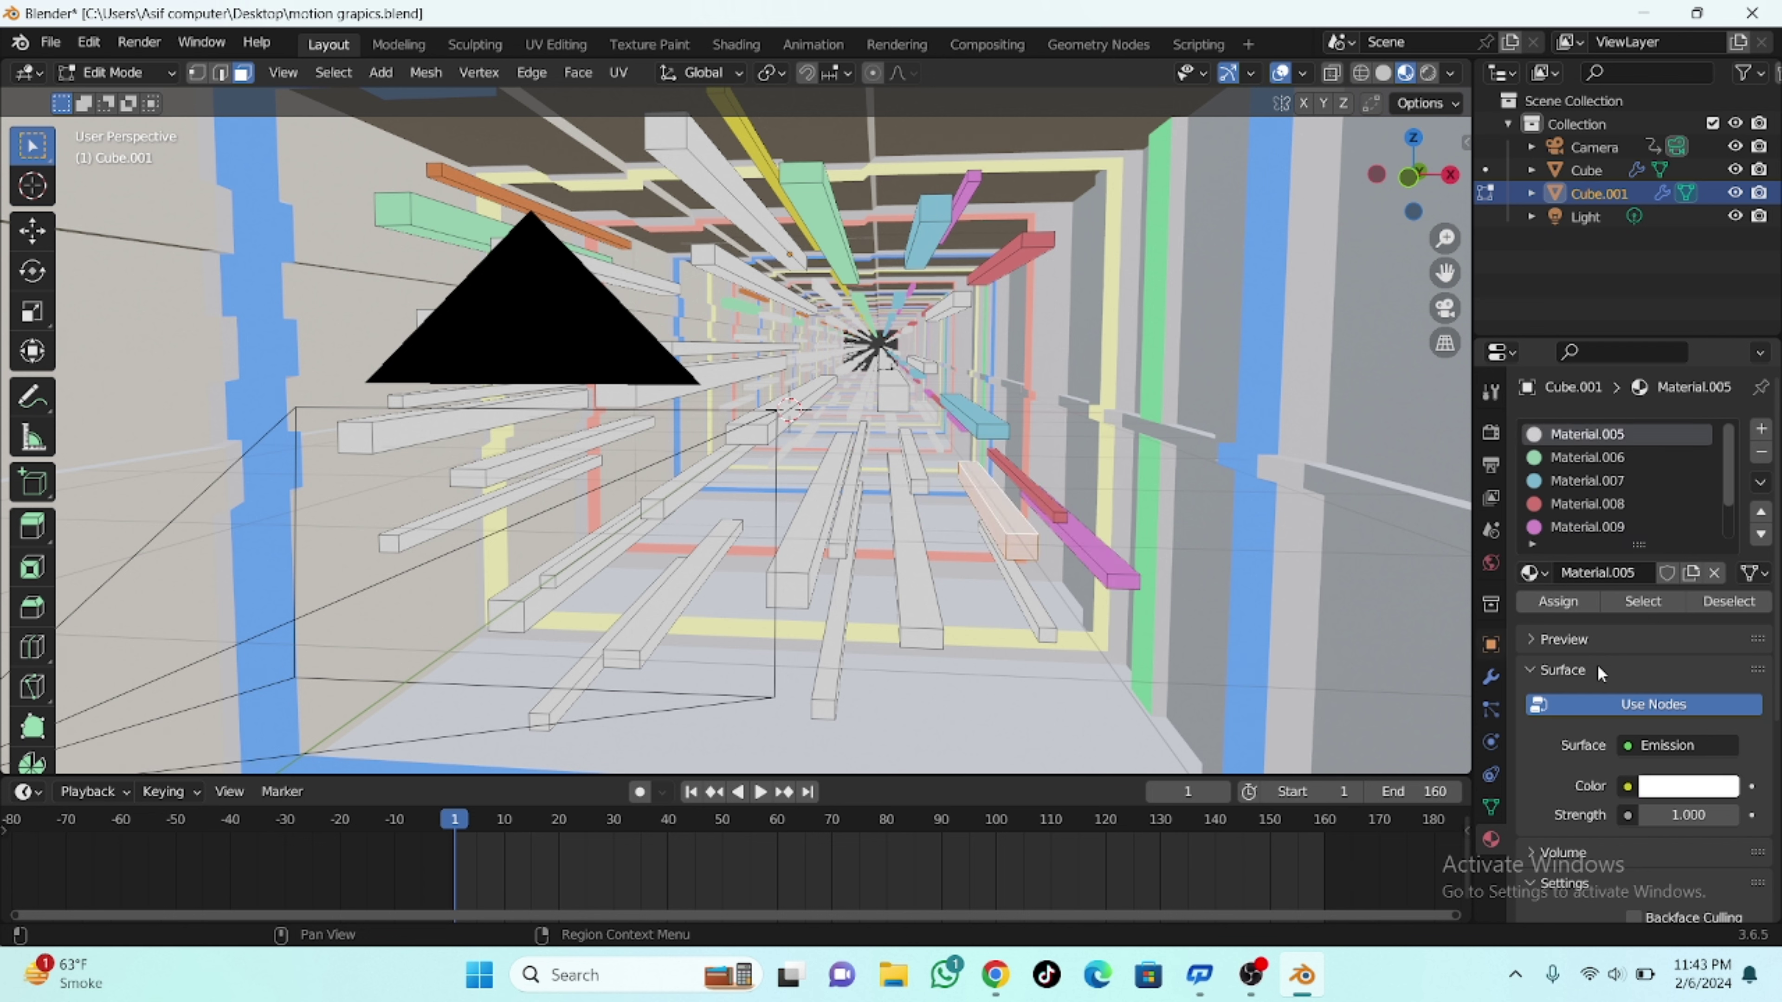
left_click(808, 512)
key("ctrl+l")
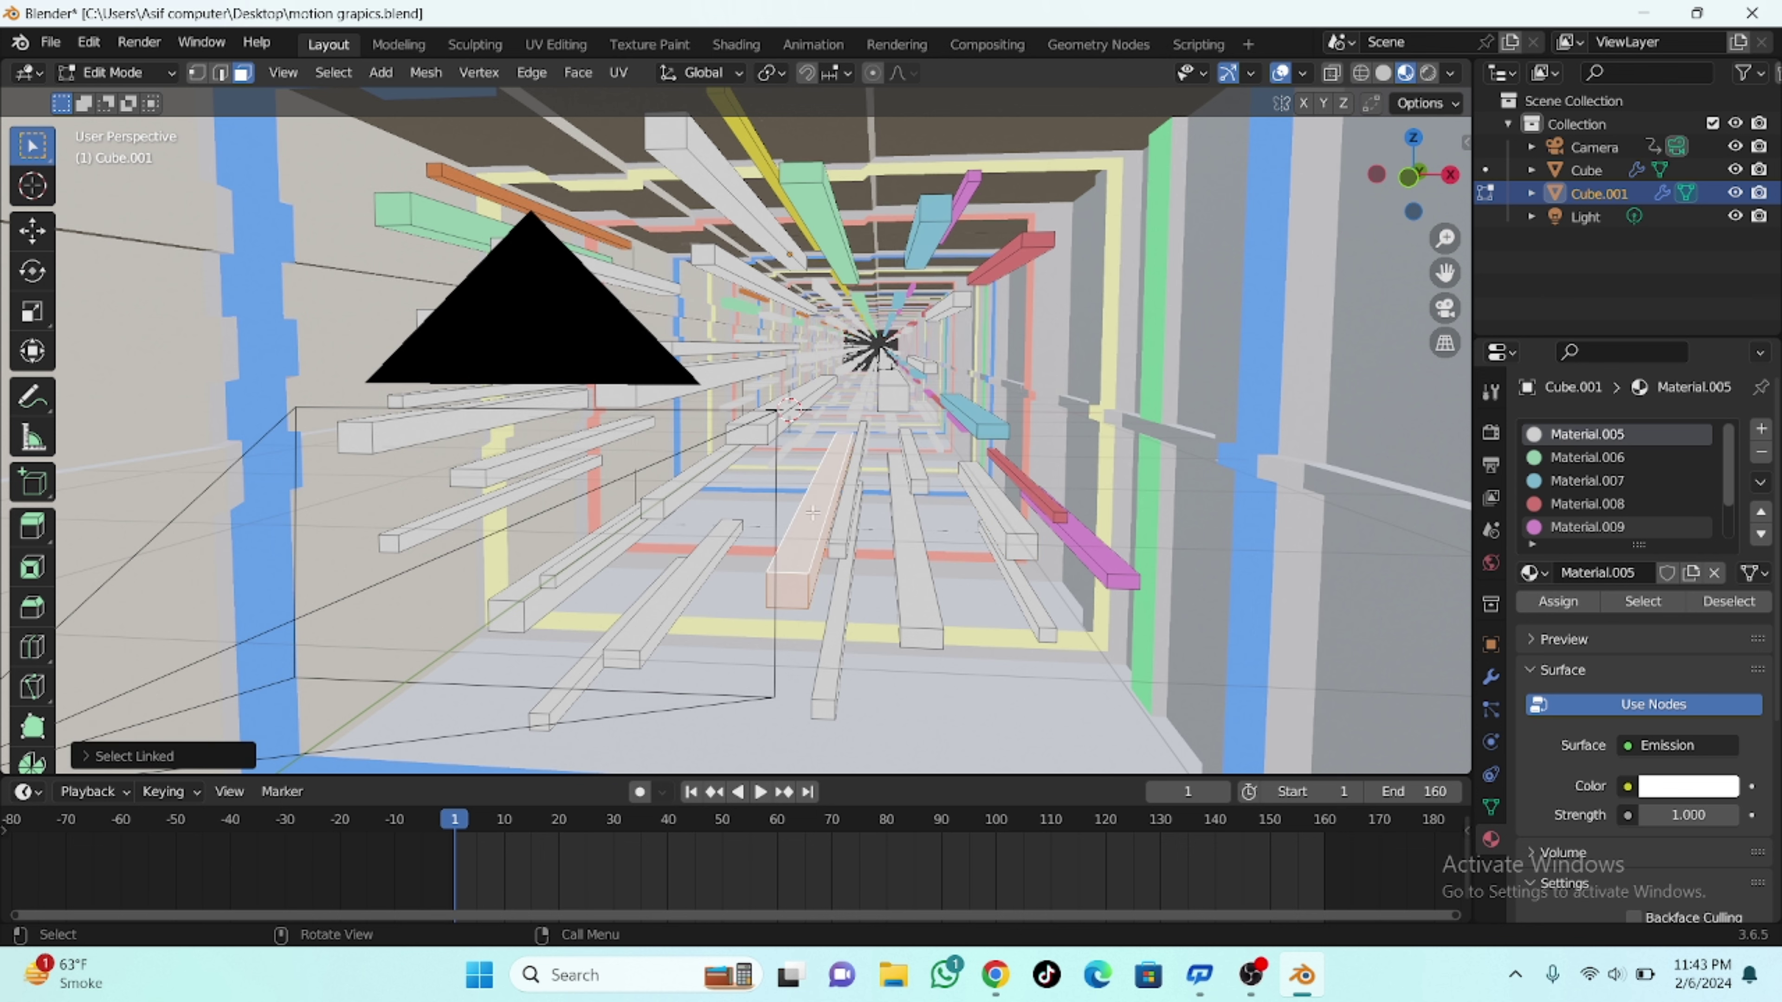
left_click(1562, 504)
left_click(1554, 603)
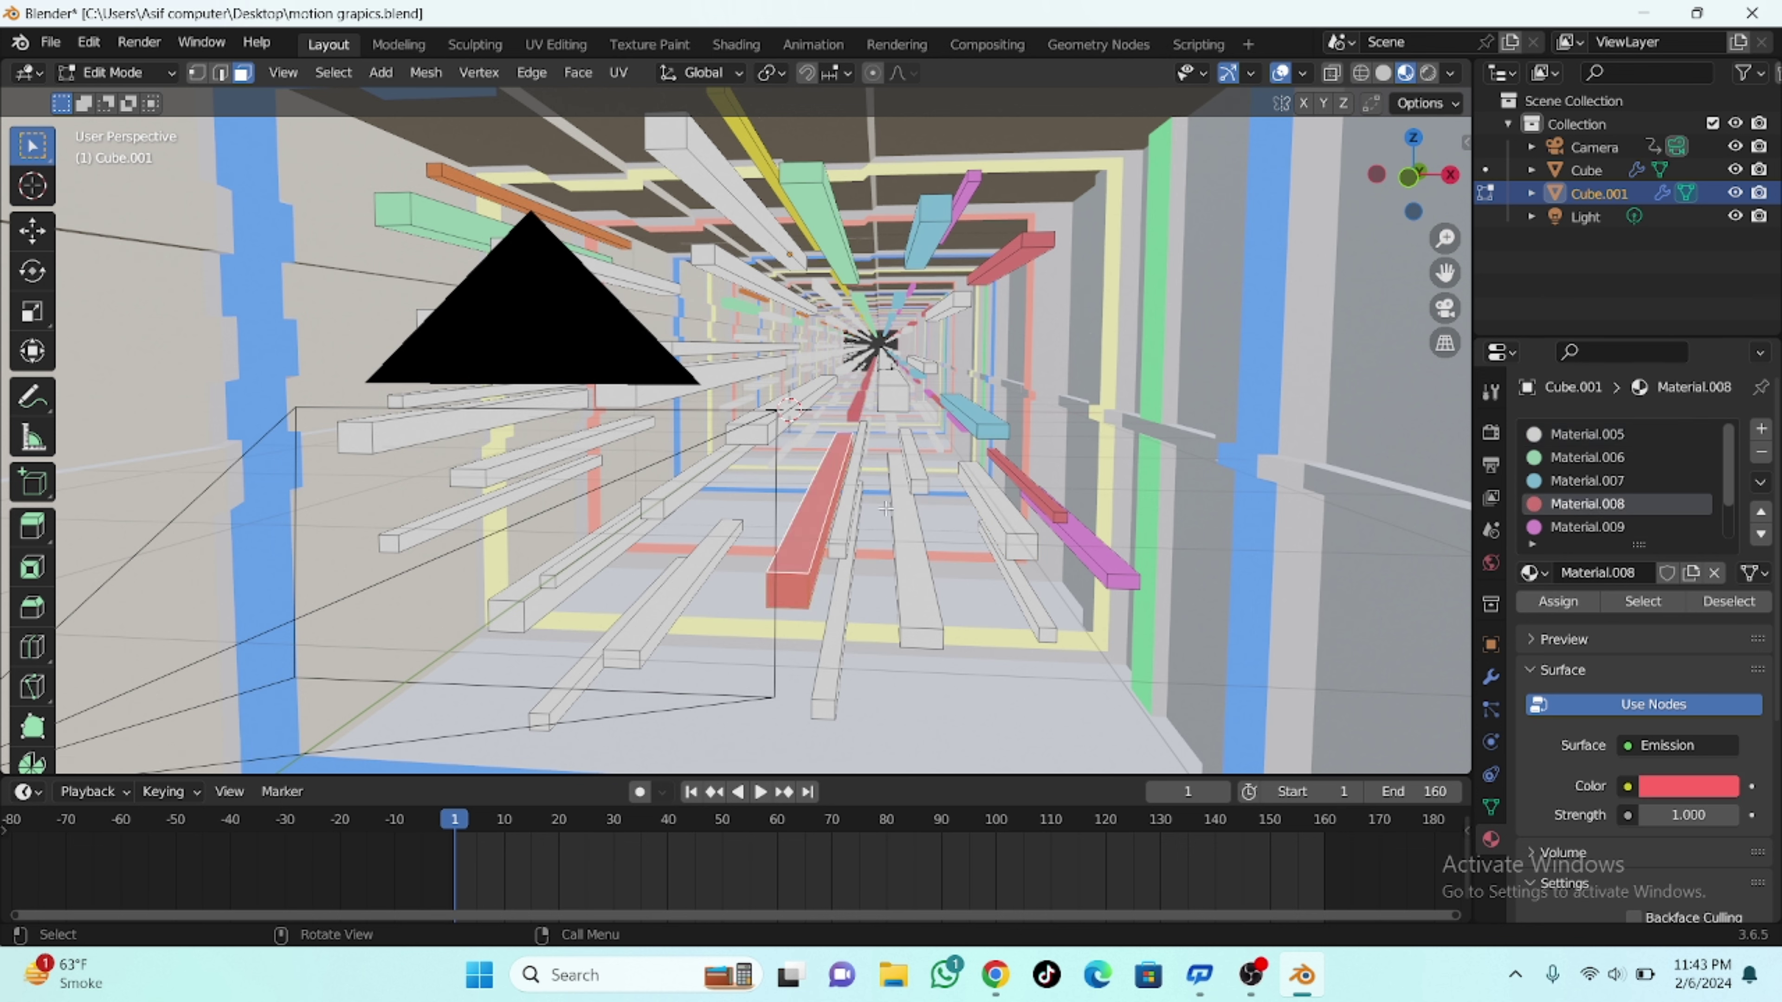
Step: Make a floor bar light blue and the right-hand and left bars green
left_click(912, 516)
key("ctrl+l")
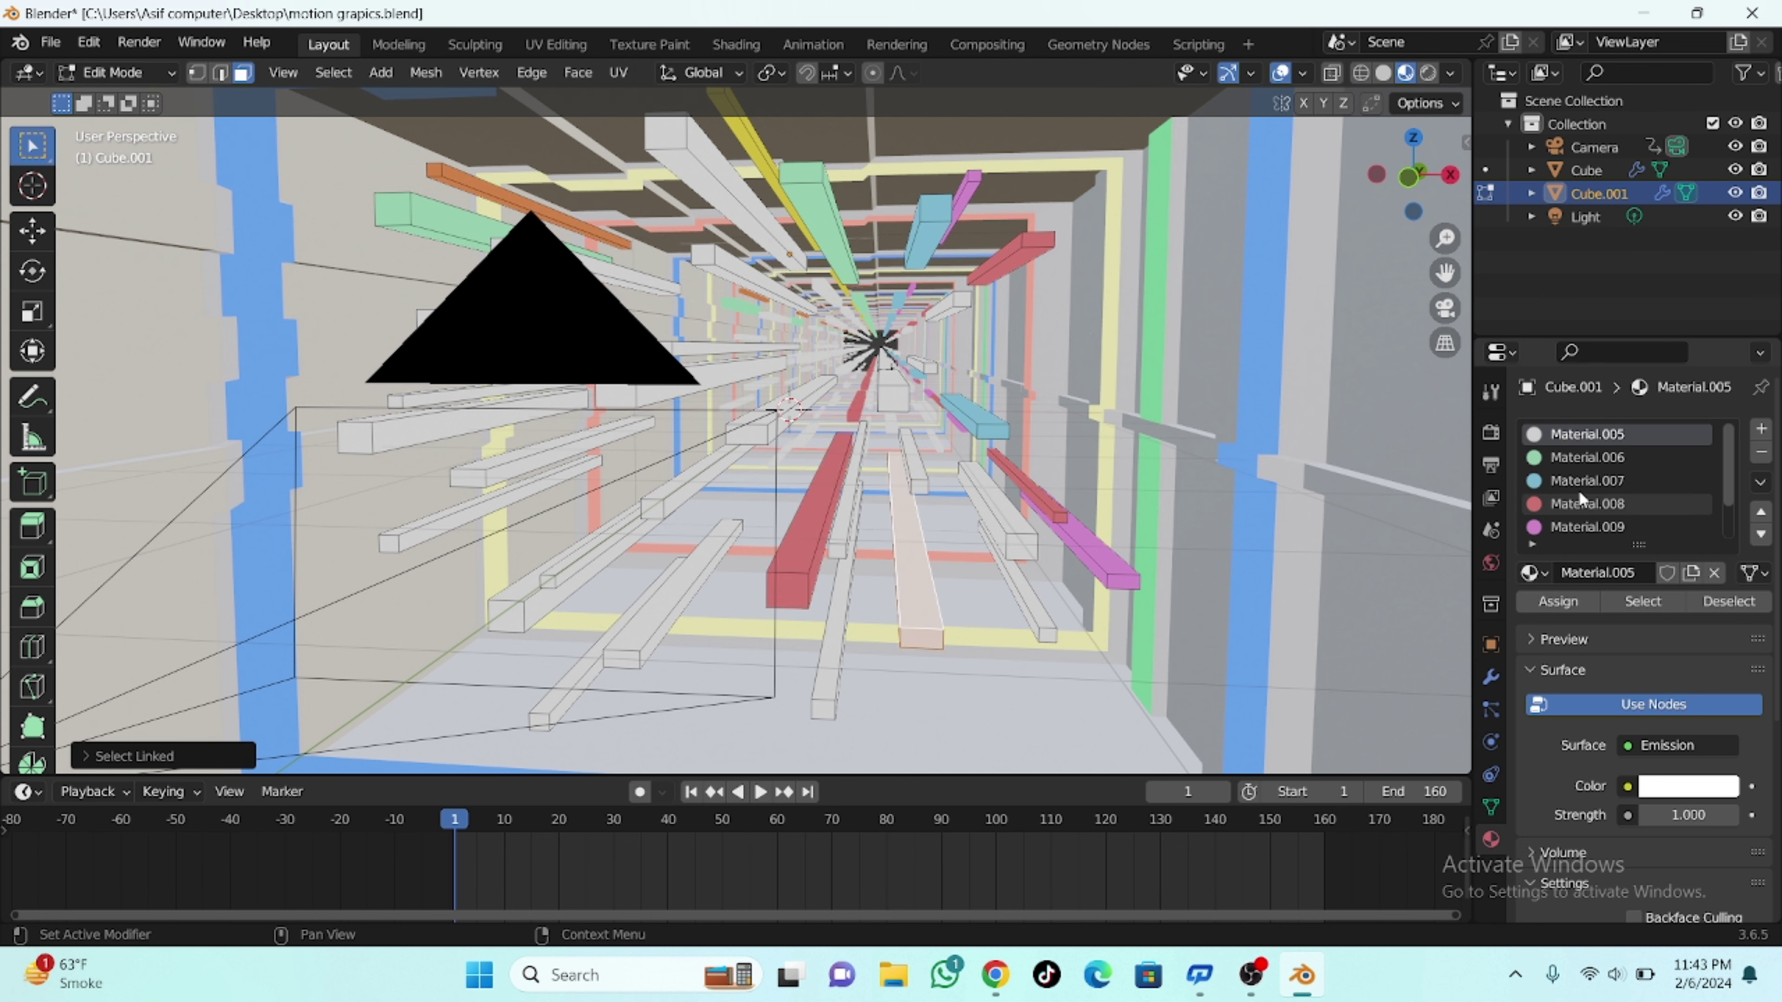
left_click(1579, 483)
left_click(1574, 608)
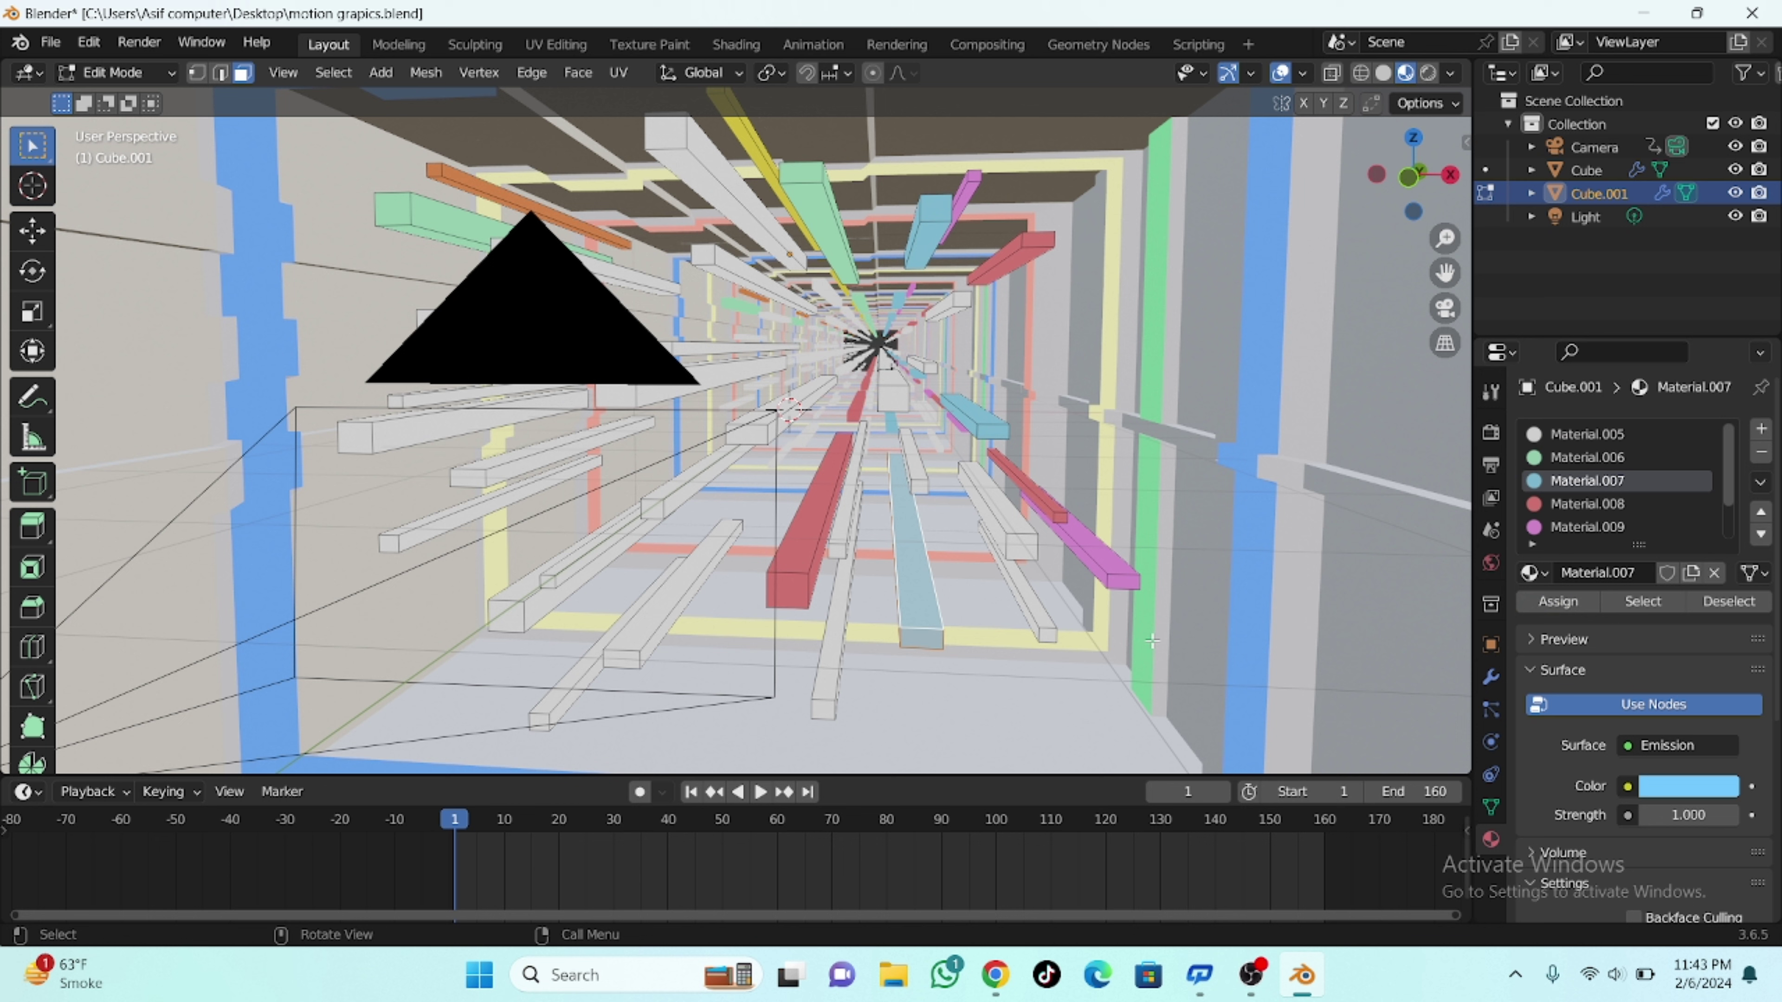
left_click(1045, 630)
key("ctrl+l")
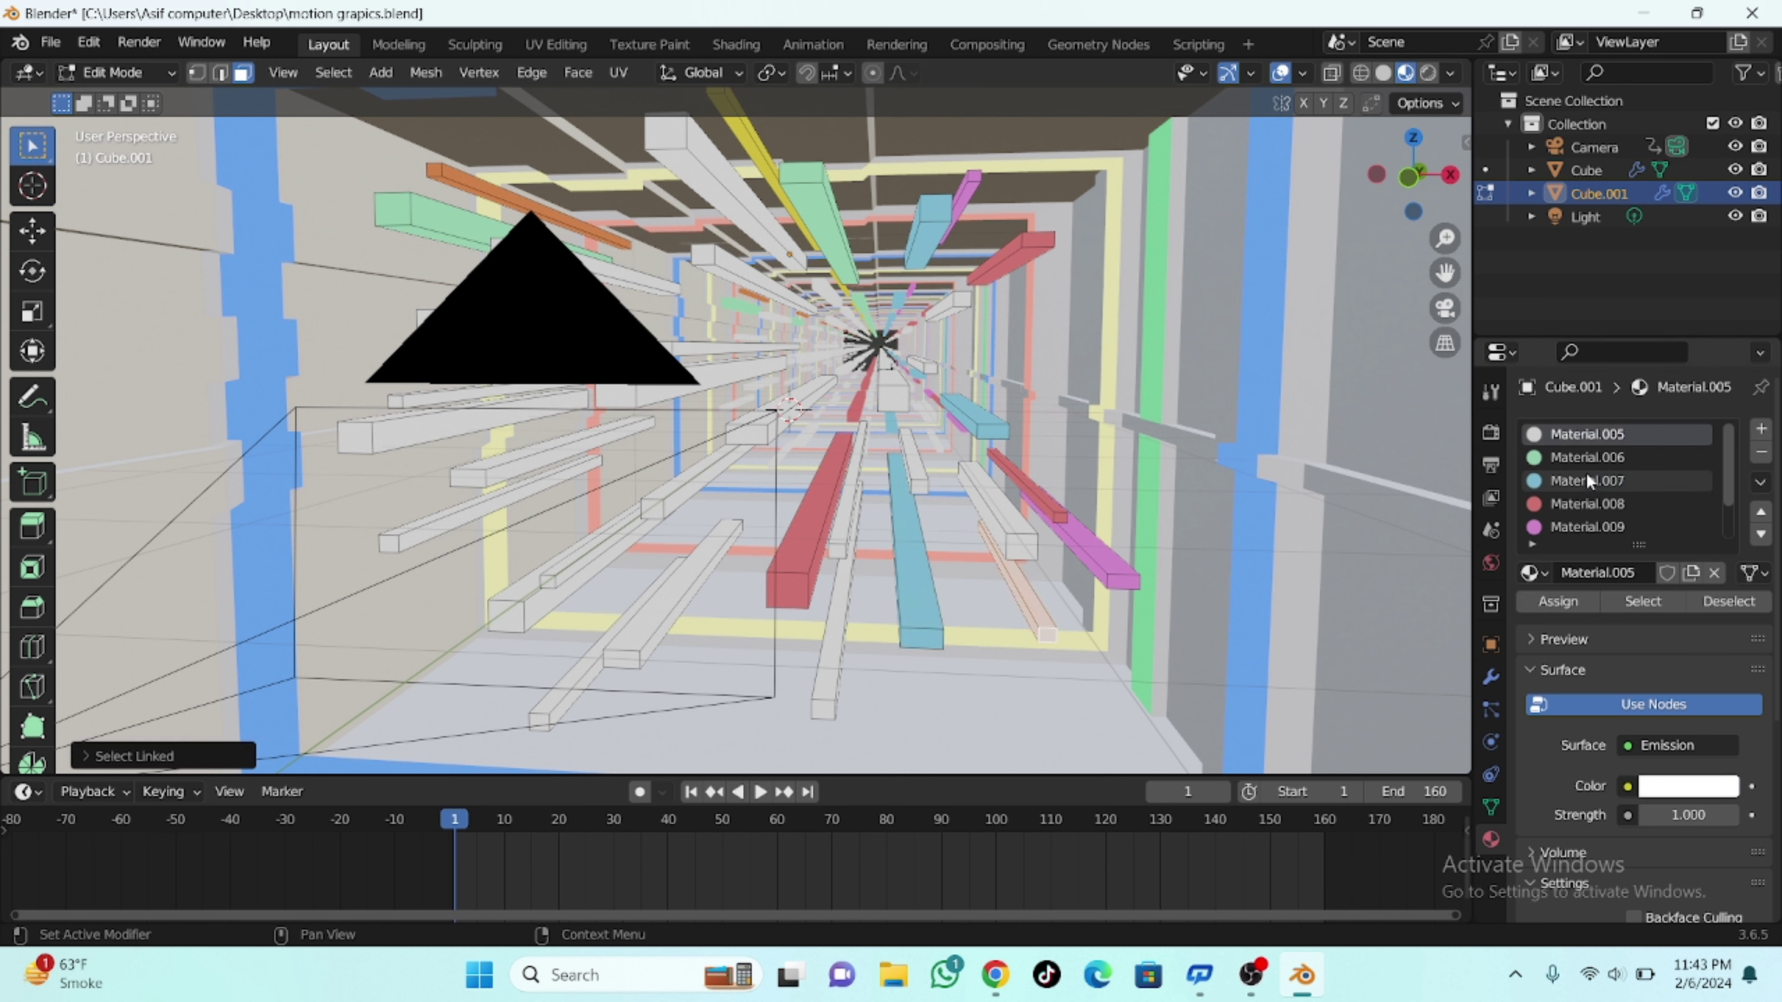
left_click(1587, 458)
left_click(1567, 594)
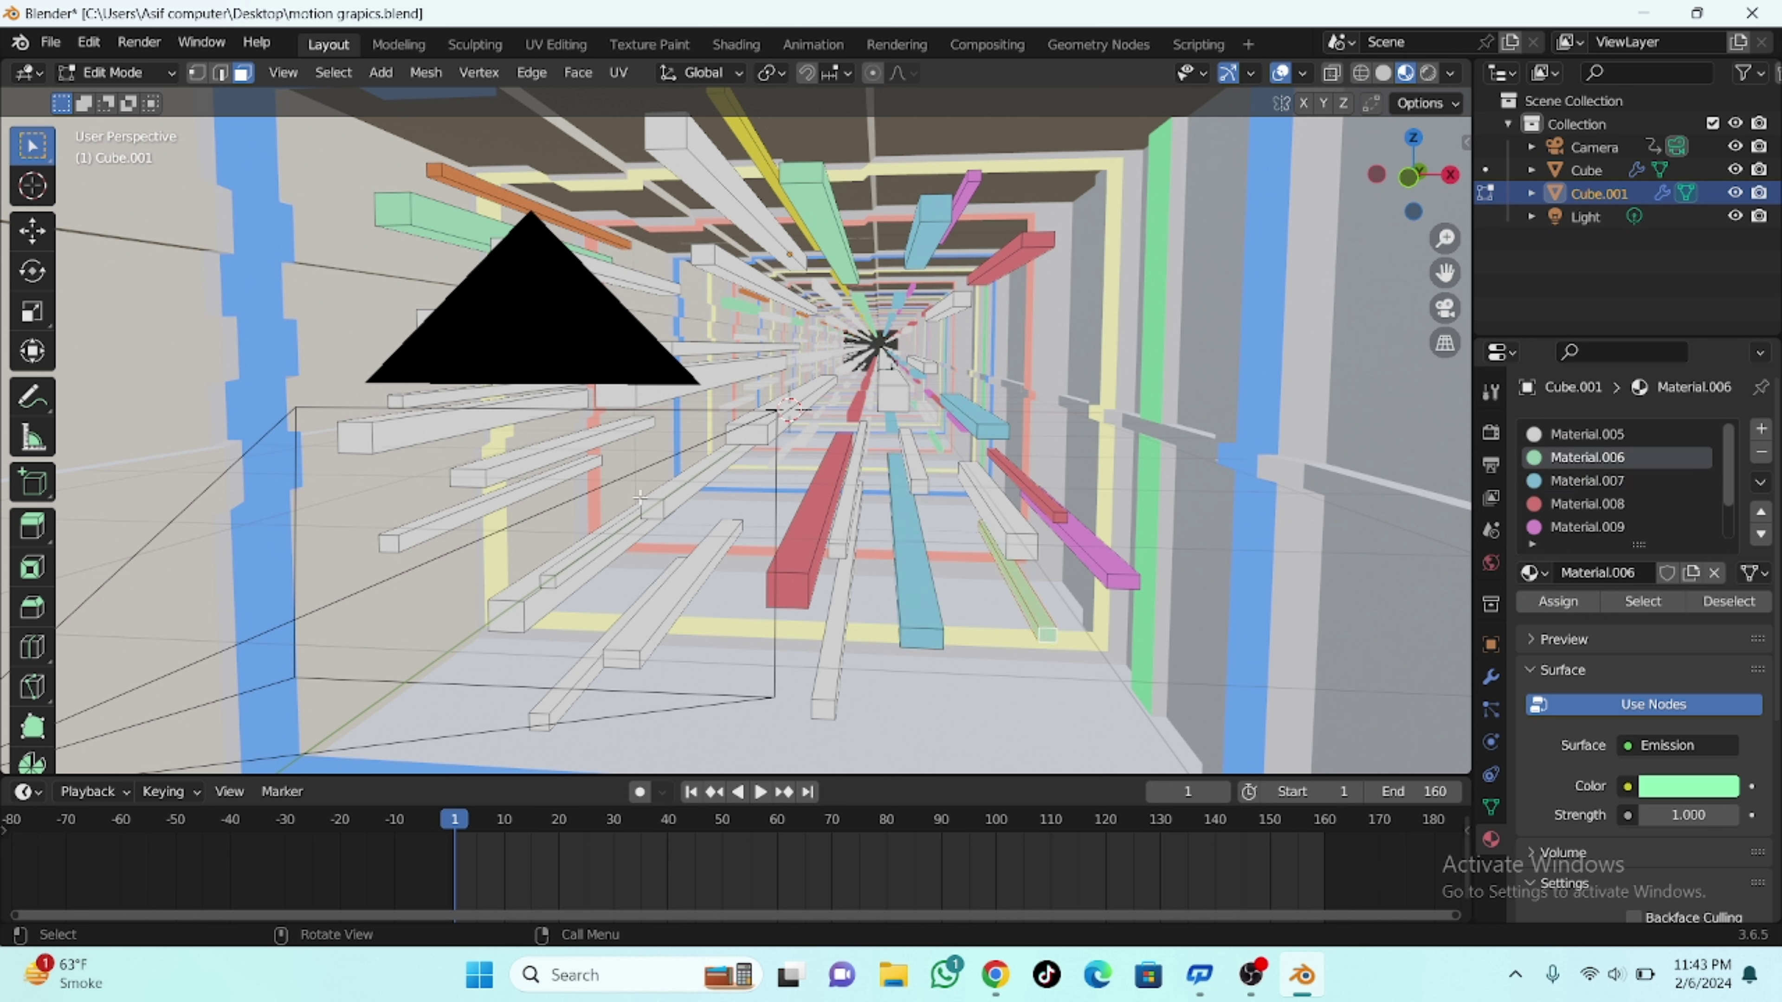
left_click(657, 499)
key("ctrl+l")
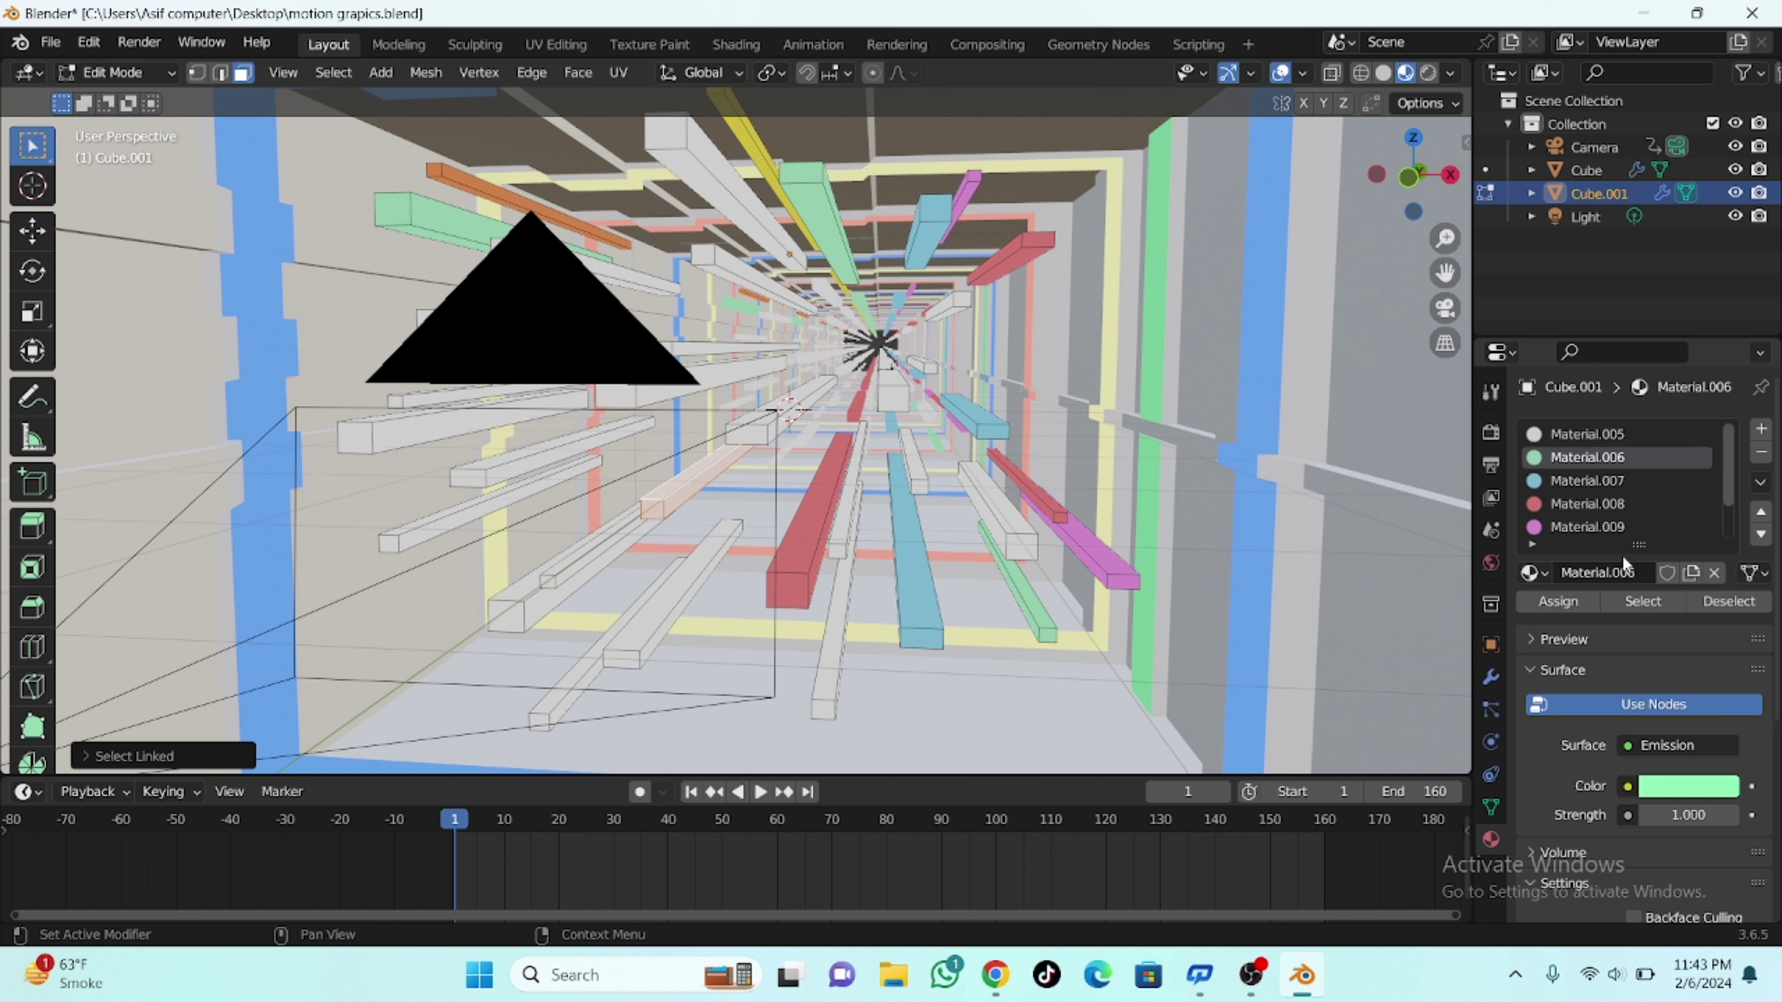
left_click(1573, 598)
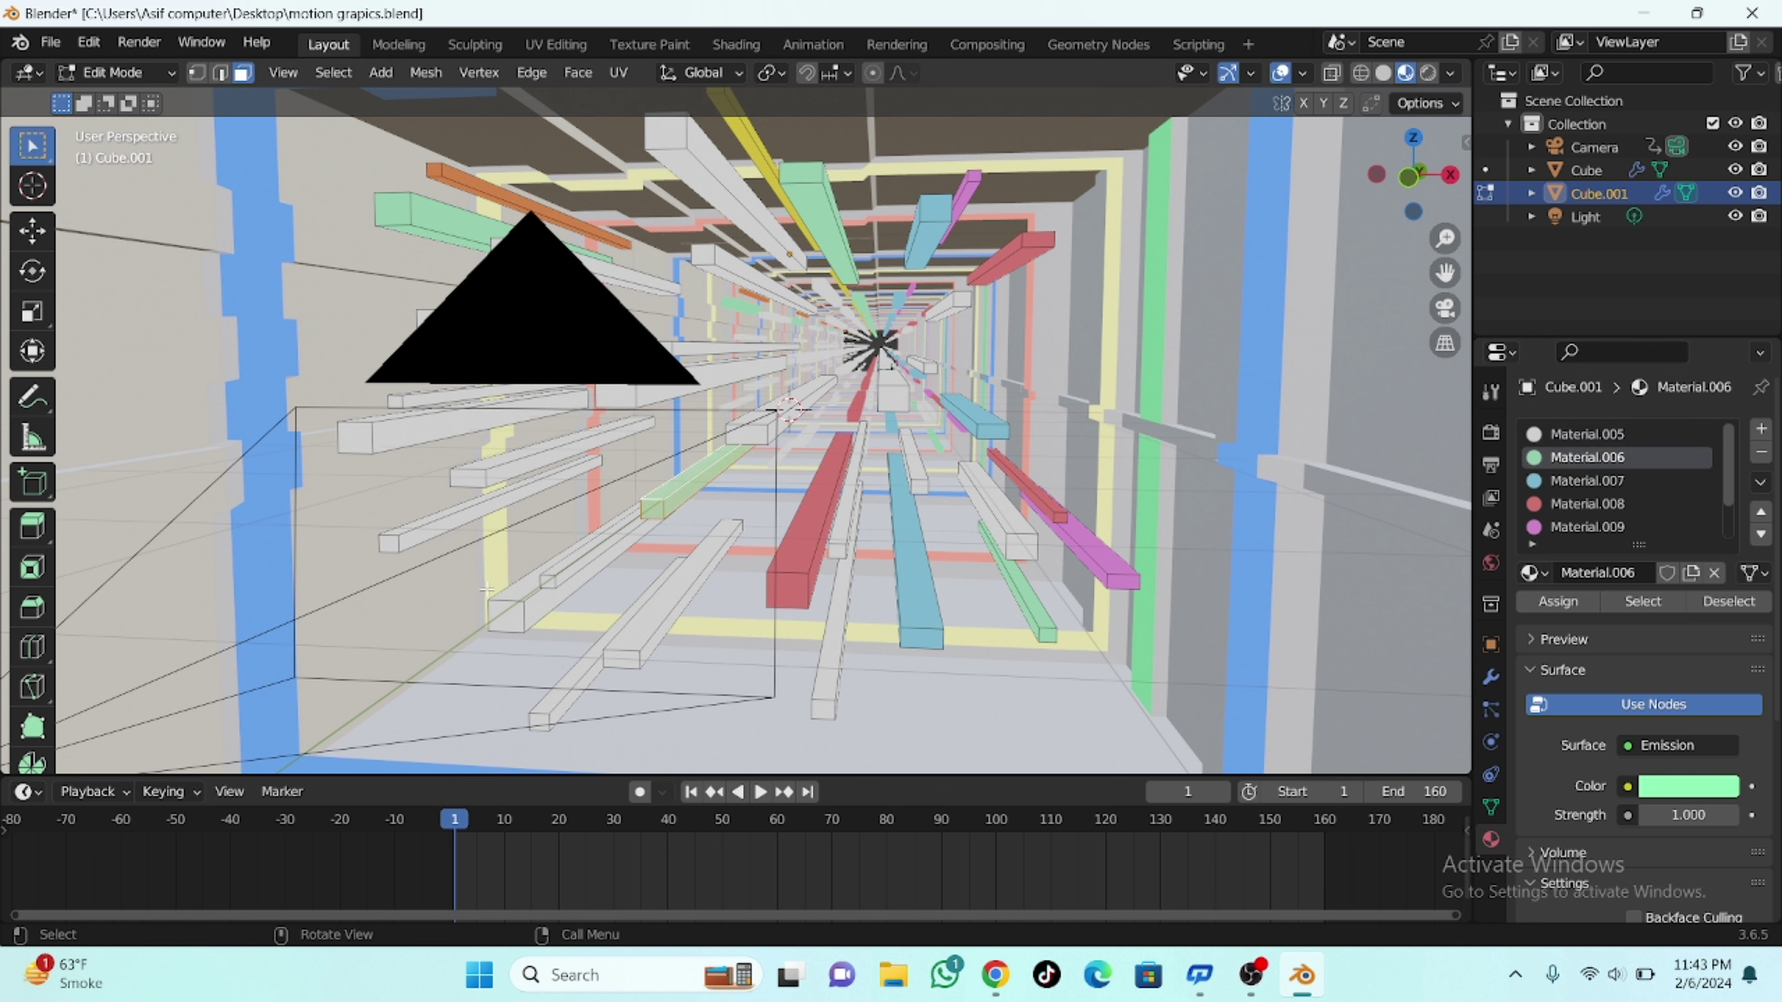
Step: Make the lower-left bar green, then further bars light blue and pink
left_click(507, 627)
key("ctrl+l")
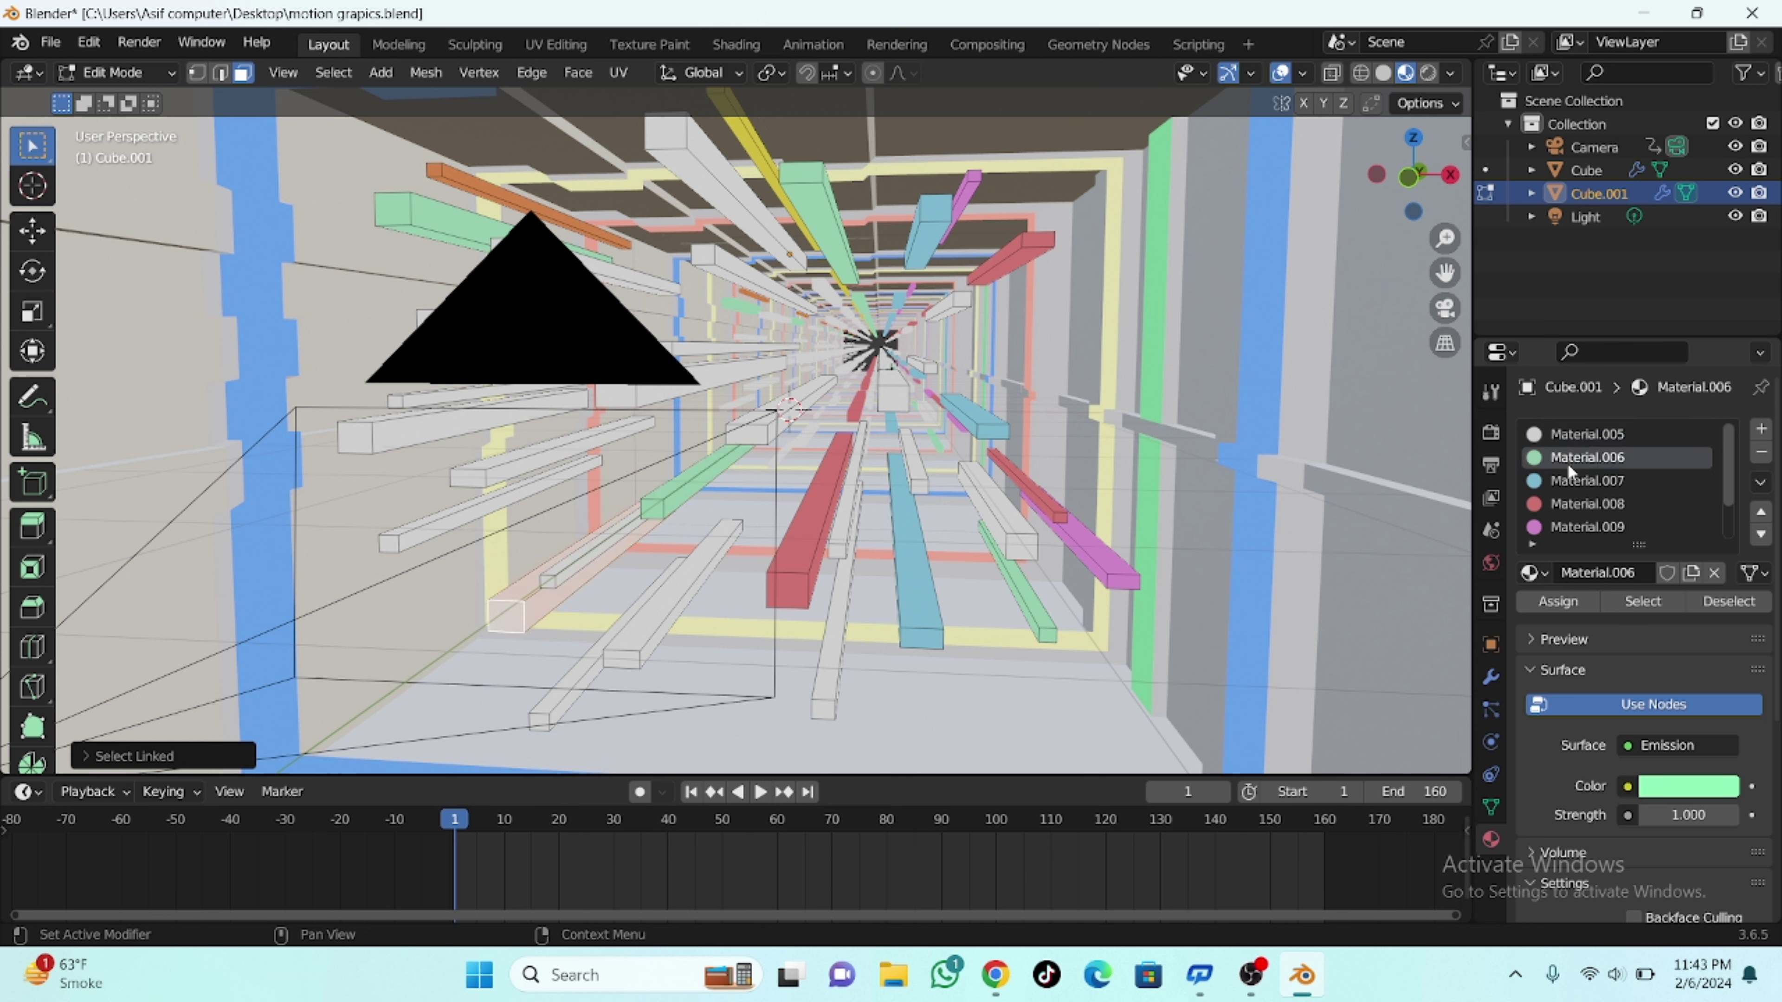
left_click(1546, 604)
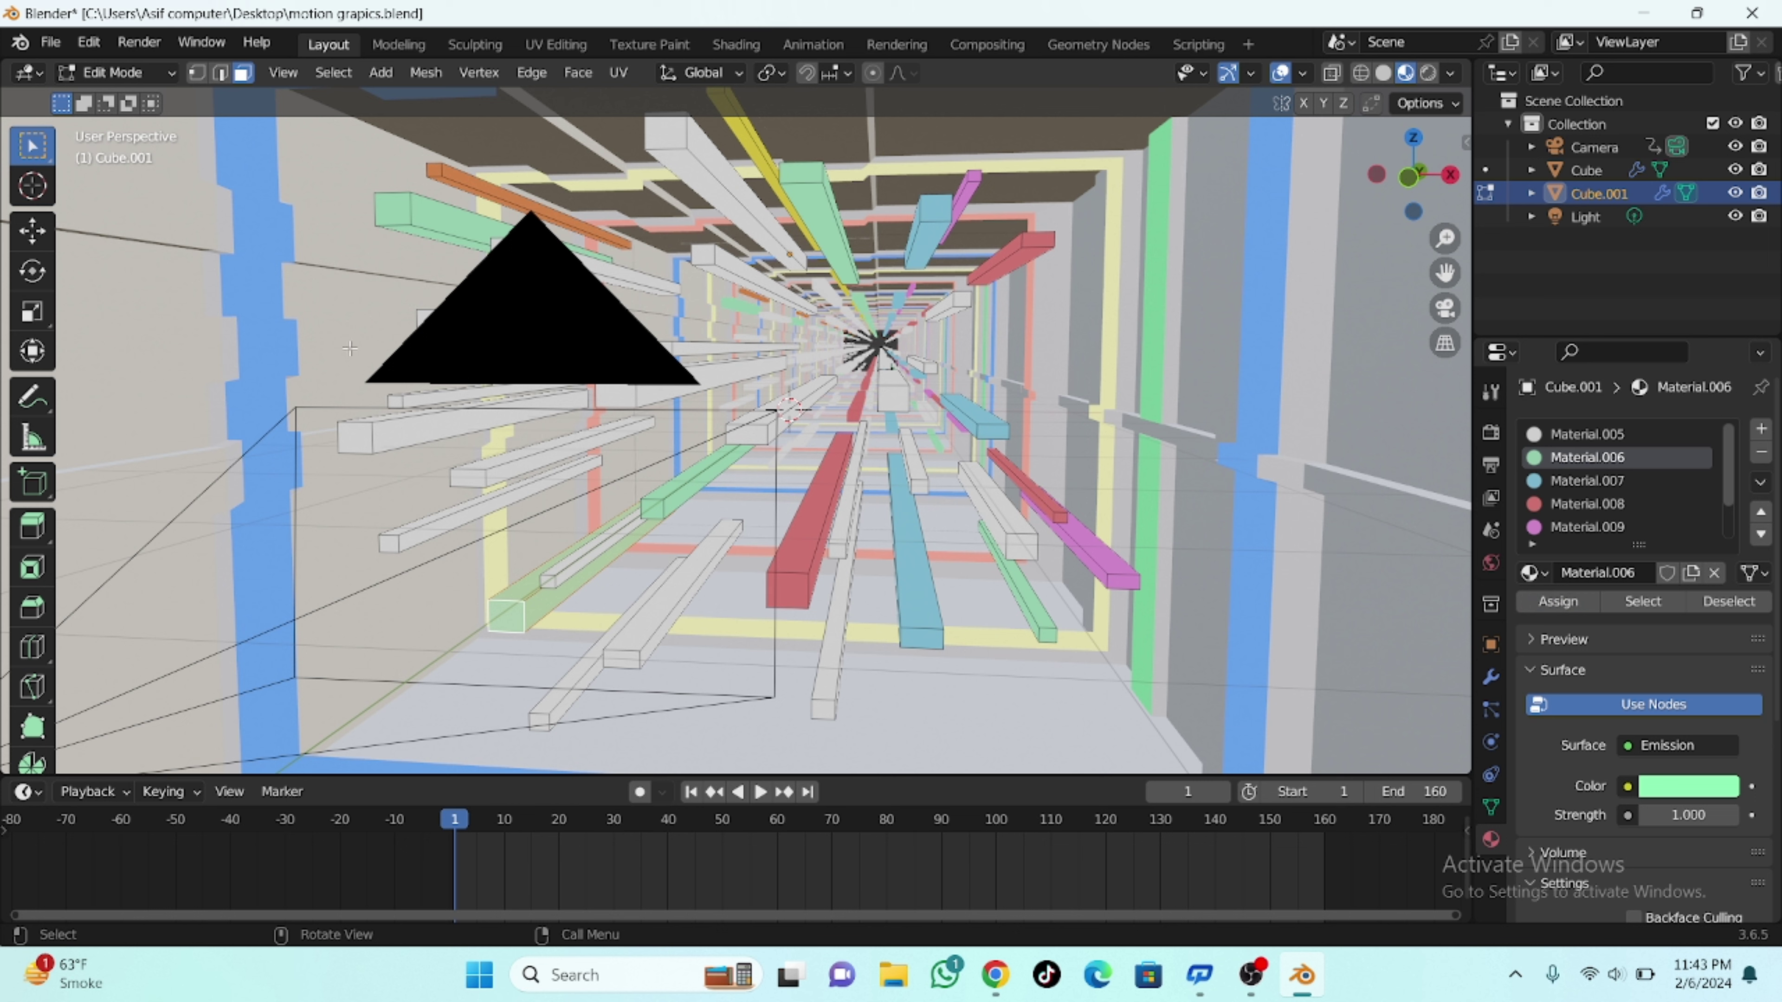
key("alt+a")
key("l")
left_click(1571, 434)
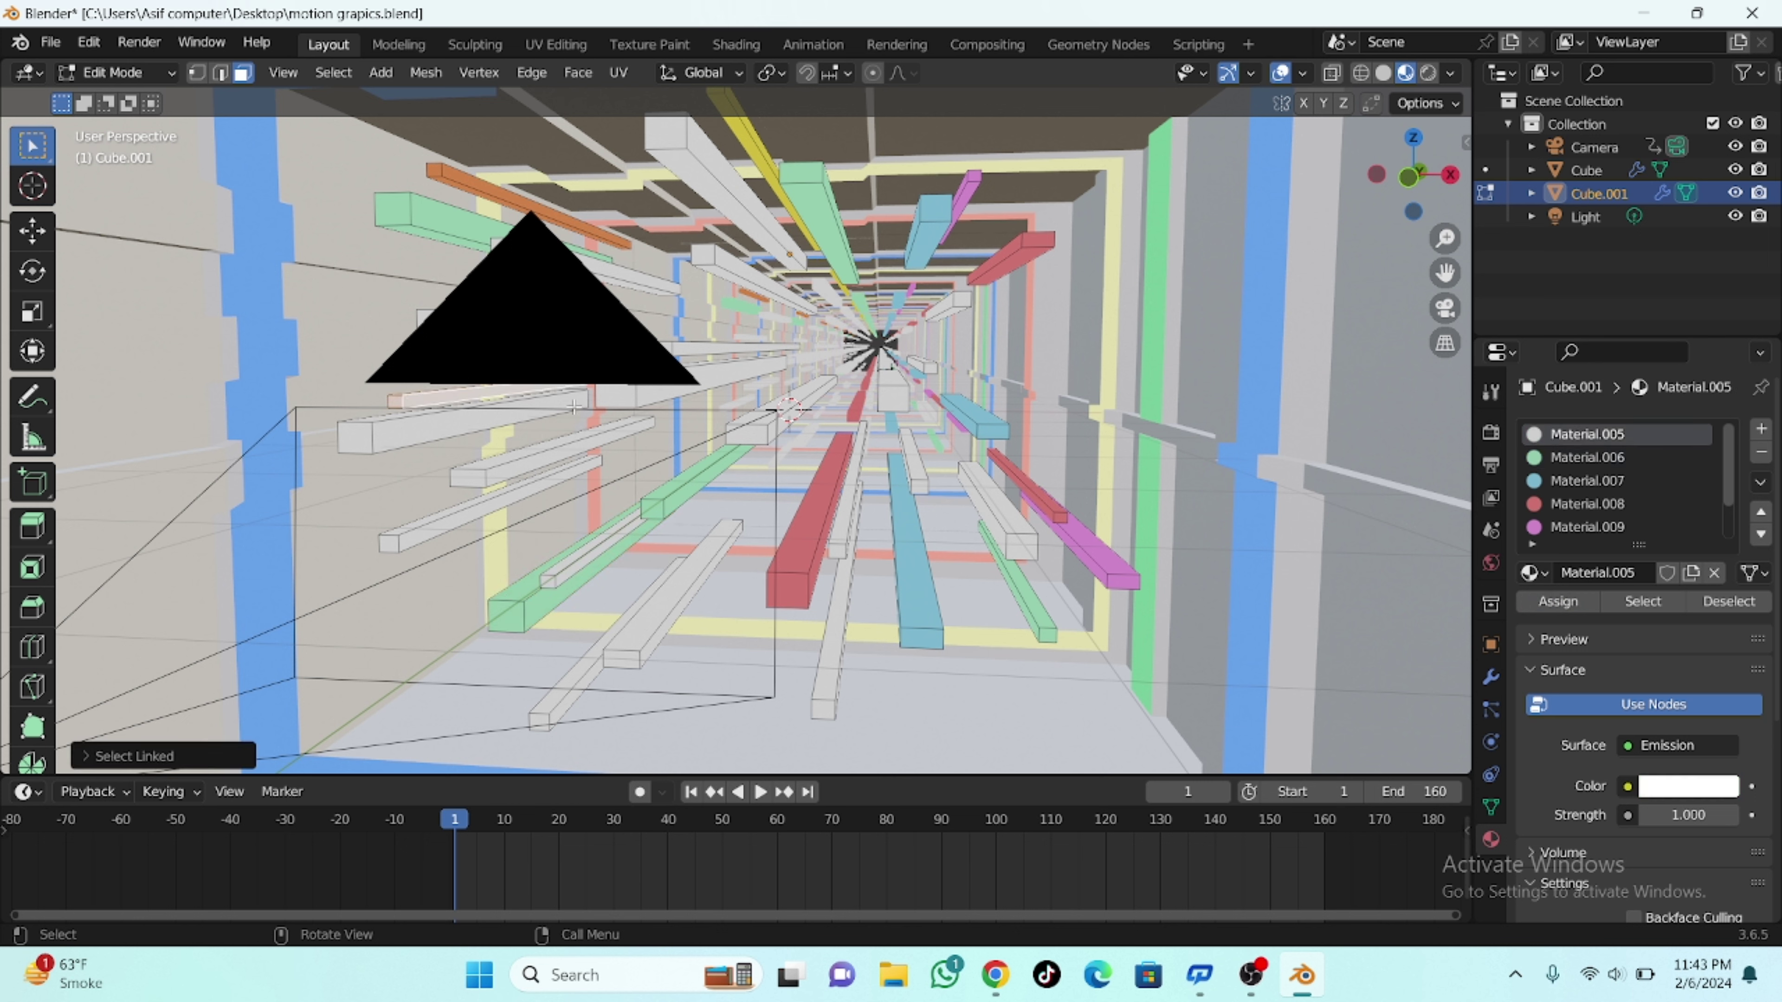
left_click(1576, 479)
left_click(1581, 601)
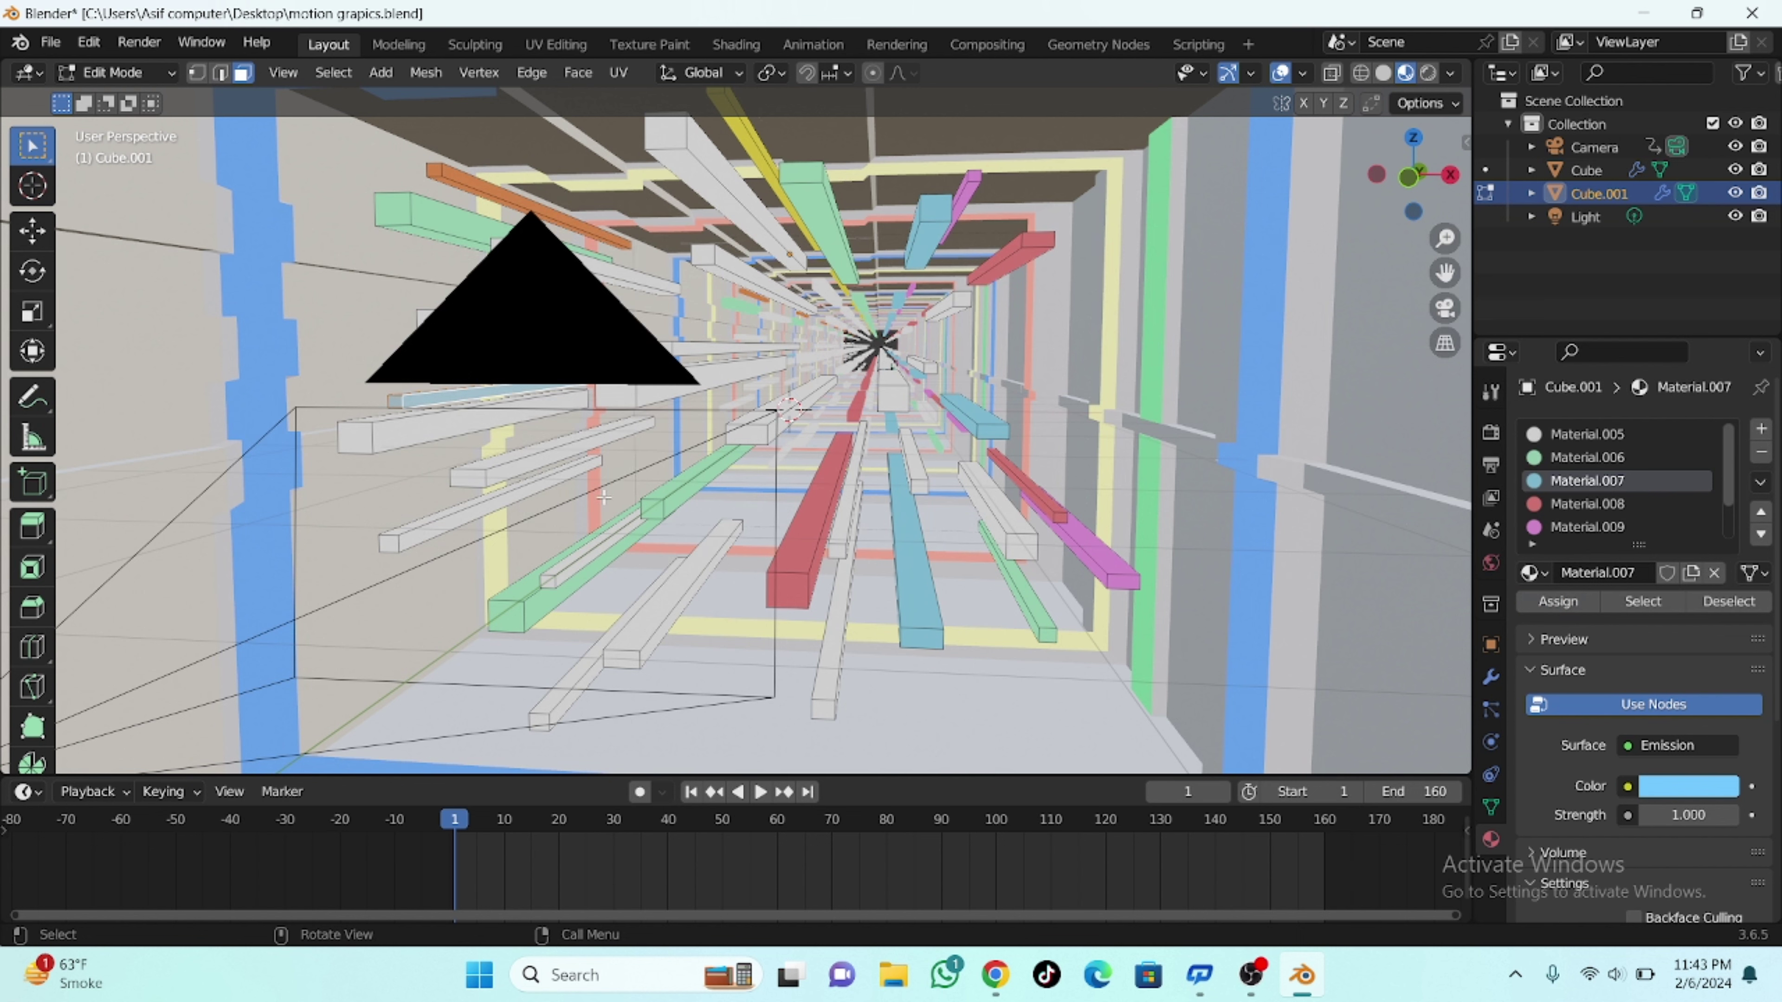
key("l")
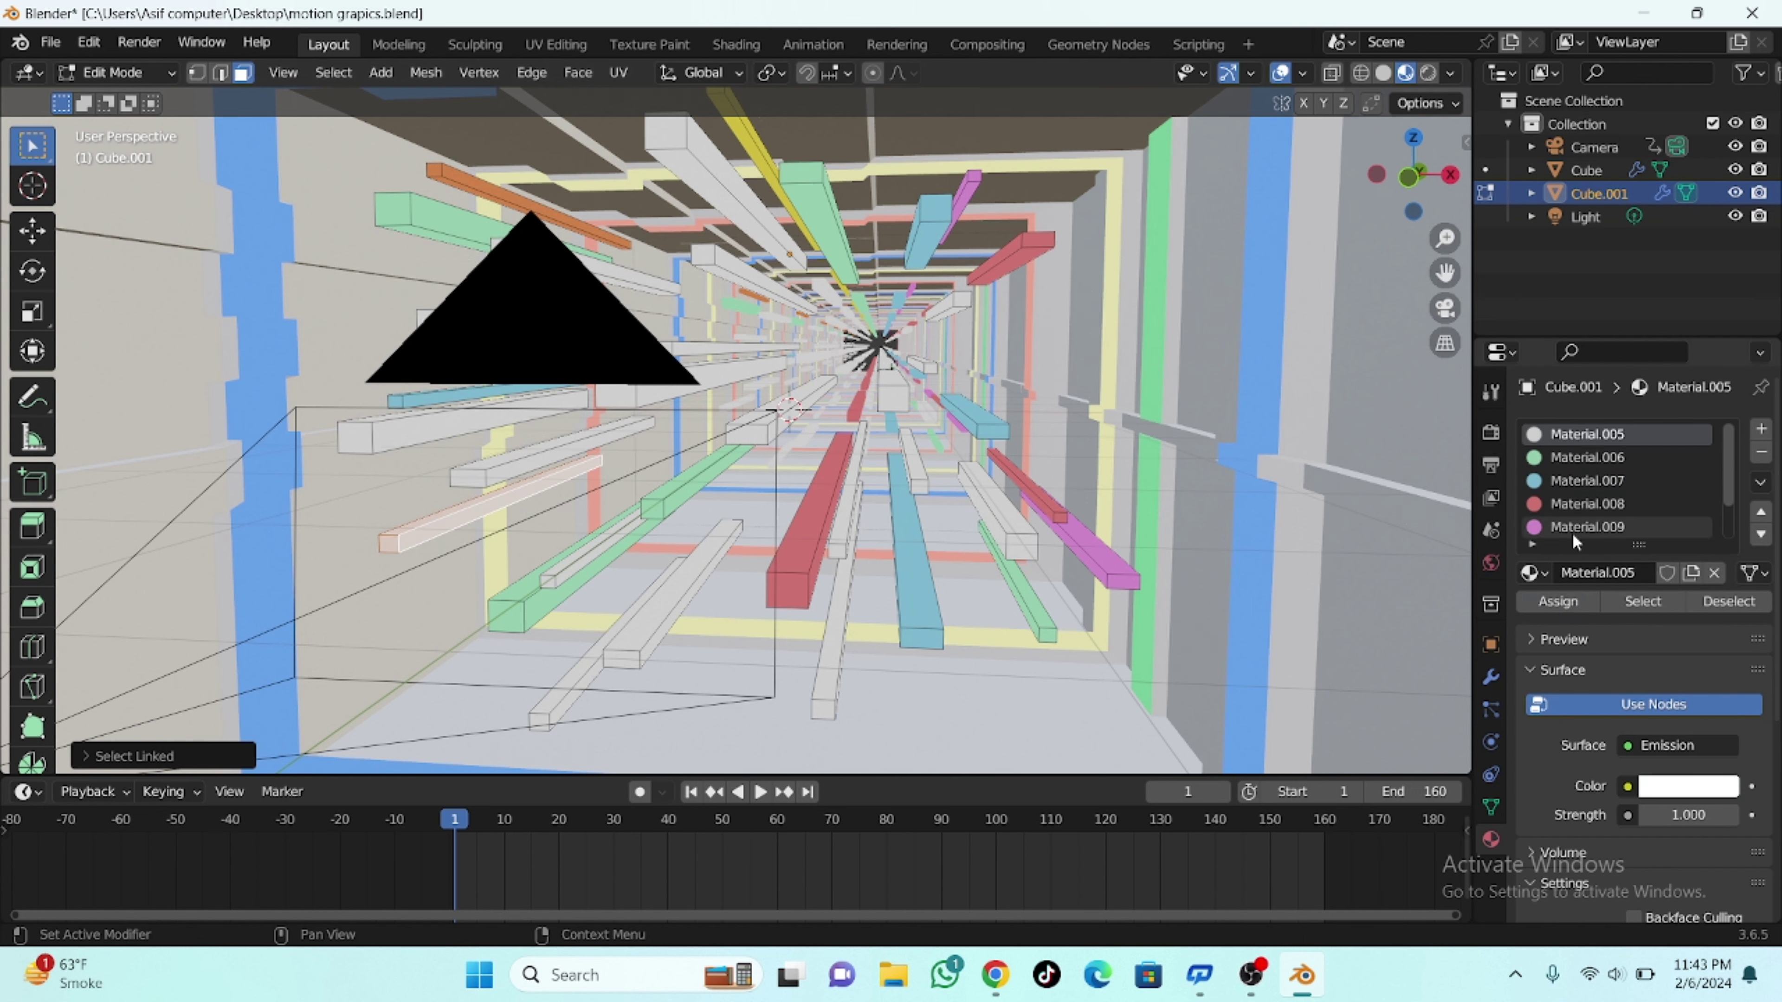
left_click(1571, 528)
left_click(1567, 602)
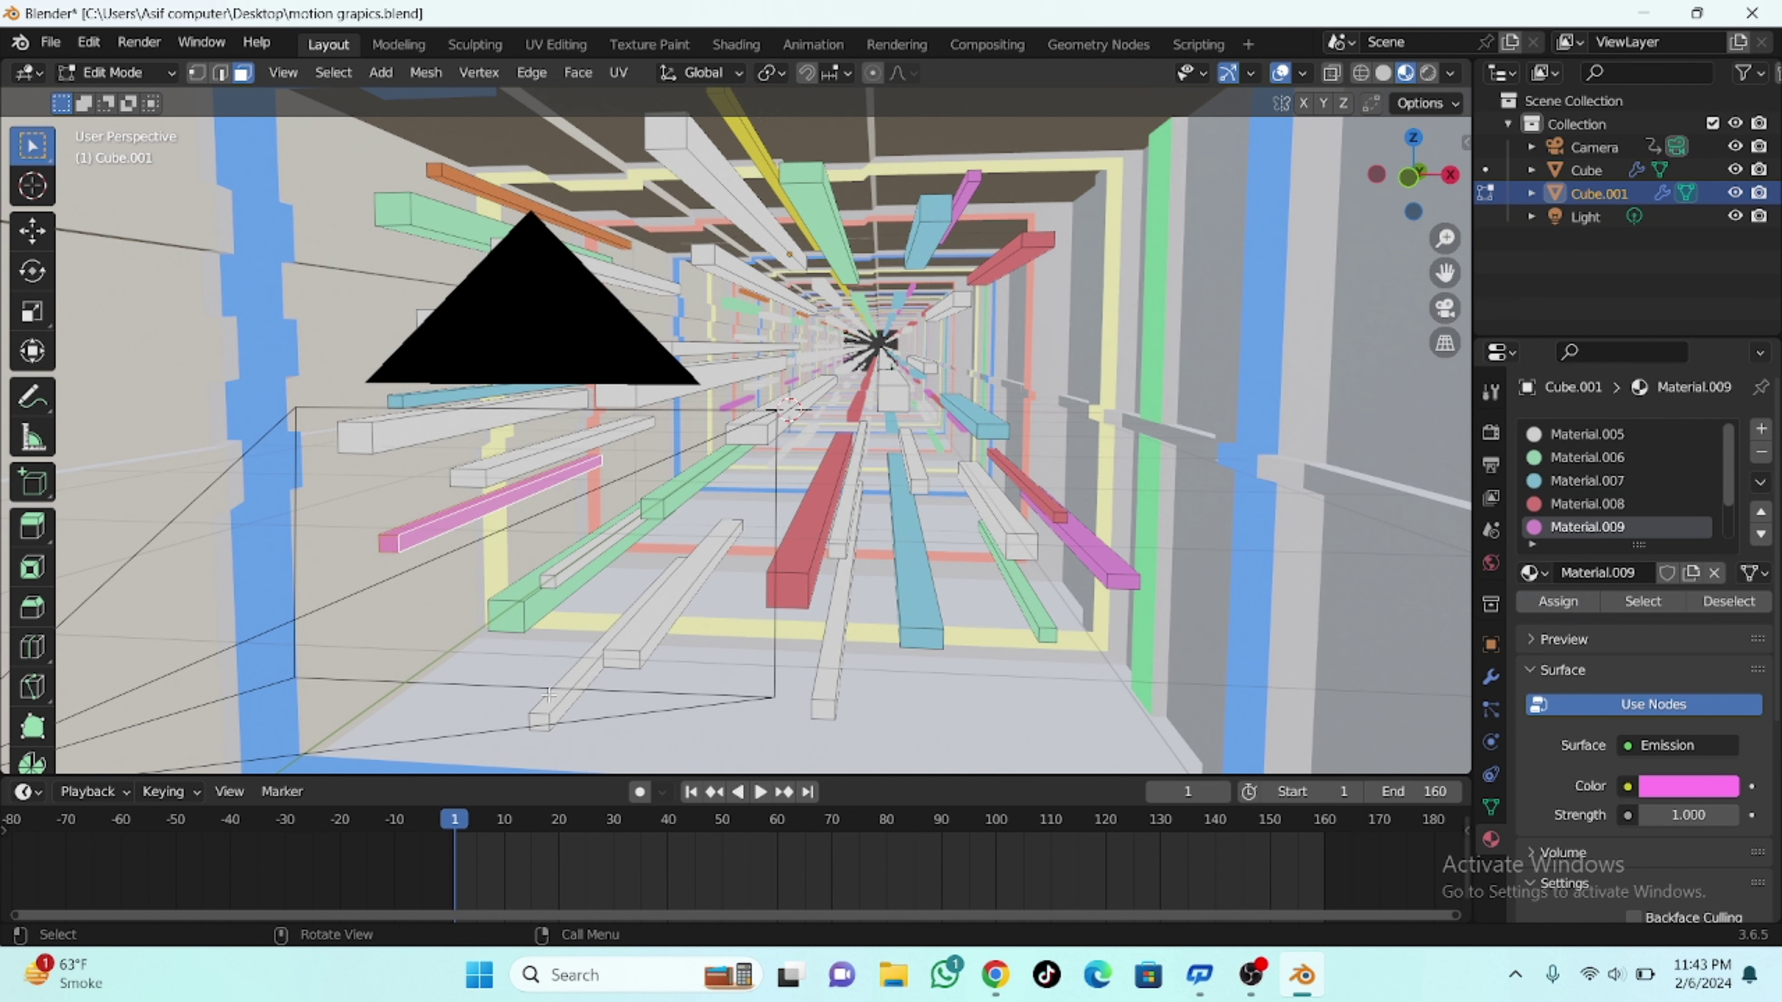
Step: Colour the remaining bars red, light blue and green, then return to Object Mode
key("l")
left_click(1579, 504)
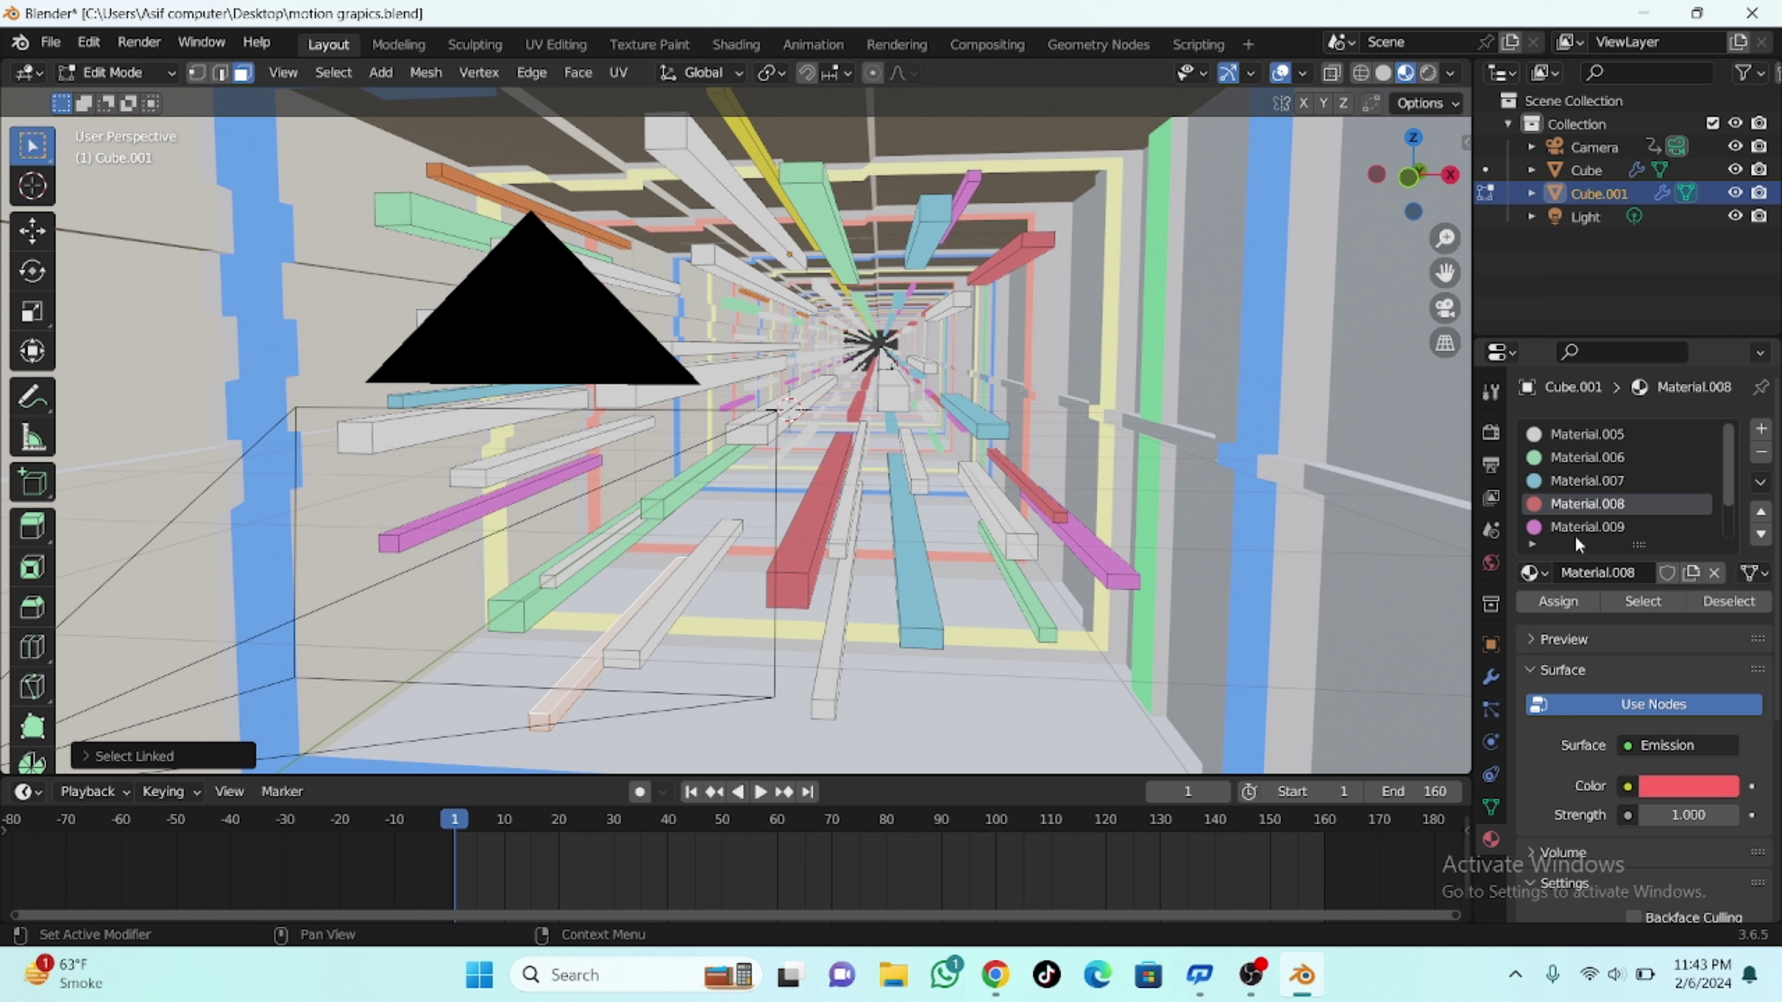
left_click(1569, 602)
key("l")
left_click(1587, 434)
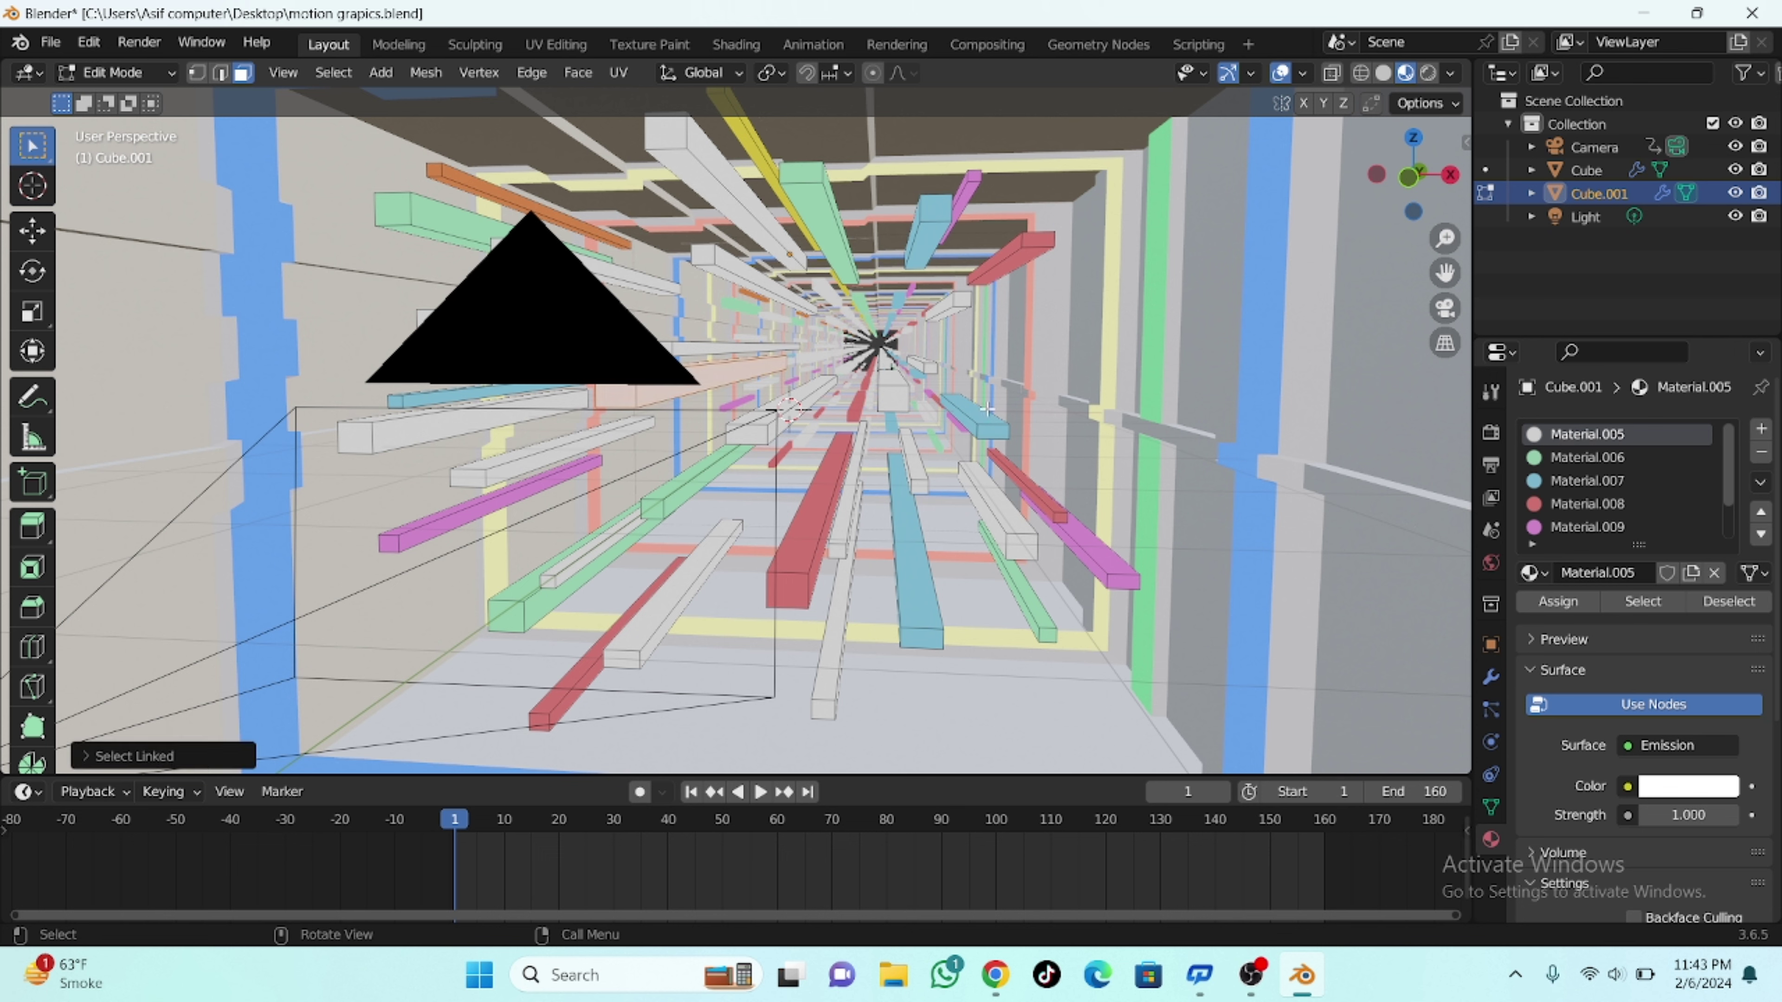
left_click(1587, 481)
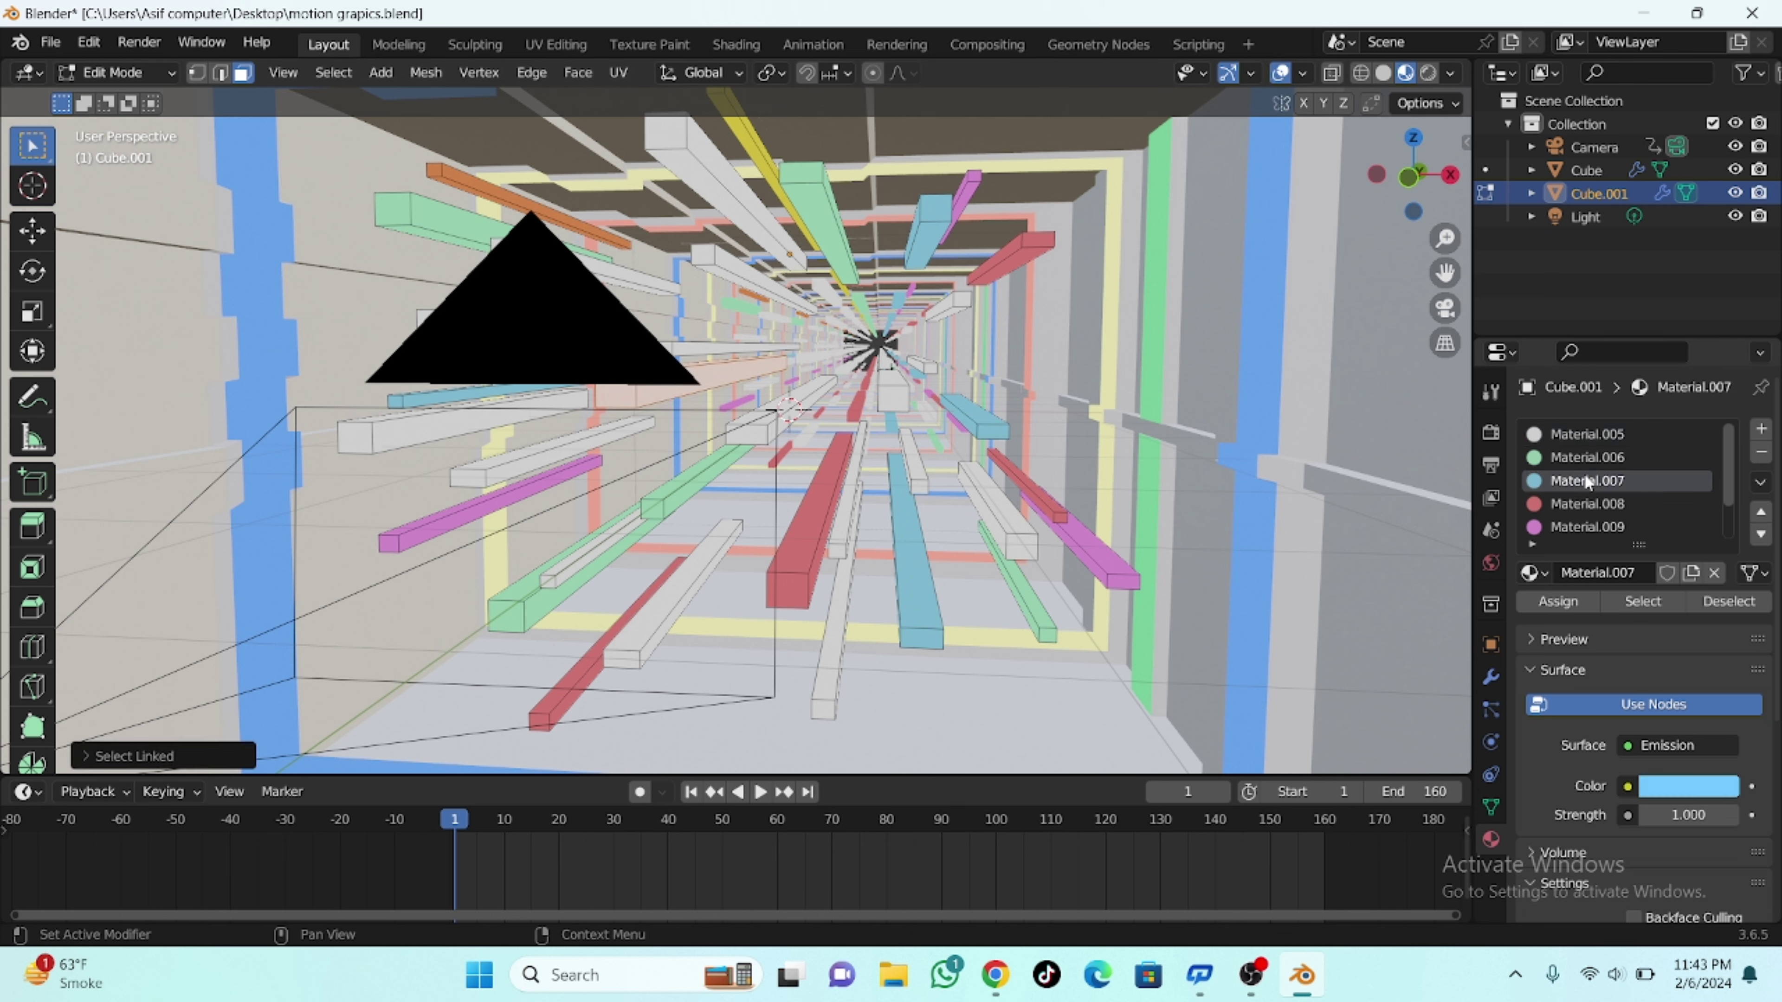
left_click(1558, 601)
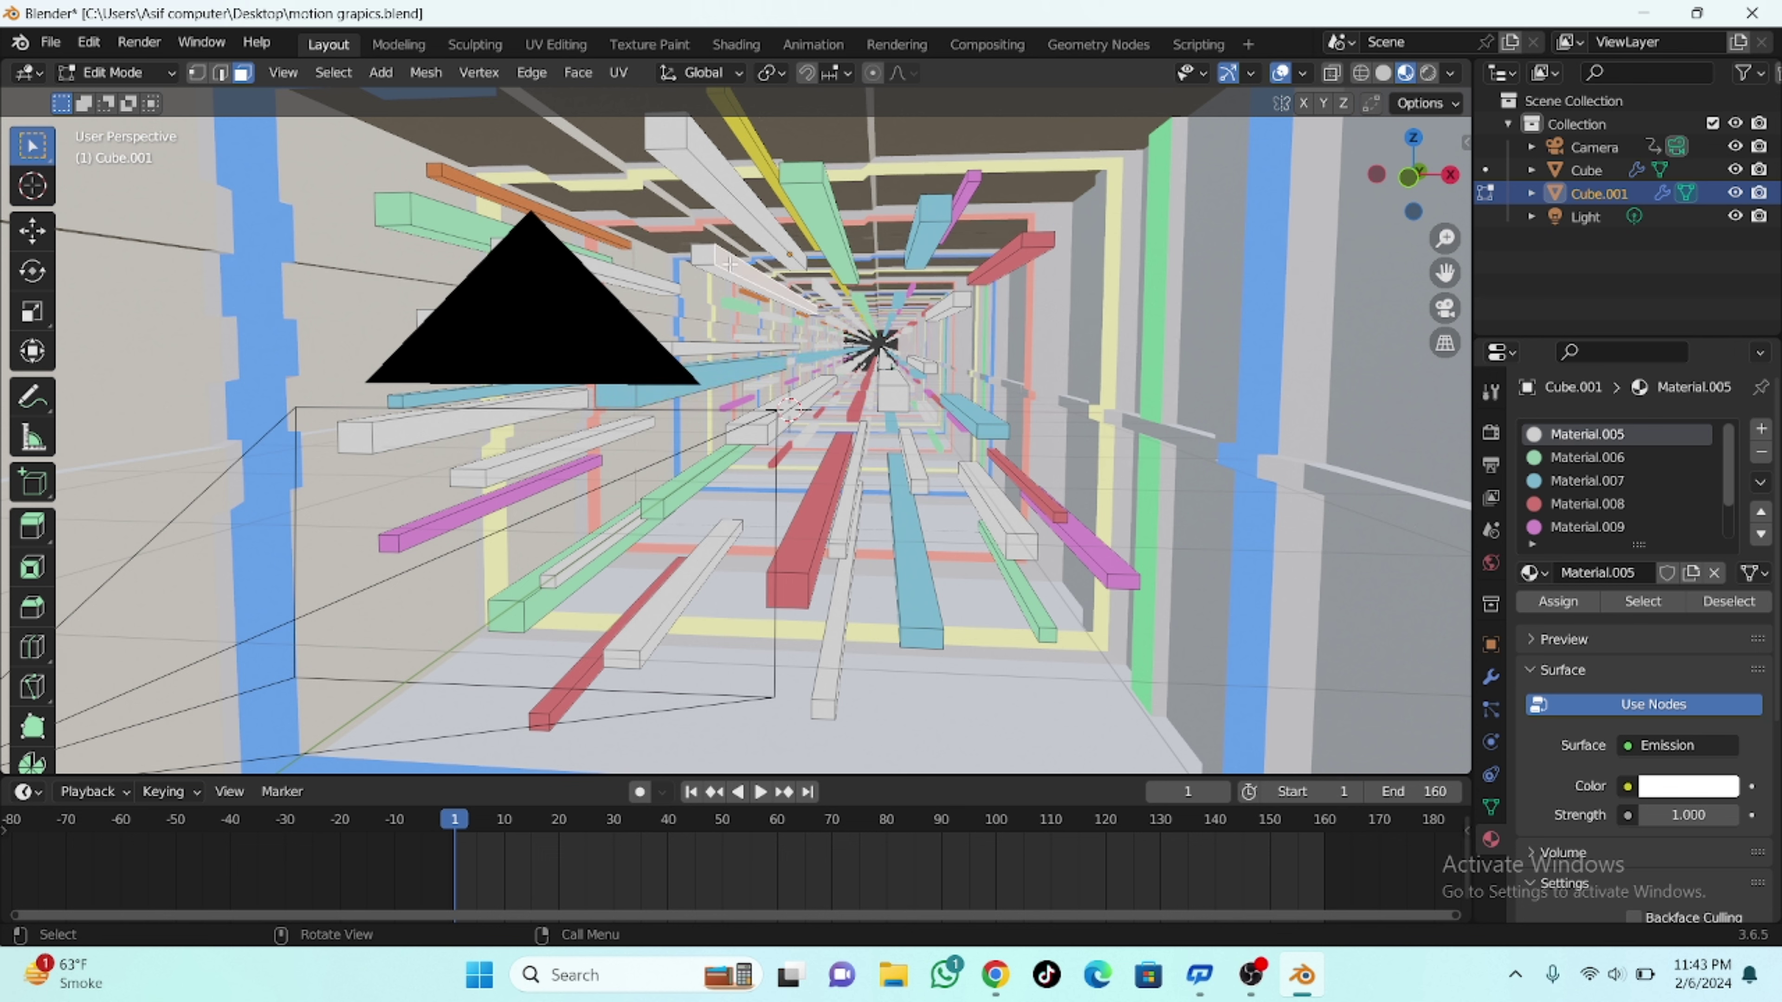
key("ctrl+l")
left_click(1587, 457)
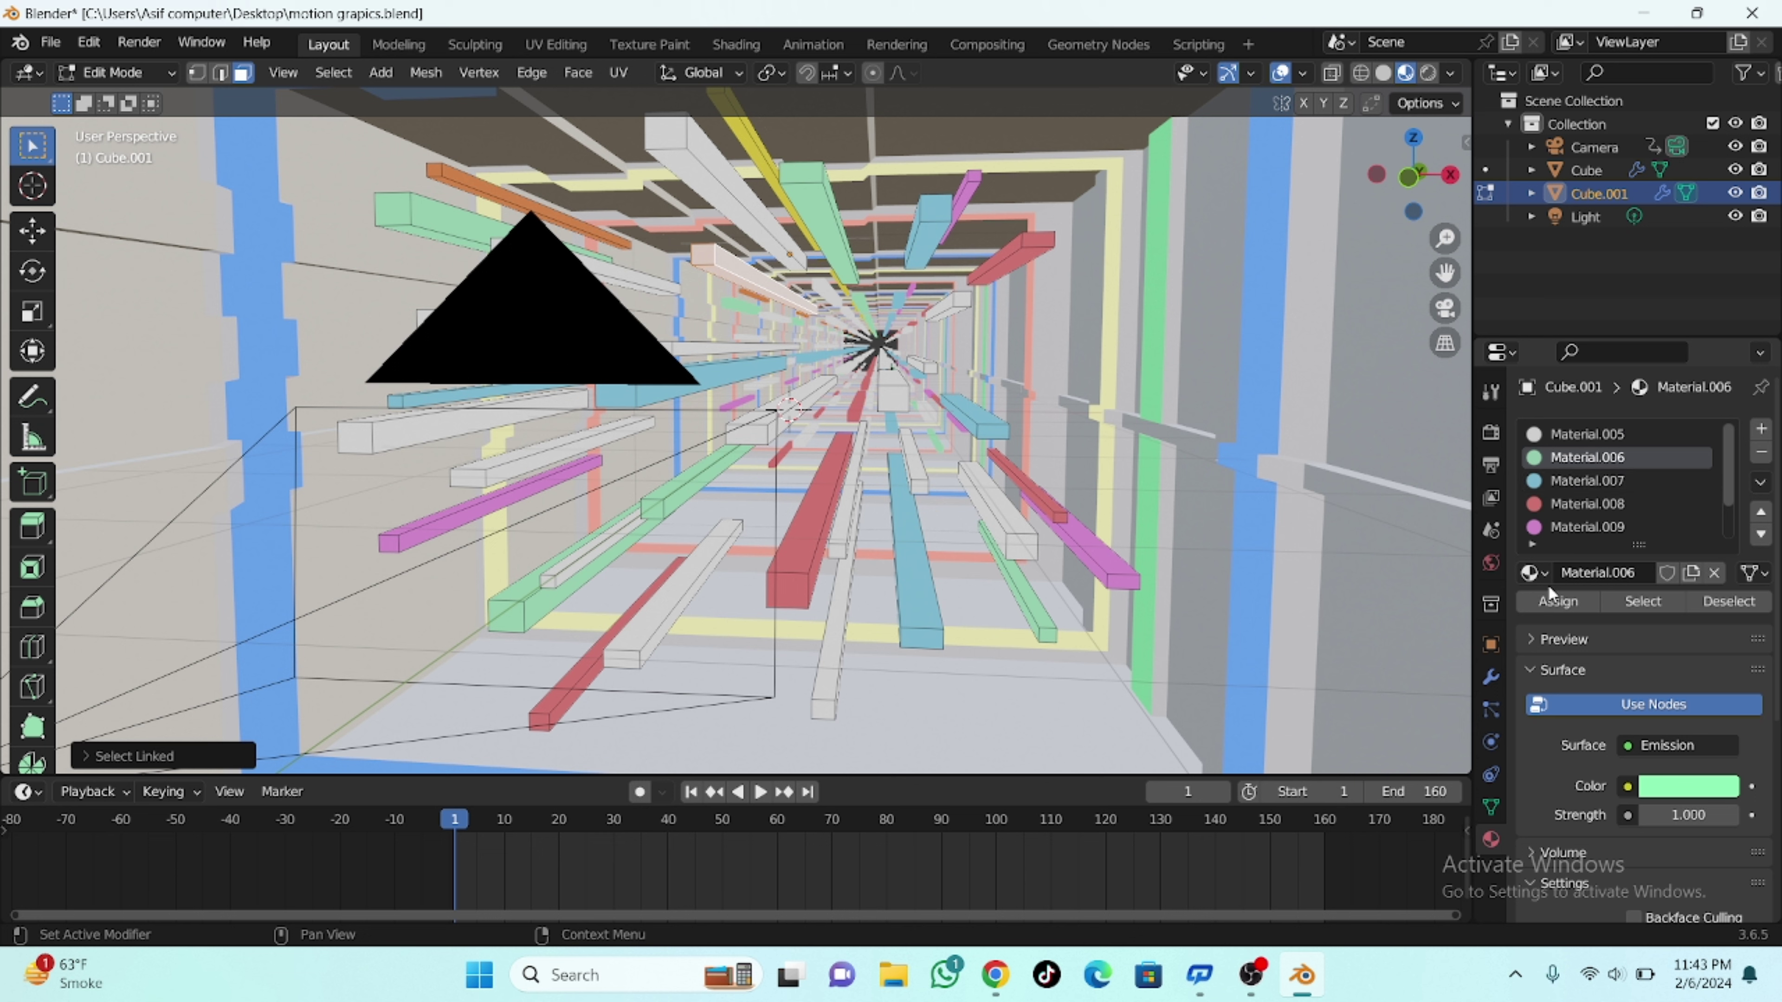
left_click(1546, 600)
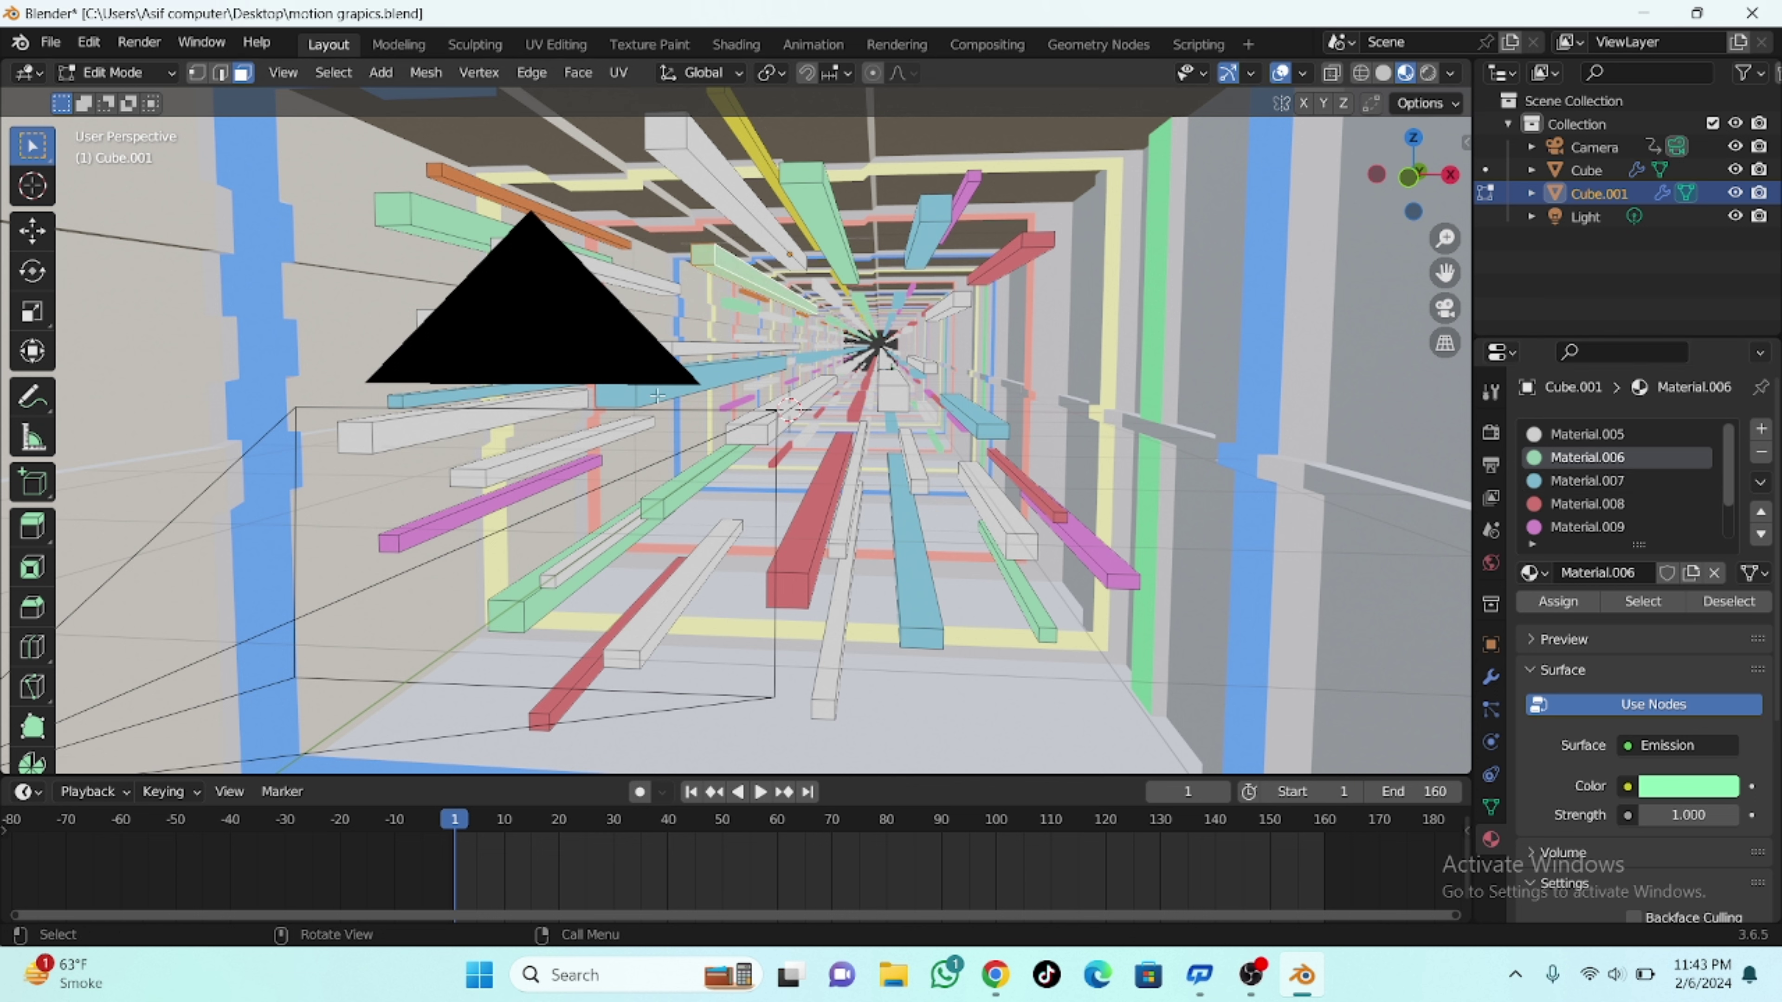
key("Tab")
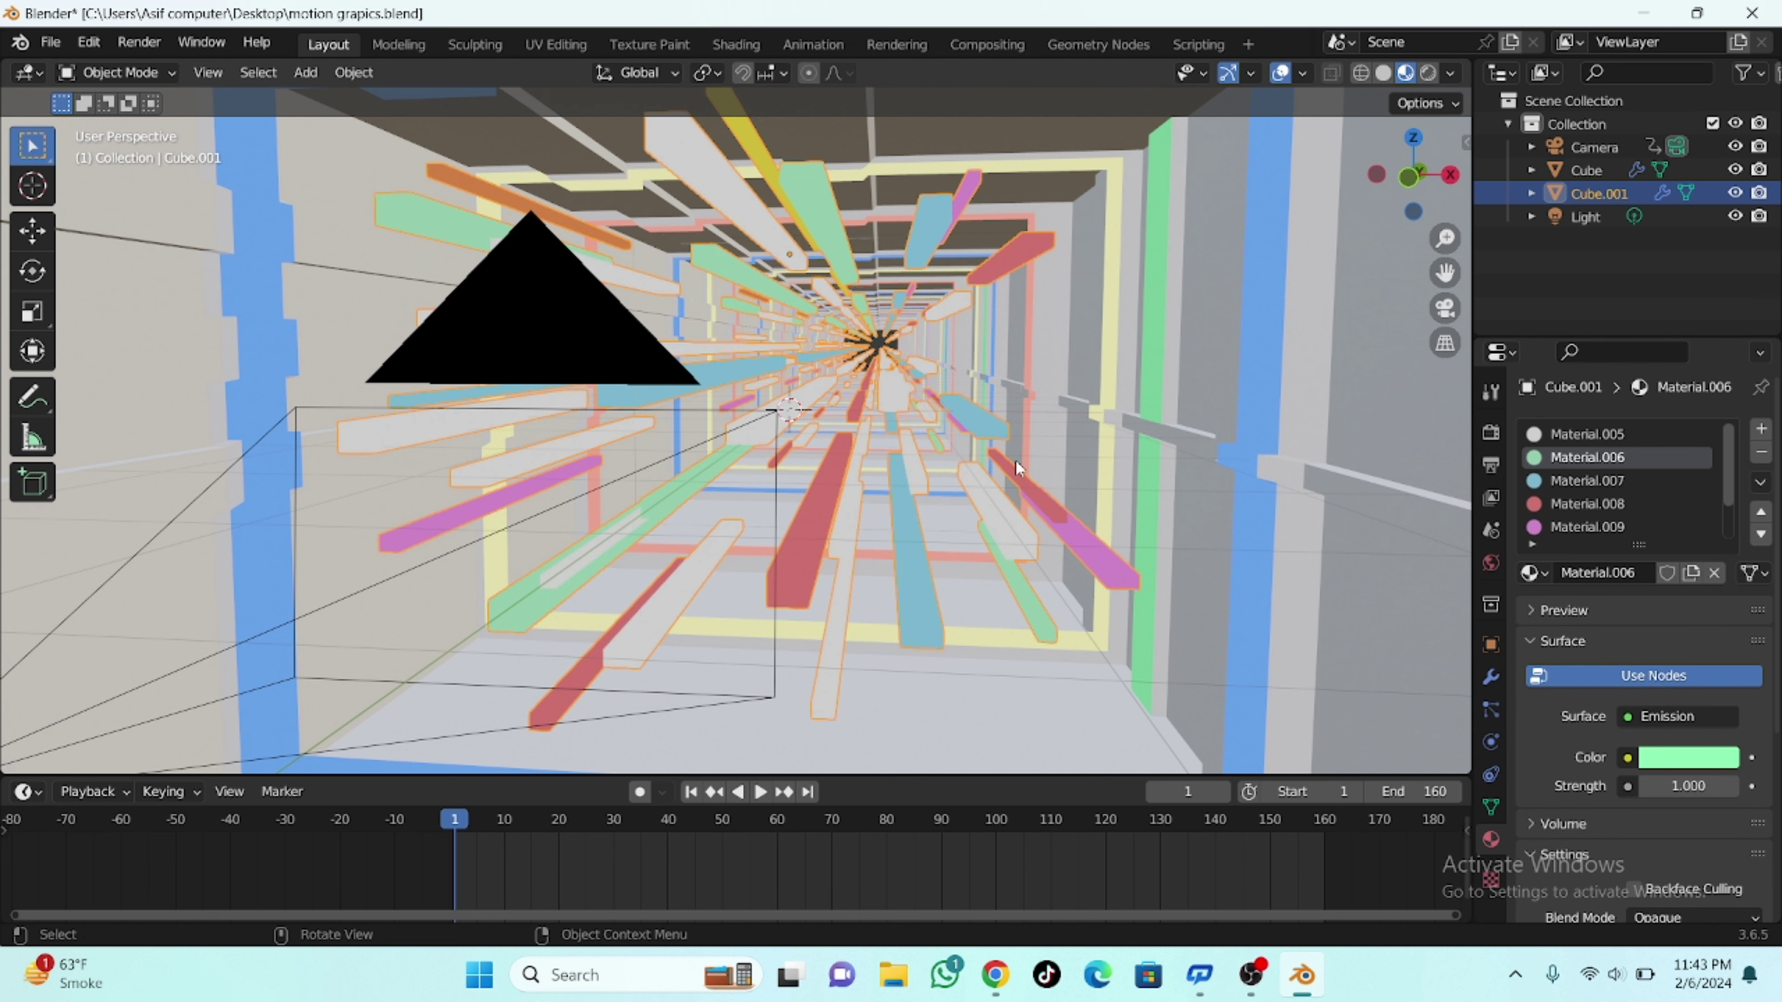
Step: Save, then assign yellow Material.003 to selected faces of the Cube wall
key("ctrl+s")
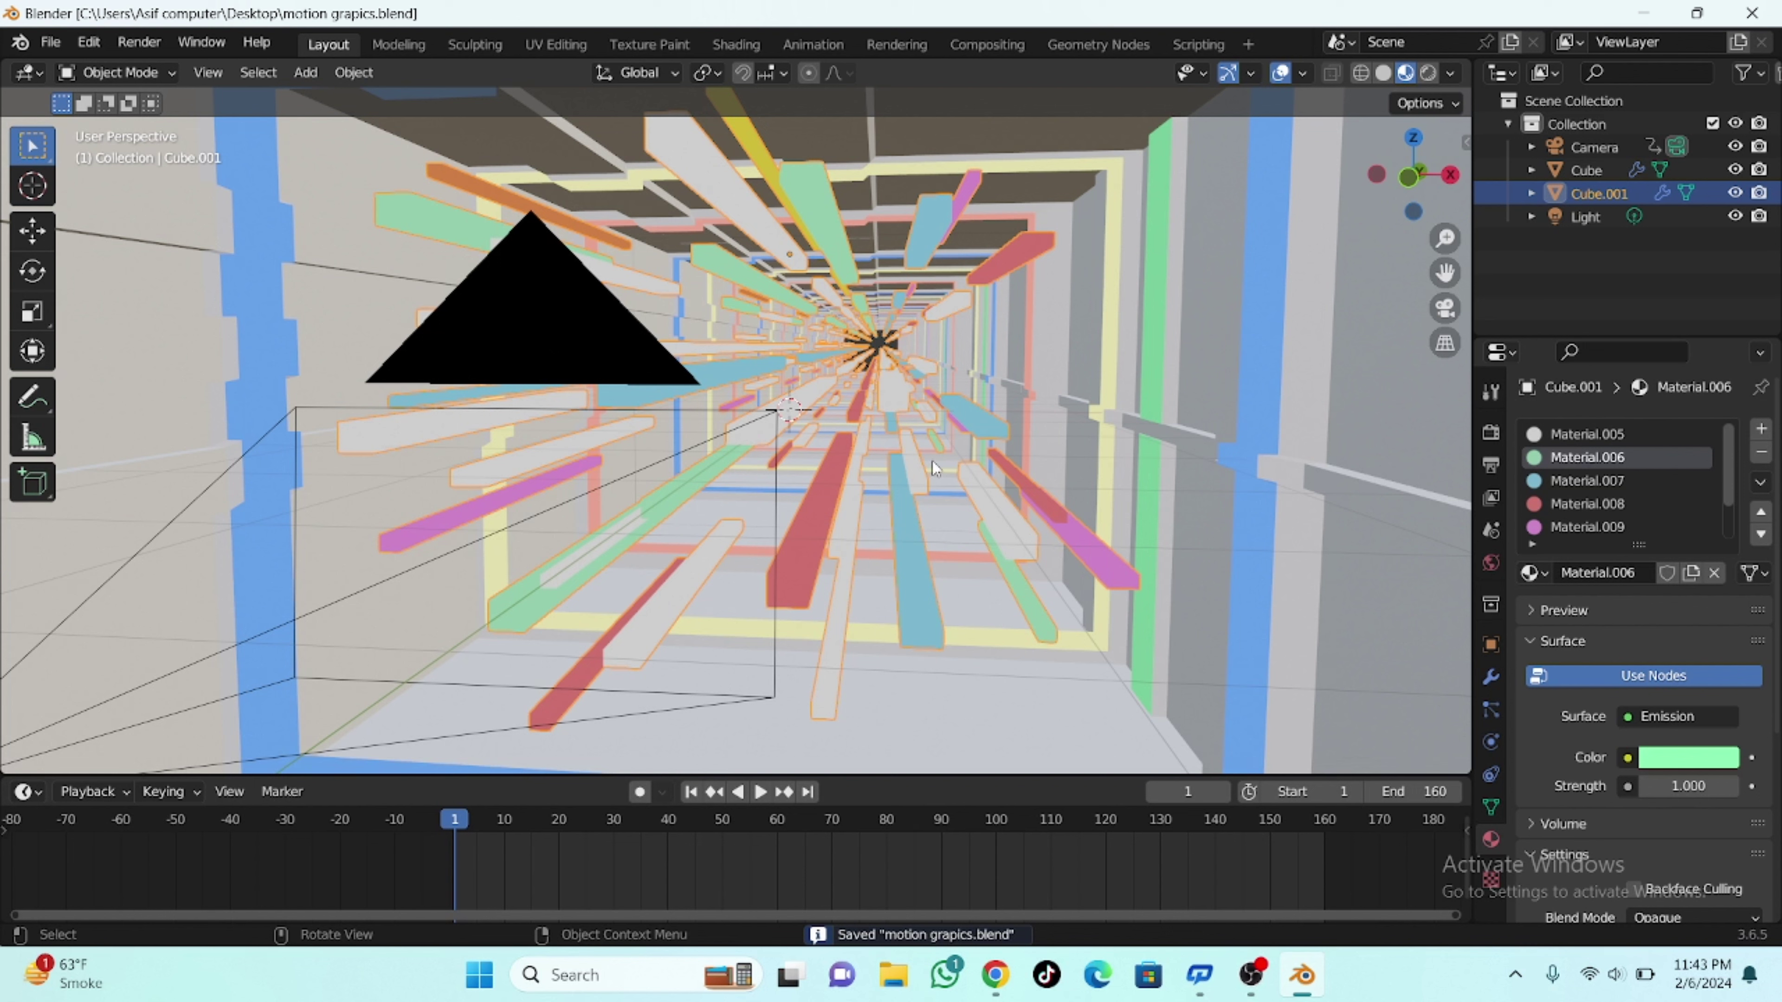
left_click(129, 412)
key("Tab")
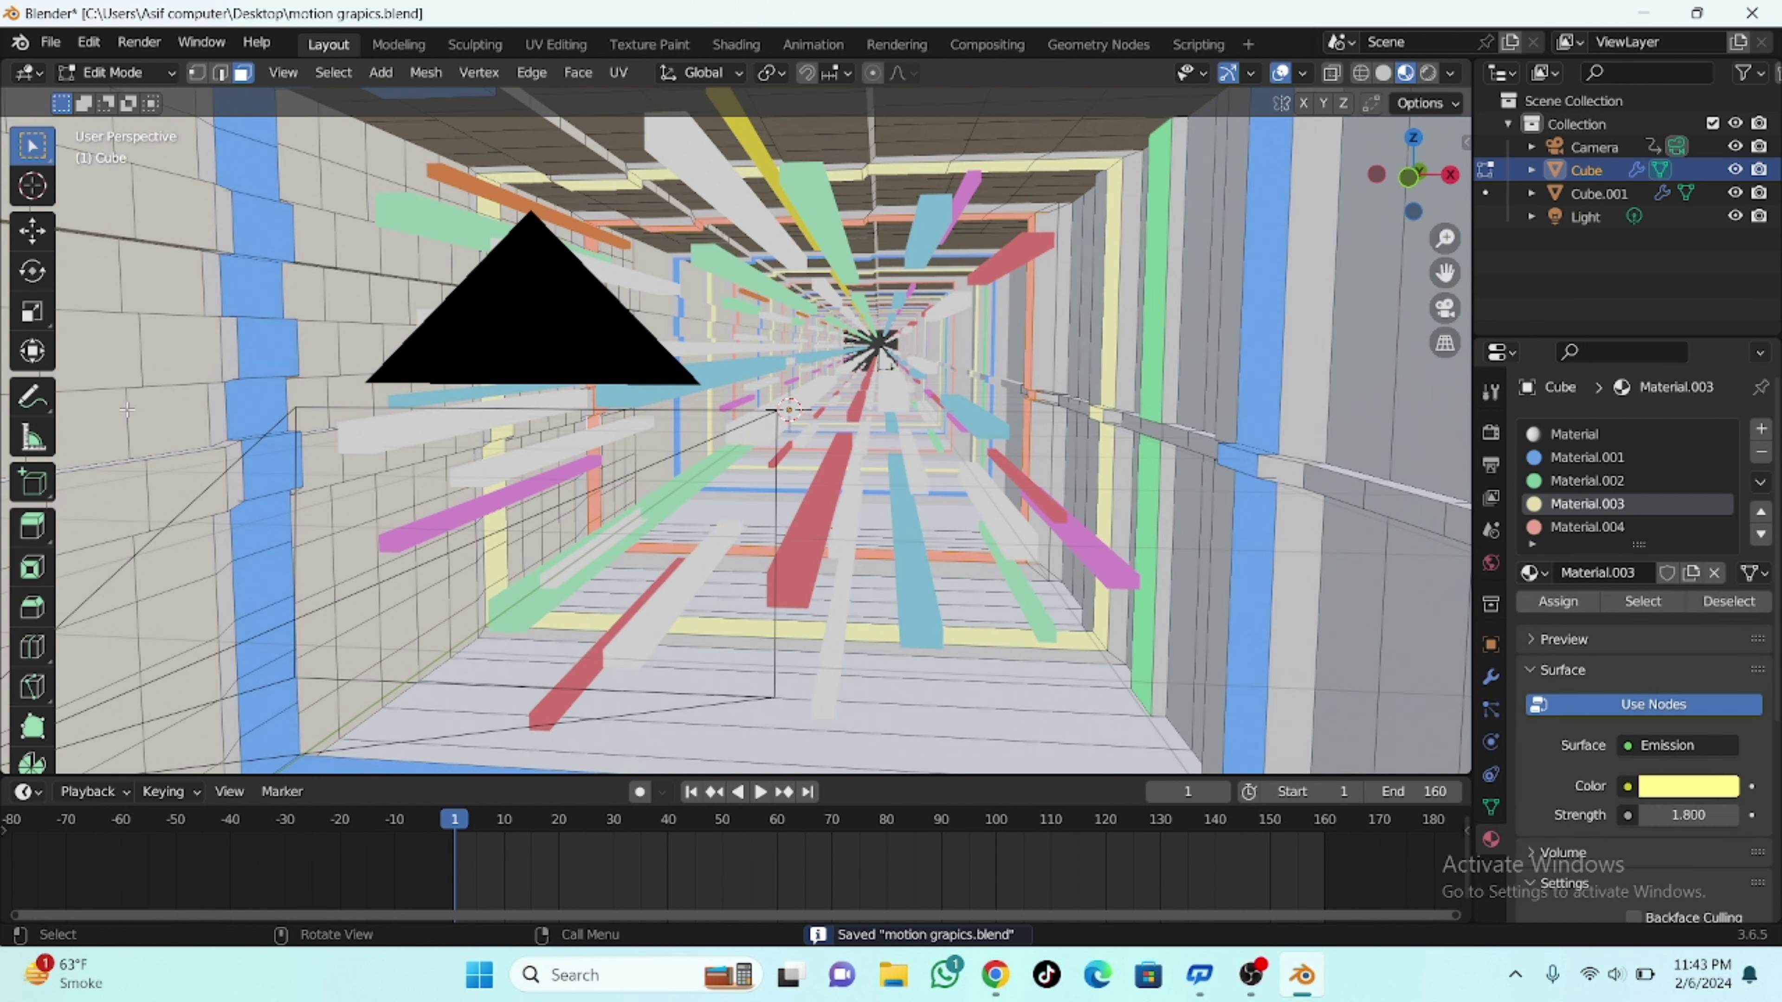
left_click(105, 371)
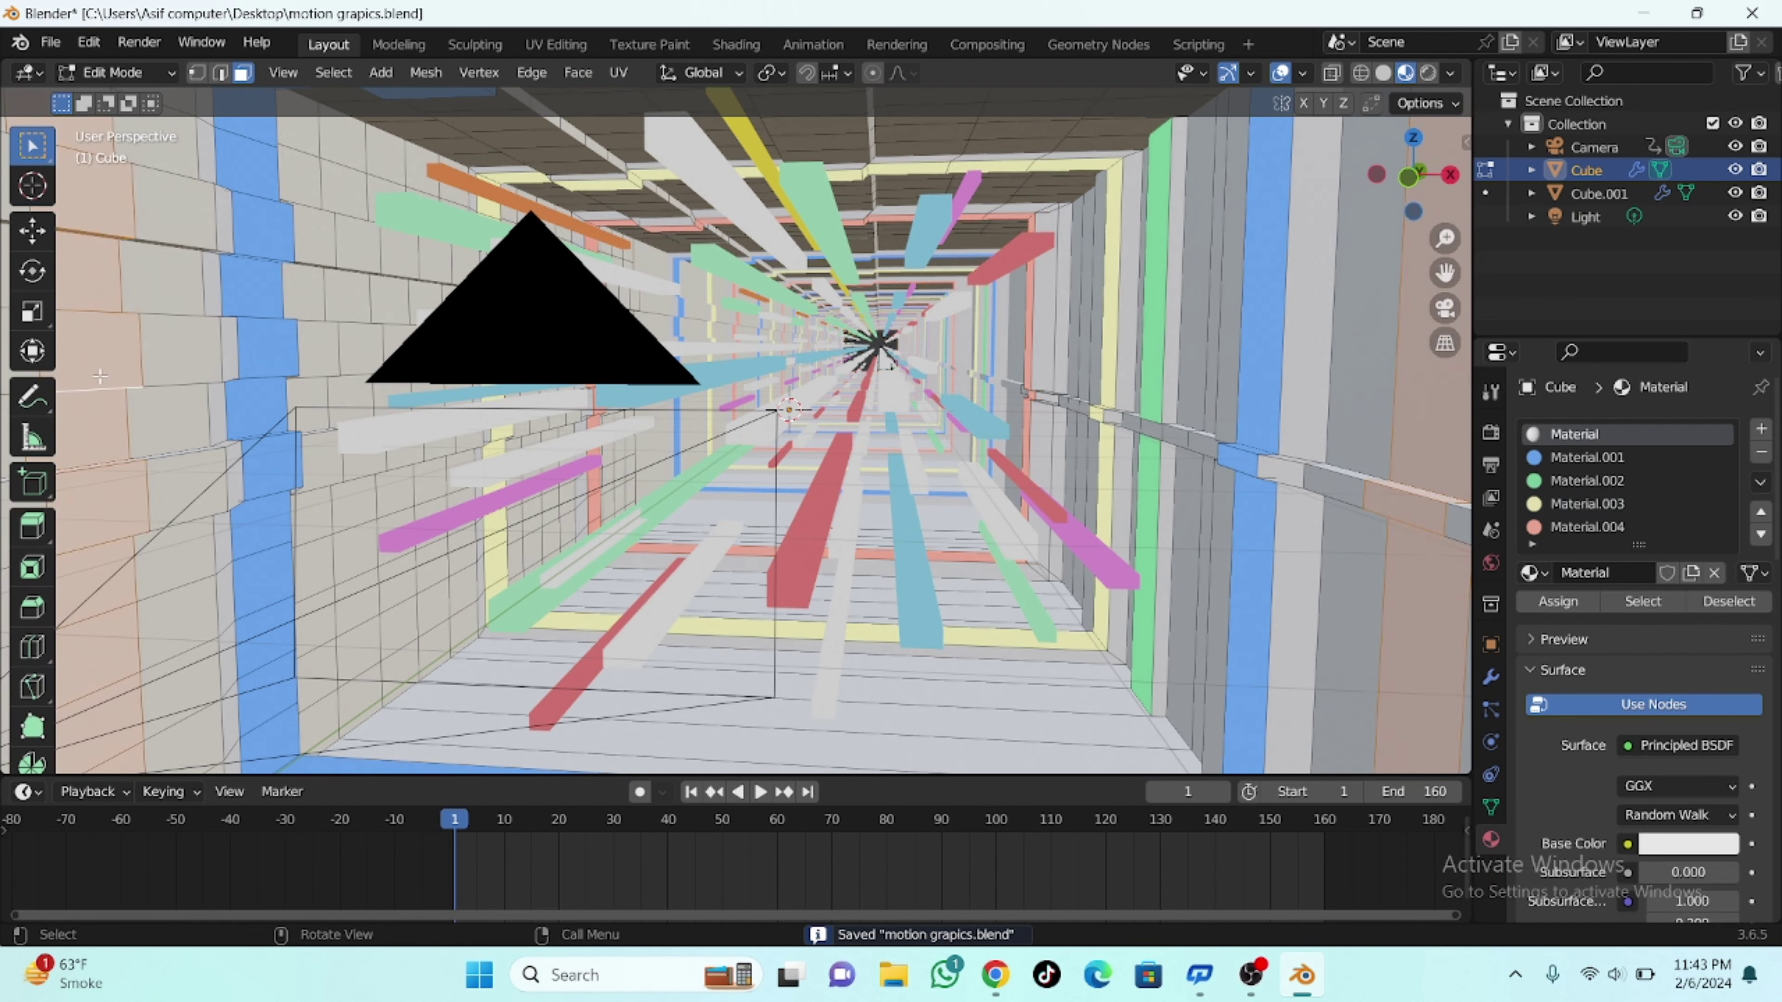
left_click(1566, 504)
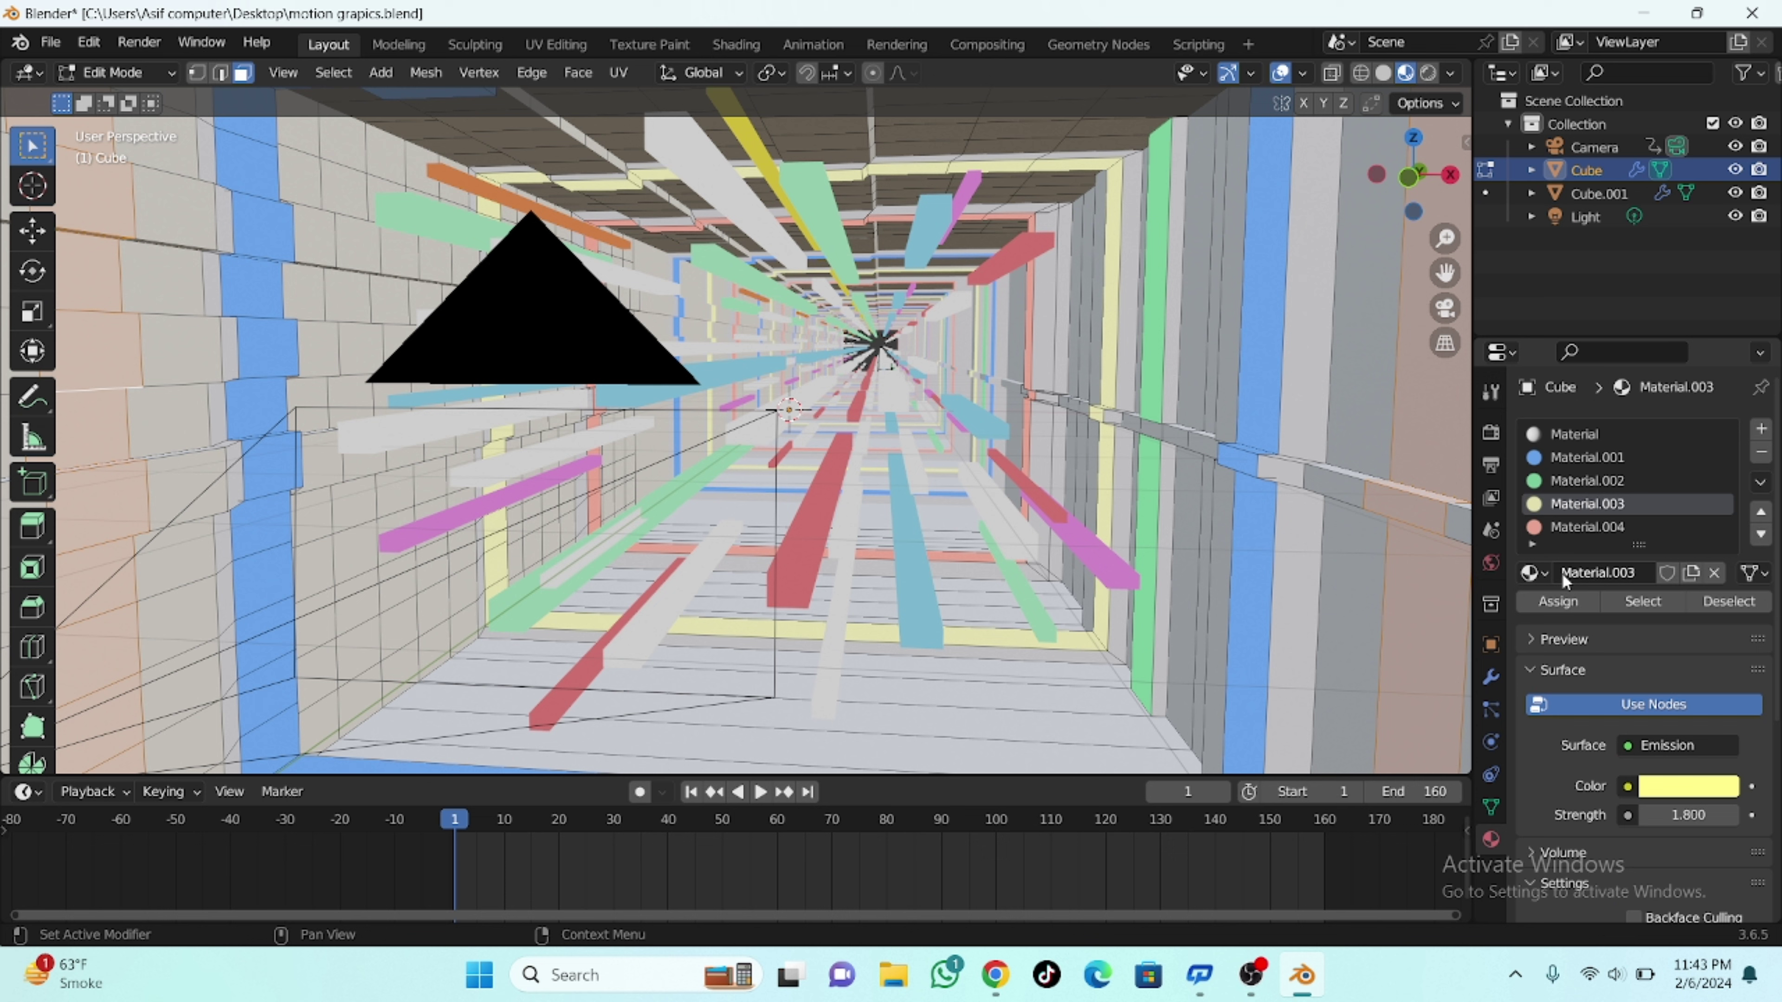
left_click(1557, 602)
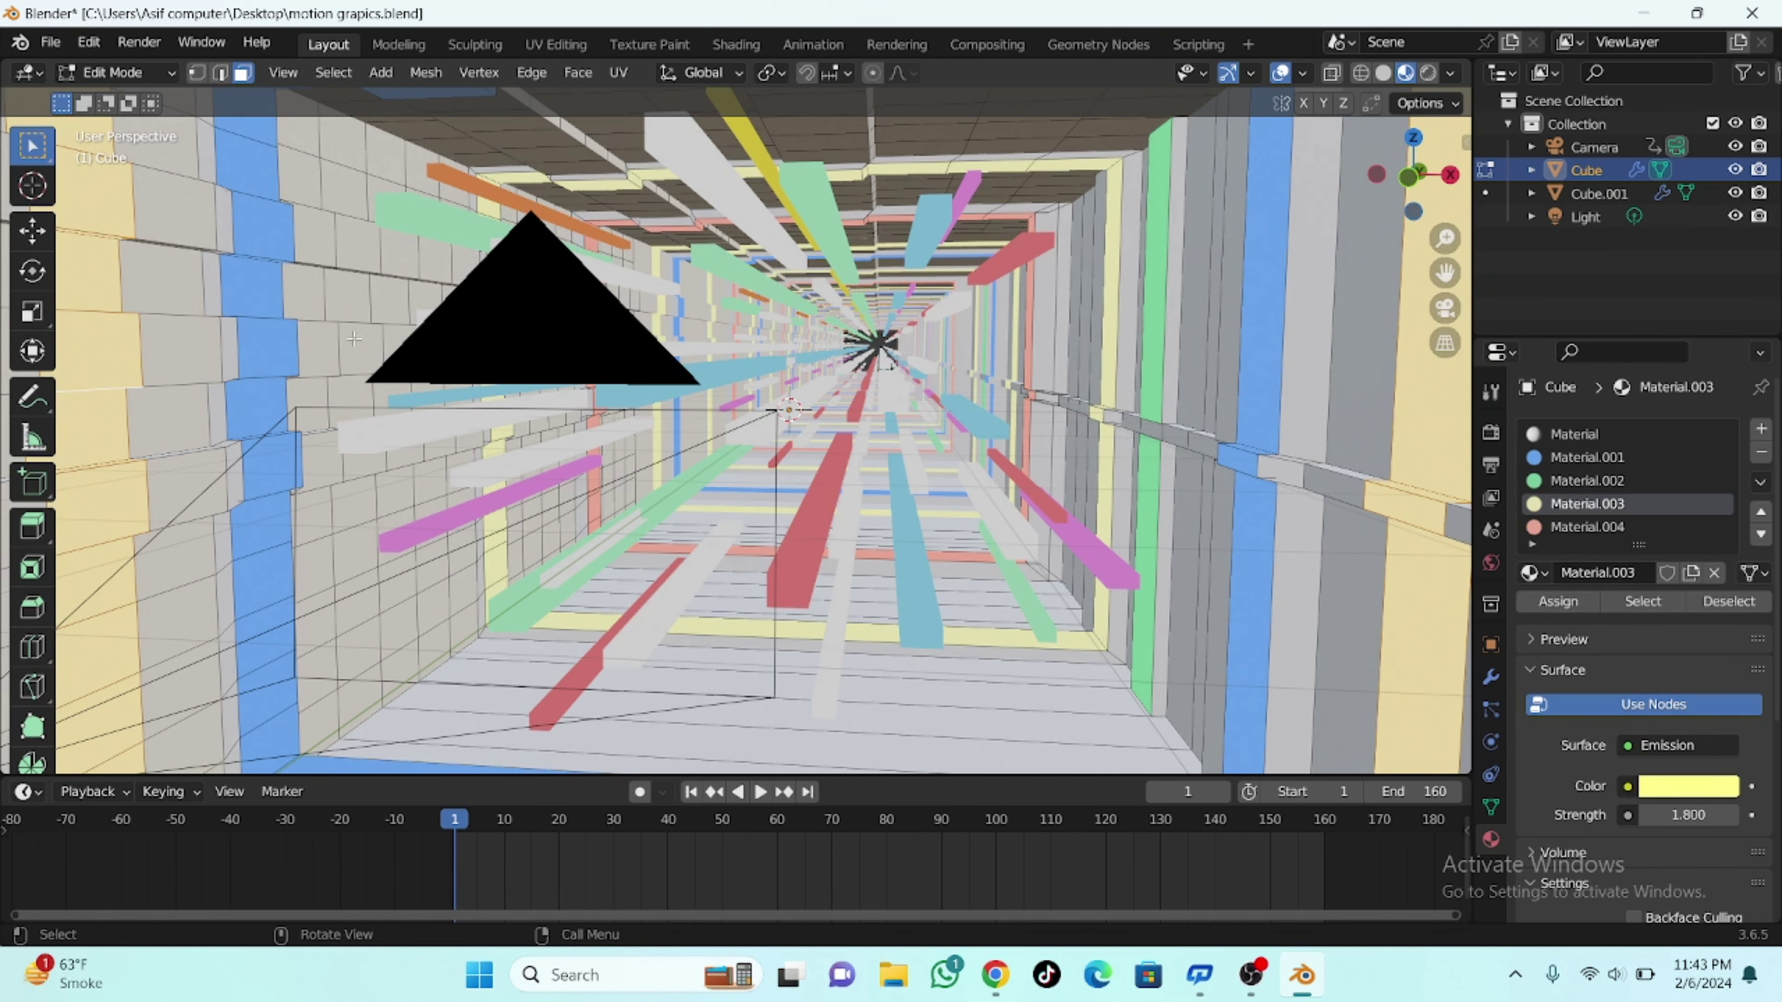
Step: Assign red Material.004 to another set of wall faces and leave Edit Mode
left_click(388, 277)
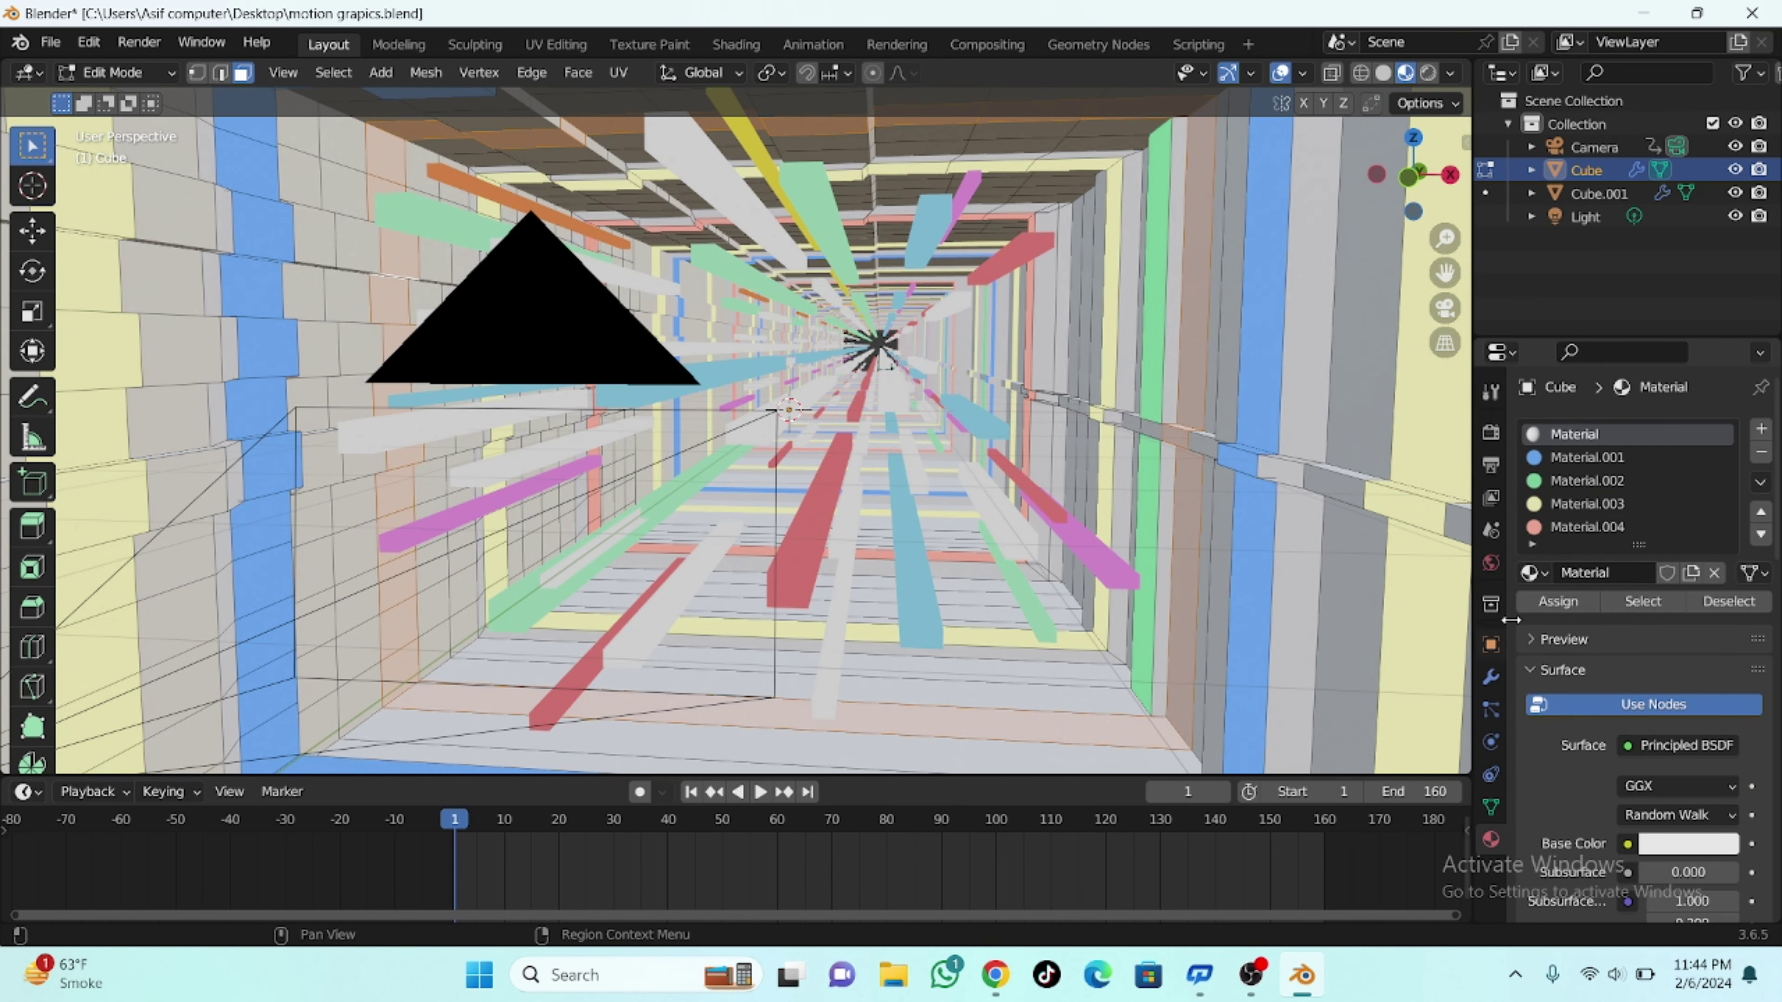
left_click(1564, 525)
left_click(1557, 602)
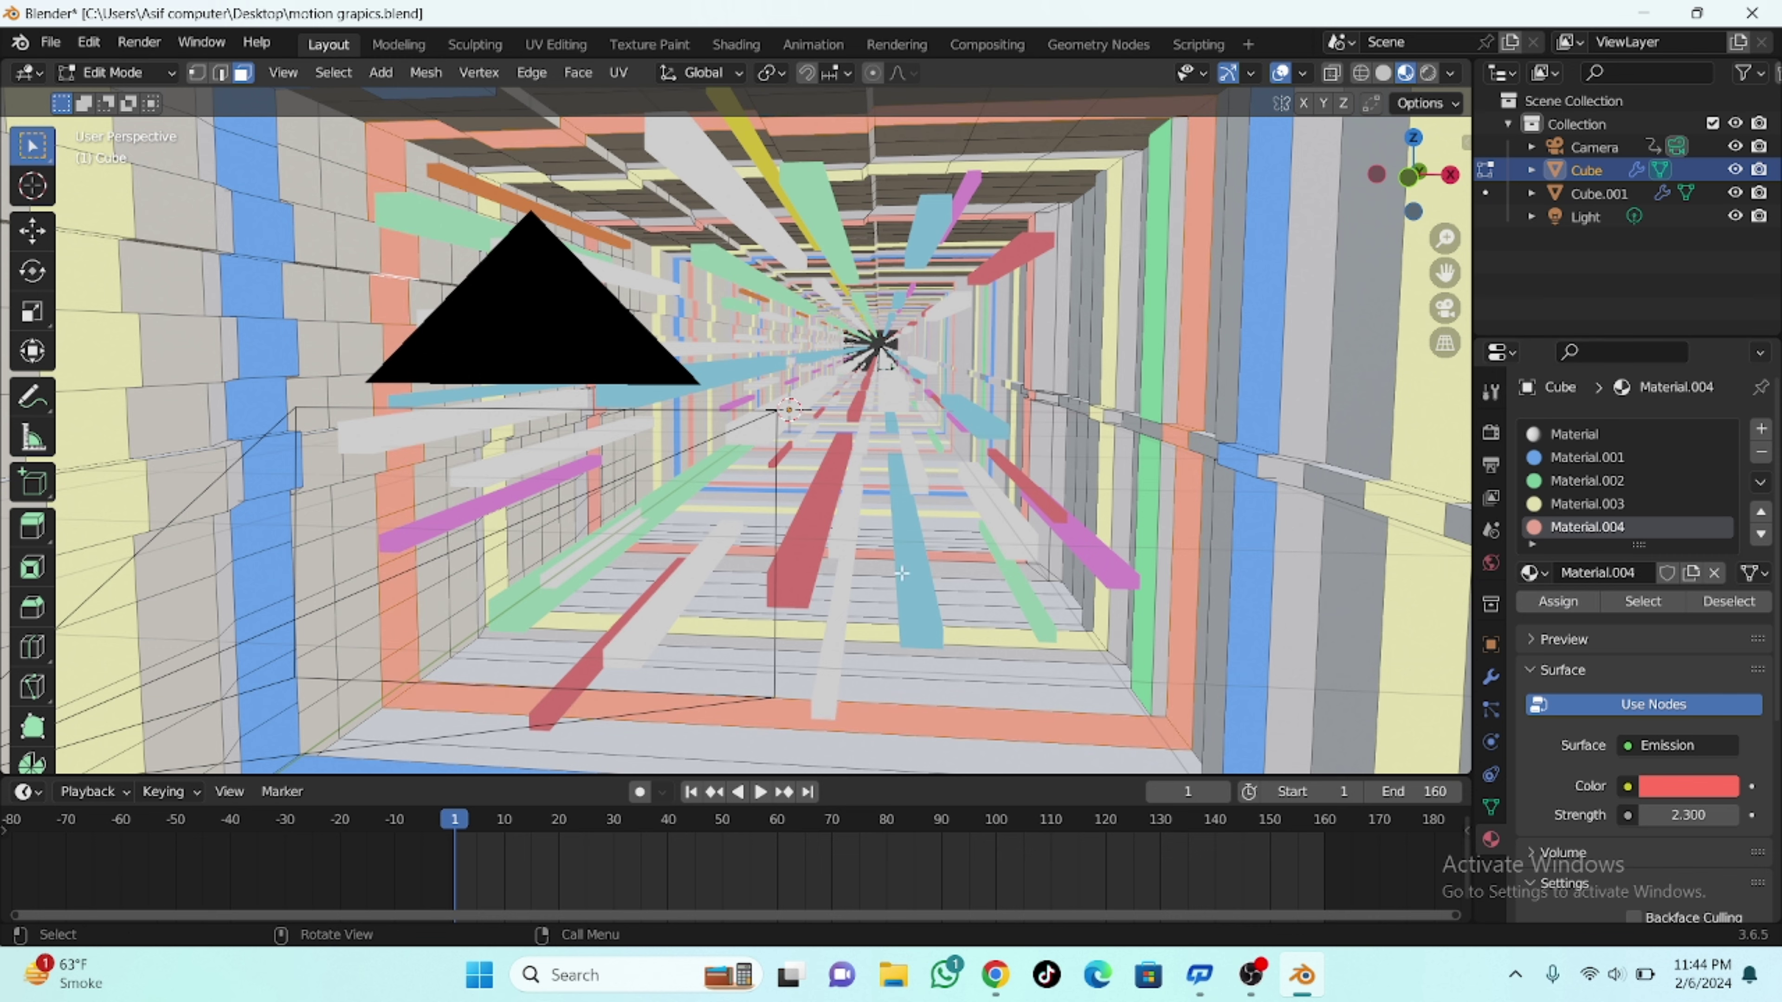
key("Tab")
Step: Switch the viewport to Rendered shading and view the tunnel through the scene camera
key("z")
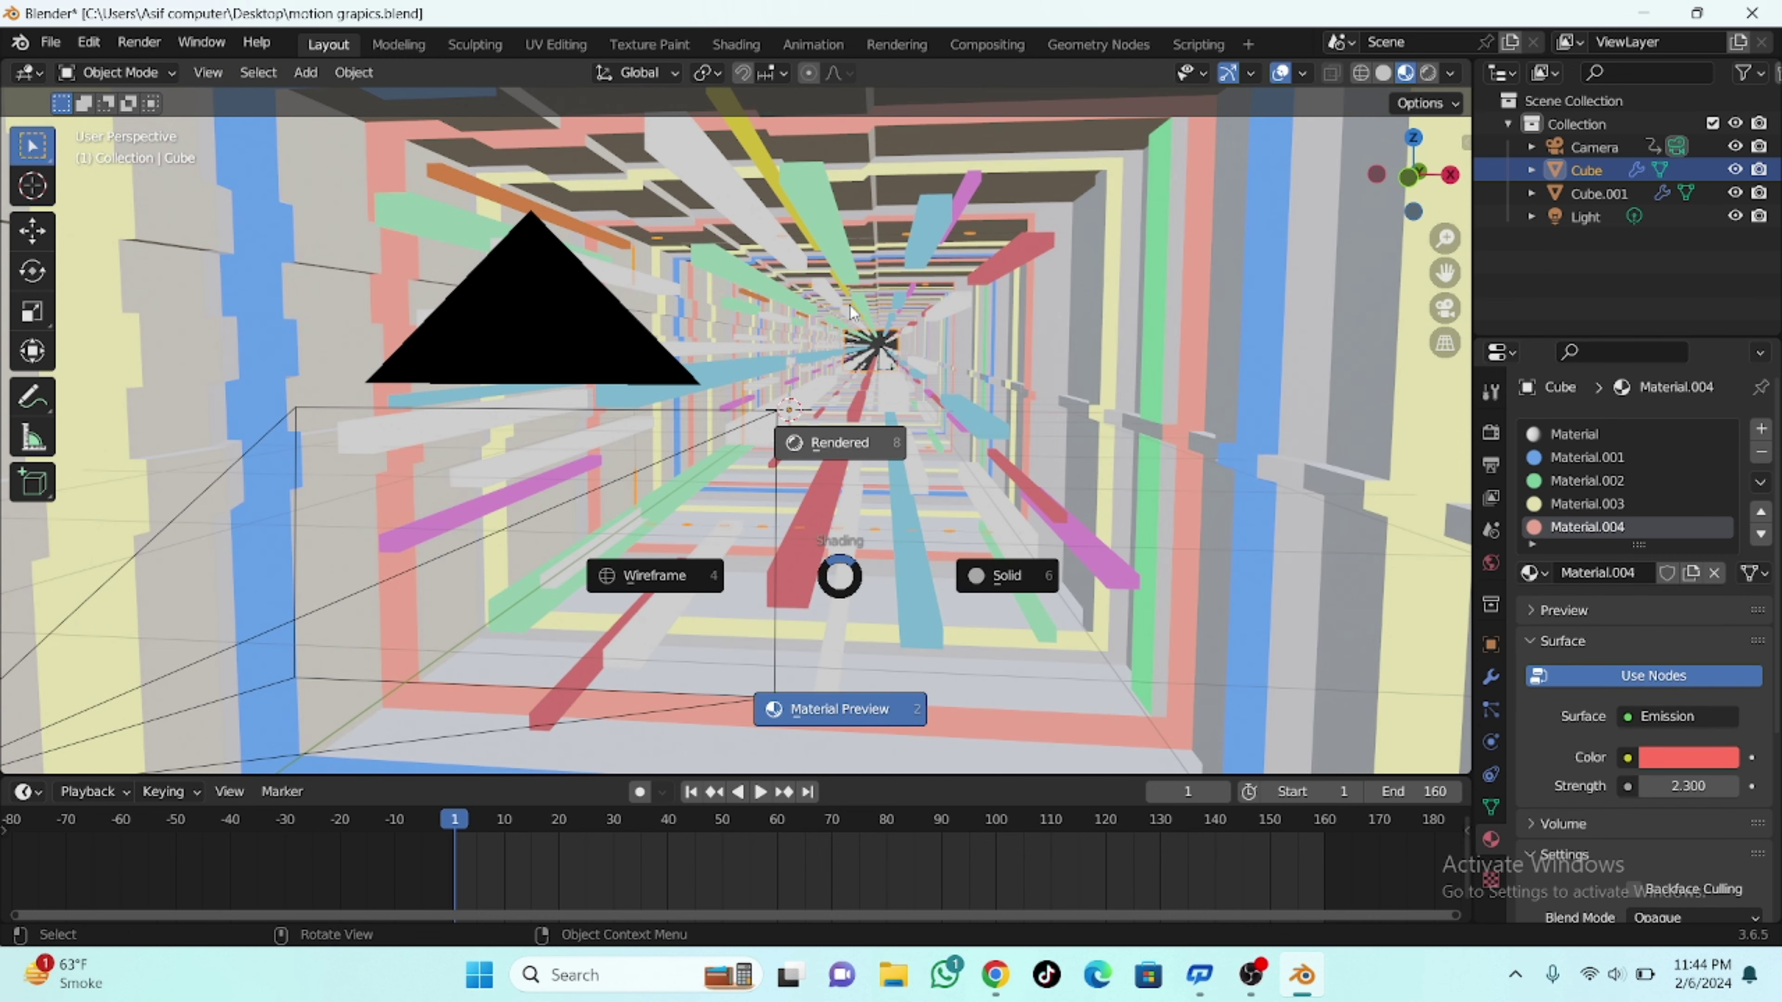
left_click(848, 305)
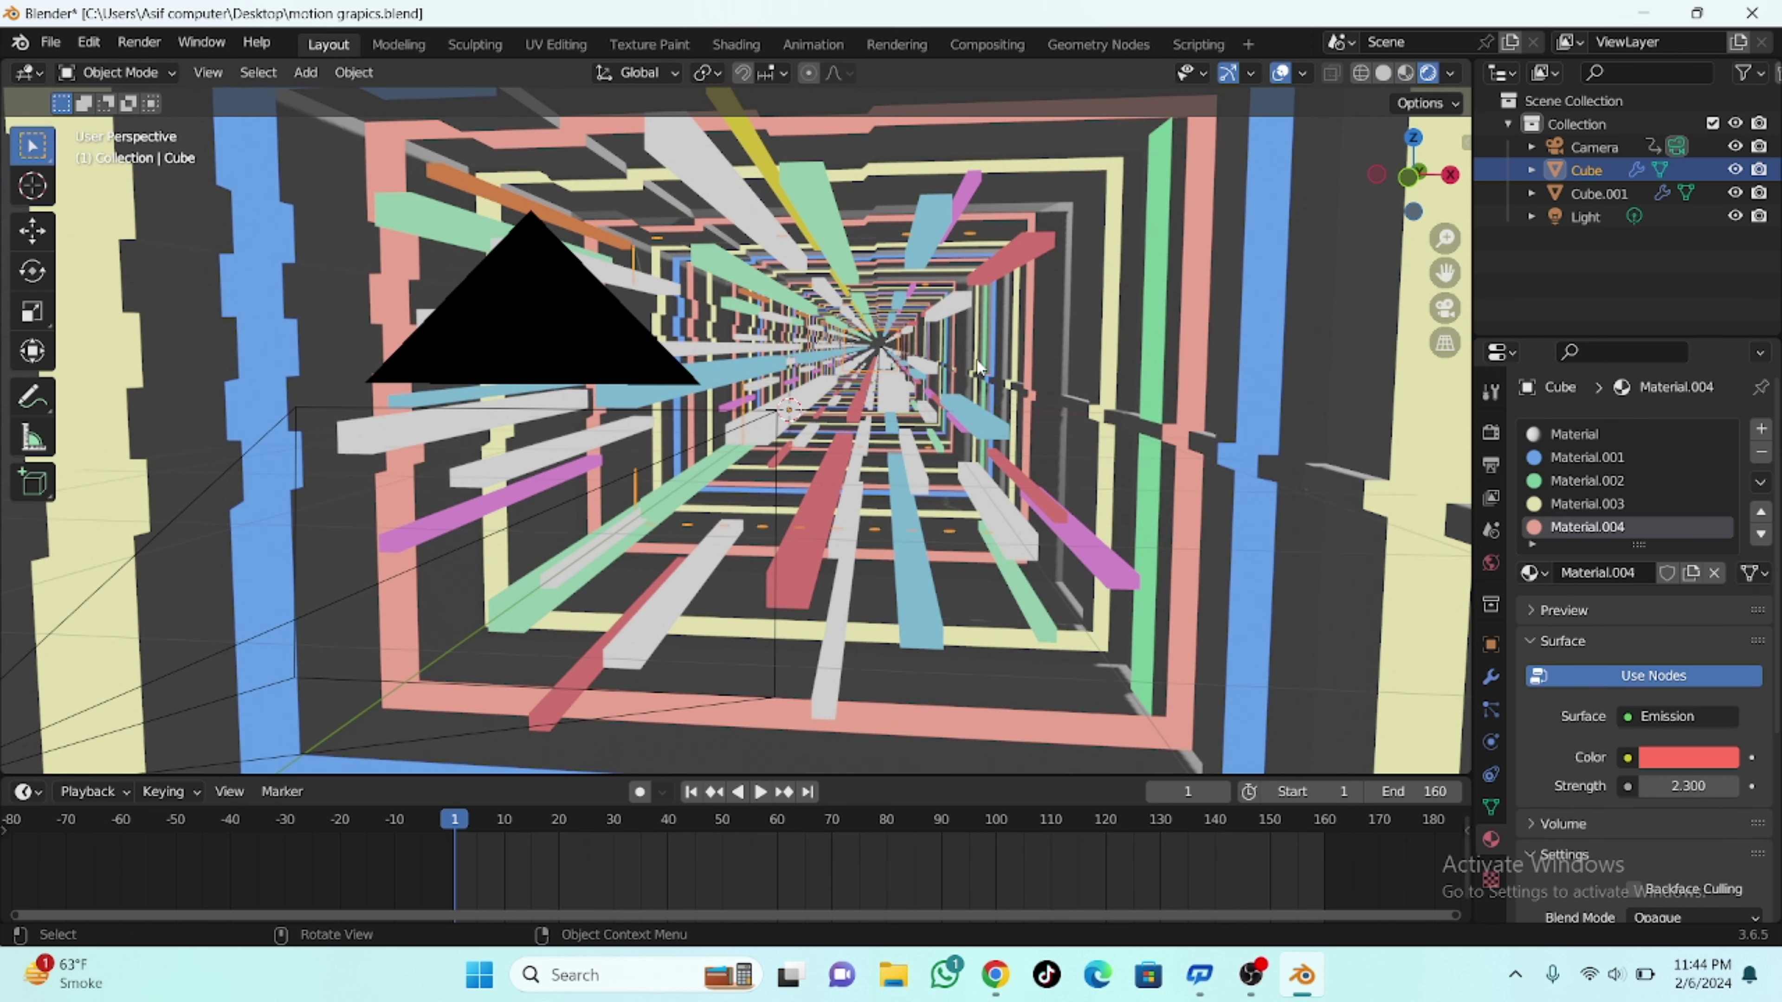
key("KP_0")
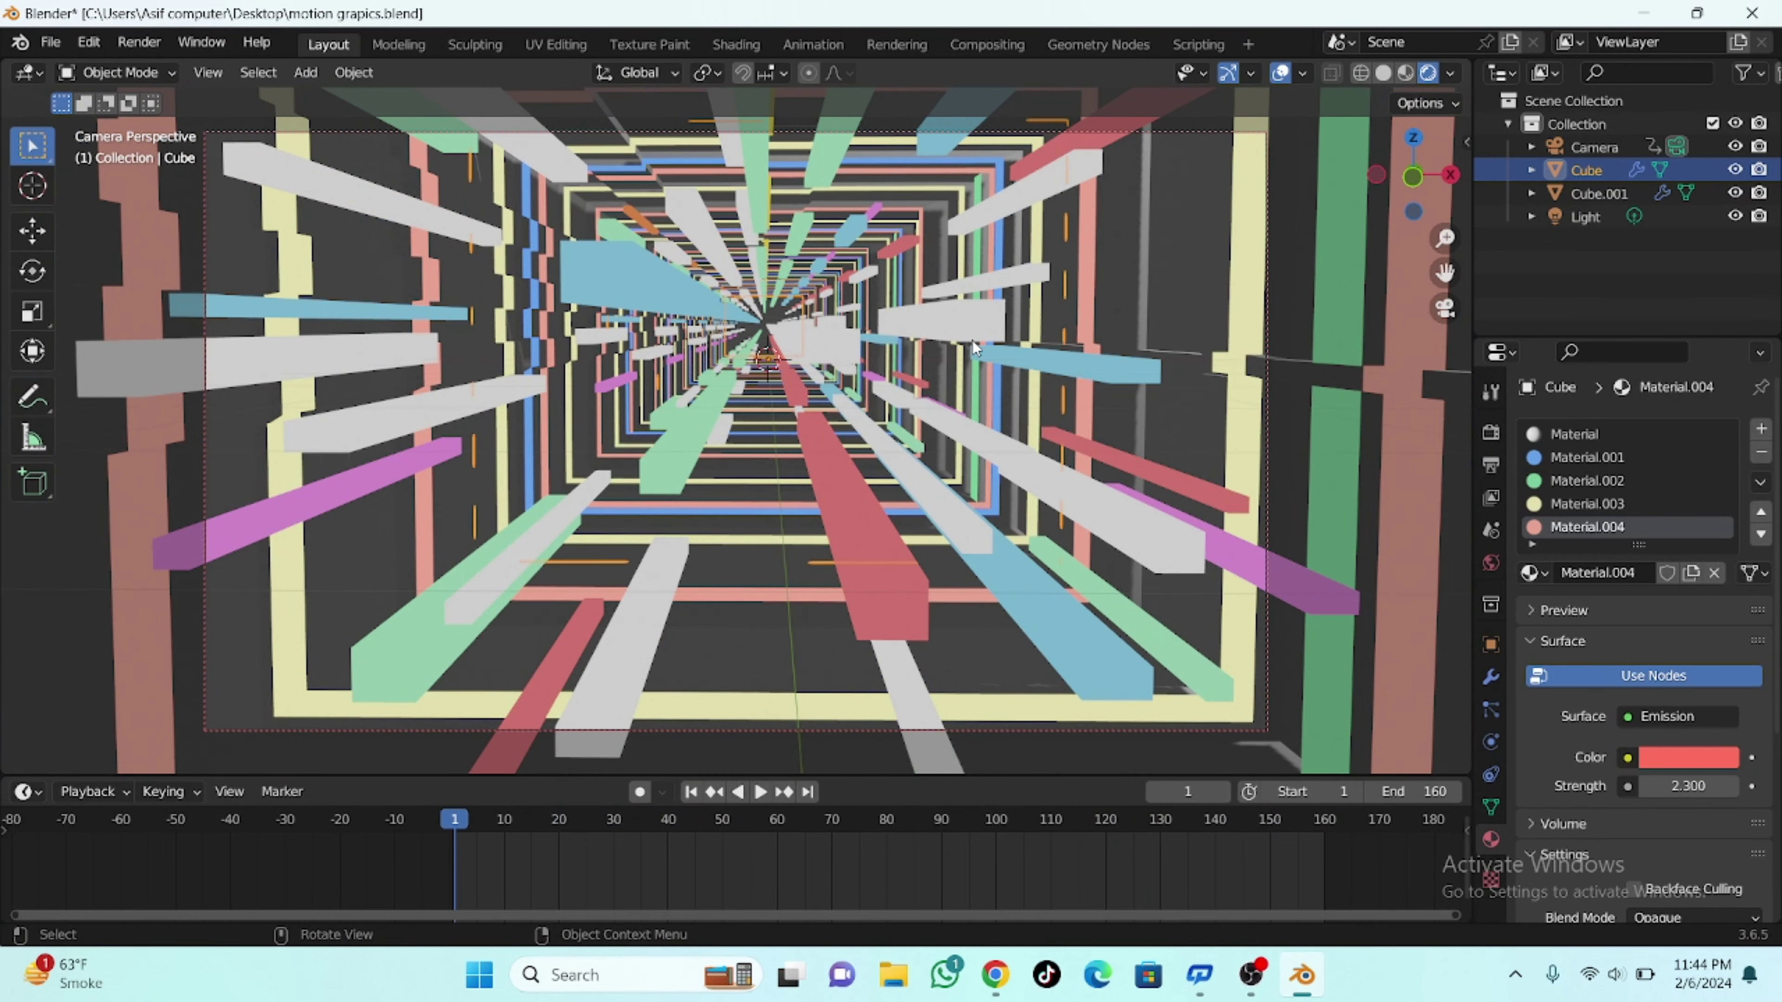
Step: Enable Bloom, Ambient Occlusion and Screen Space Reflections, and expand the Shadows settings
left_click(1492, 432)
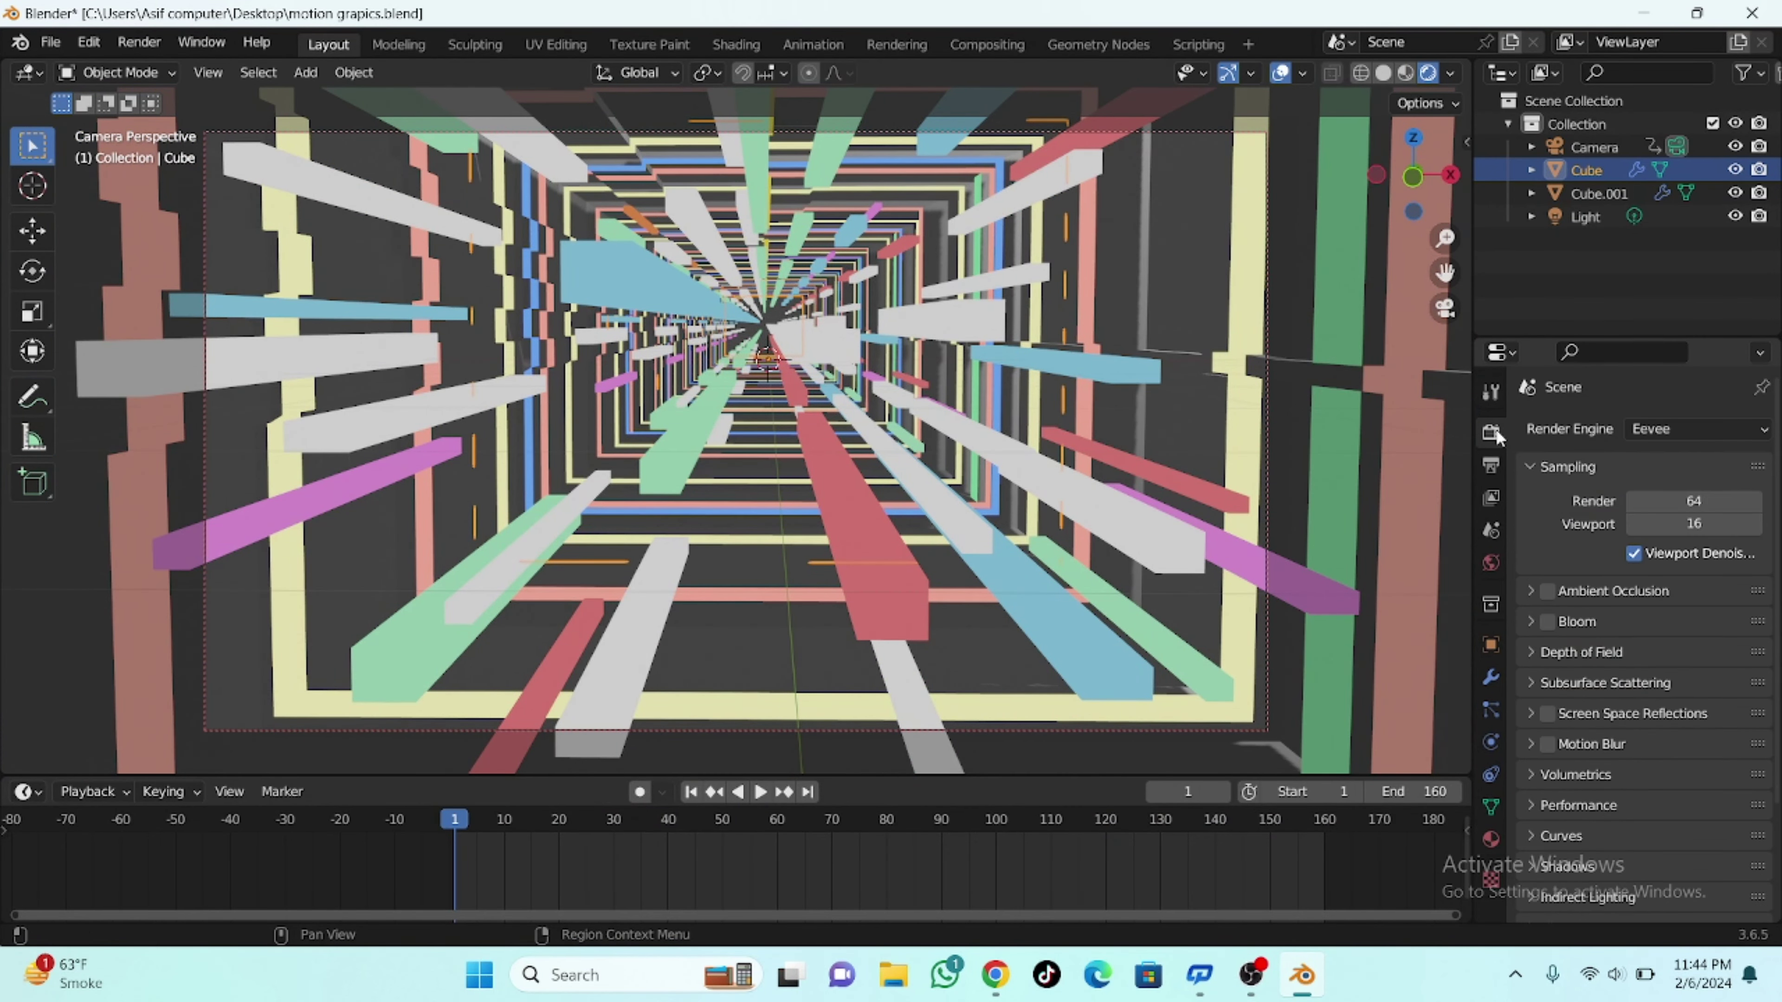
left_click(1548, 621)
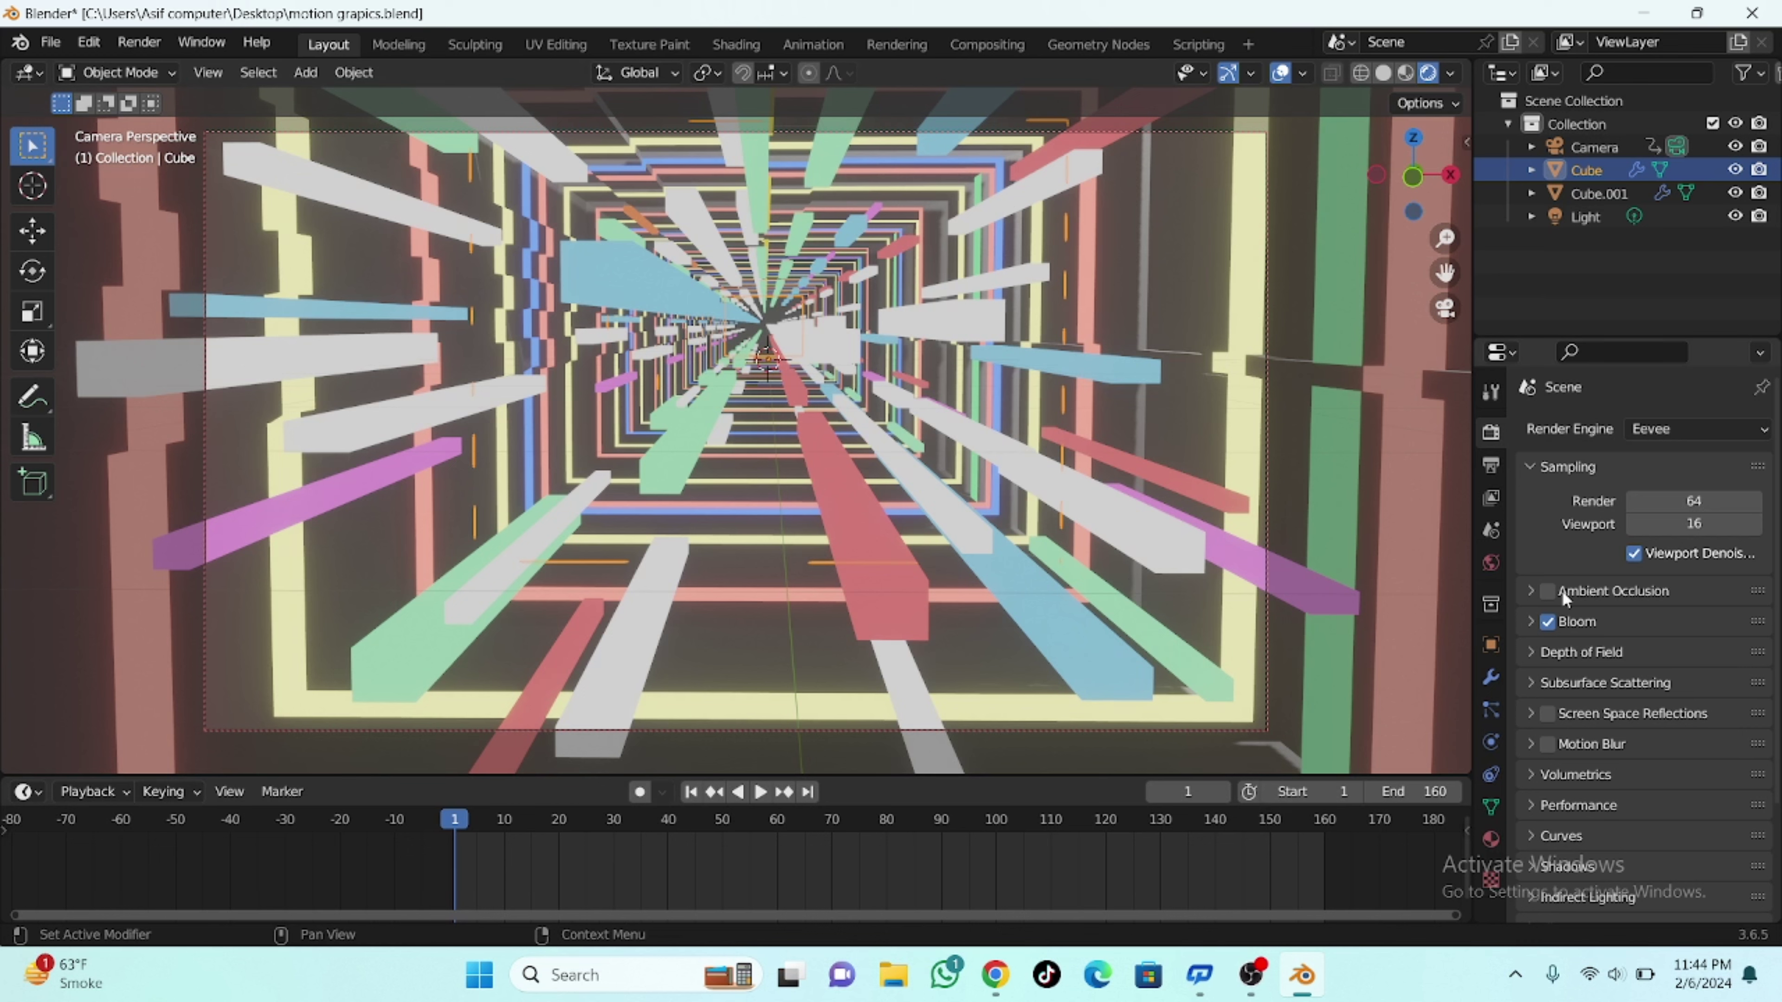
left_click(1549, 591)
left_click(1549, 715)
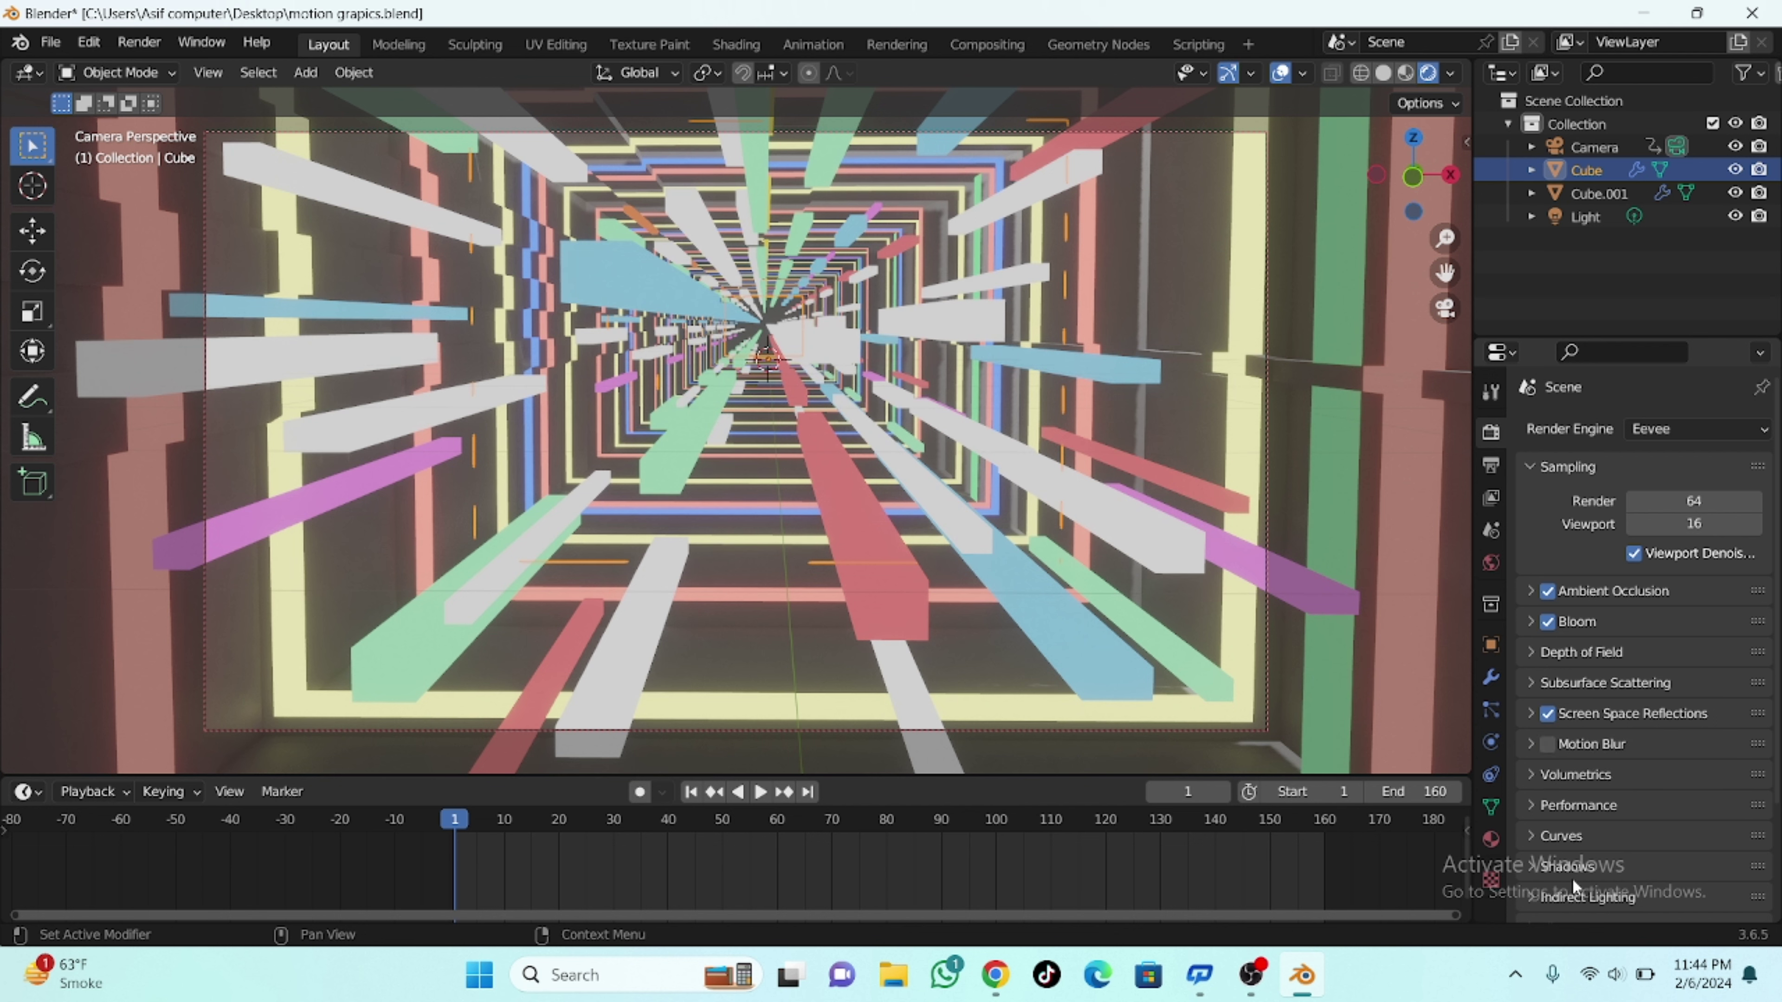
scroll(1579, 842, "down", 5)
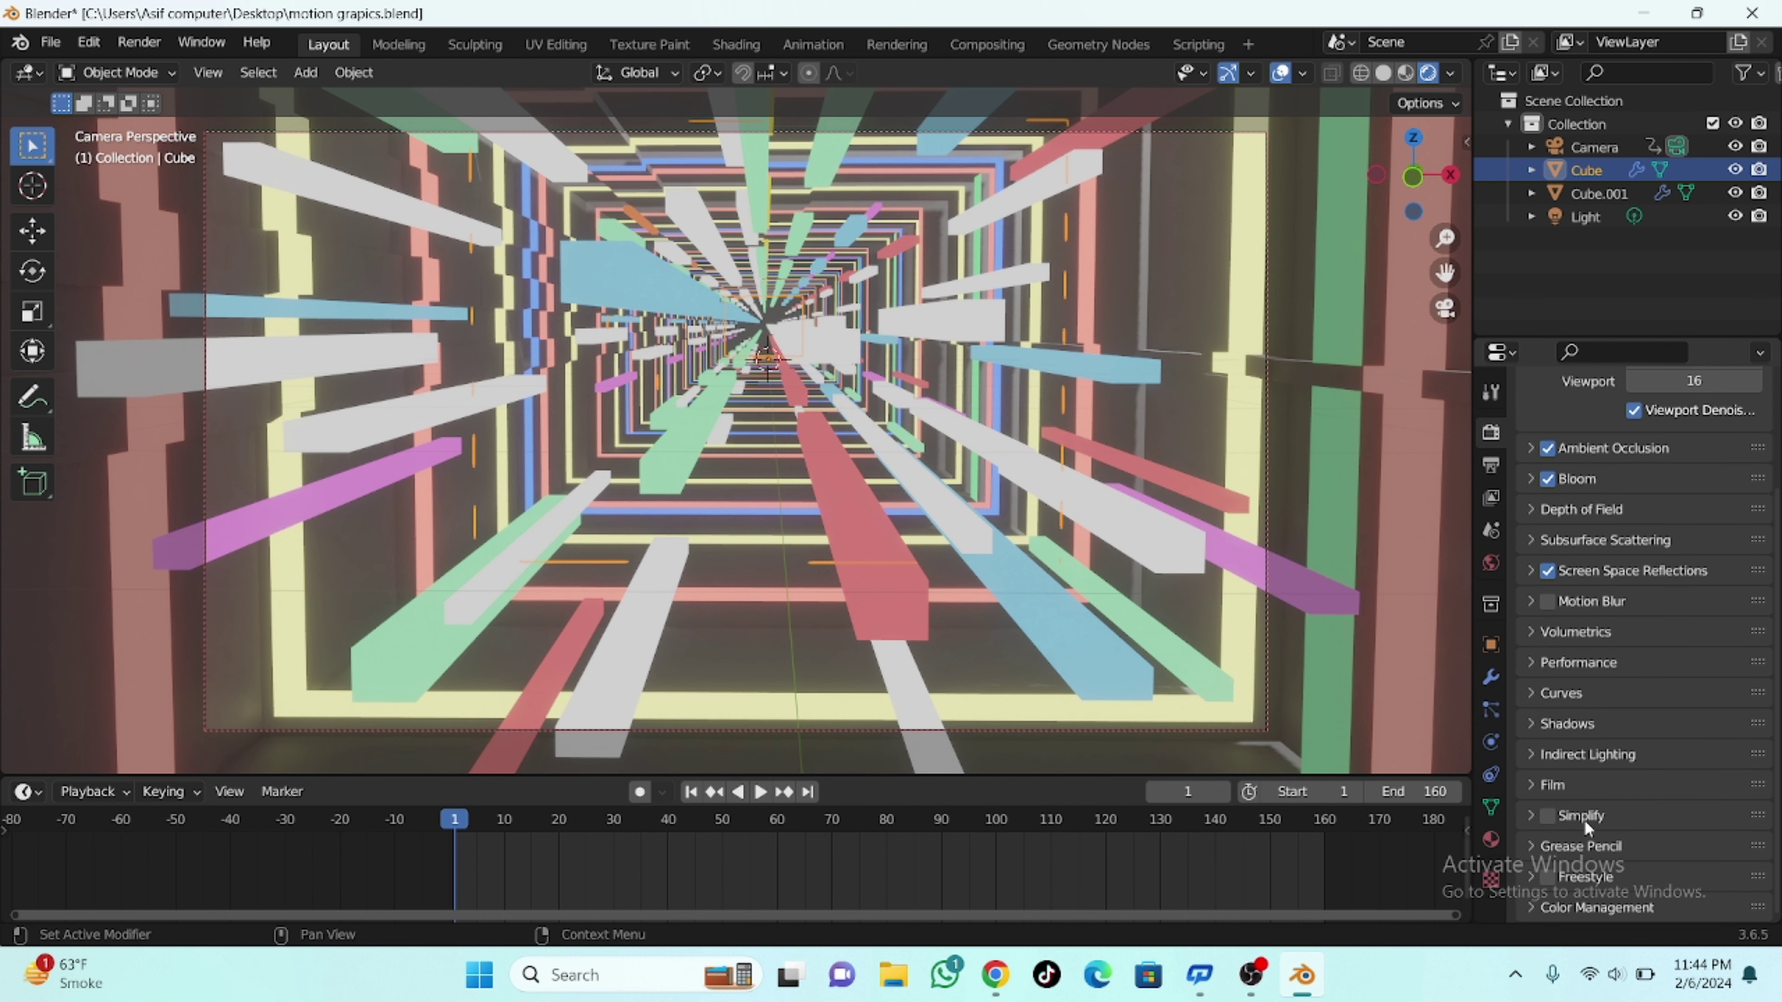
left_click(1540, 724)
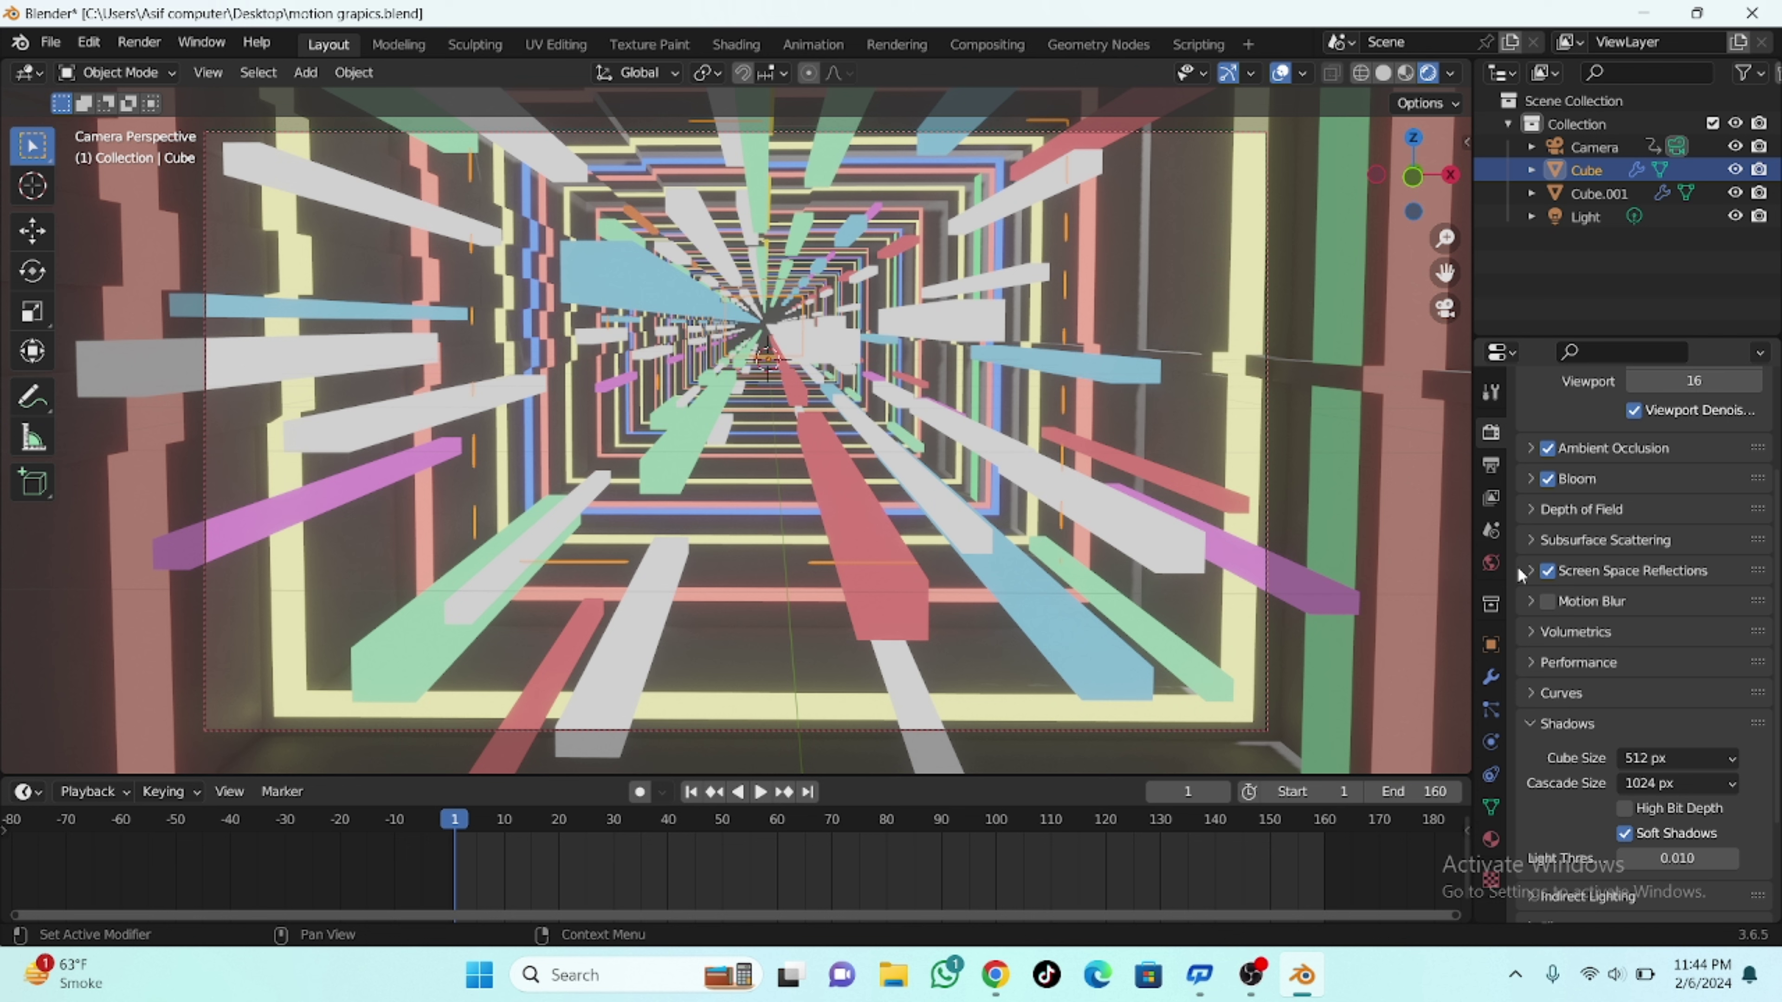
Step: Select the default Light object, cancelling an accidental rotation
left_click(1593, 218)
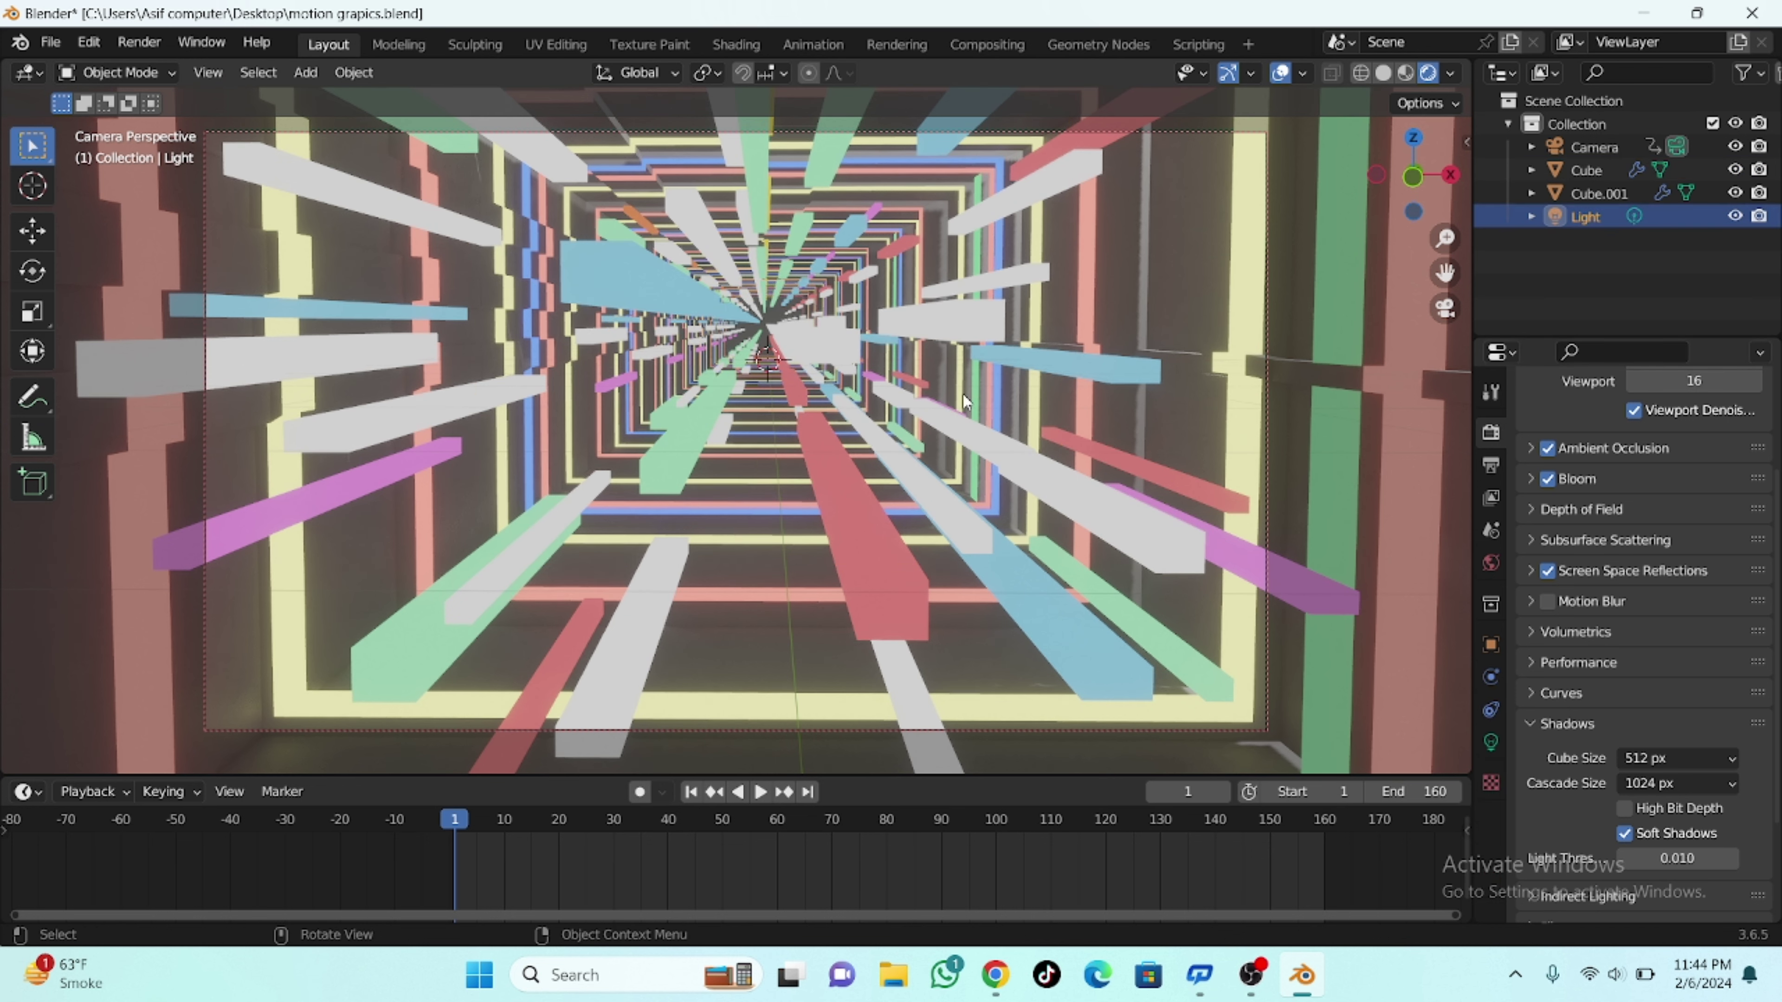
key("r")
key("r")
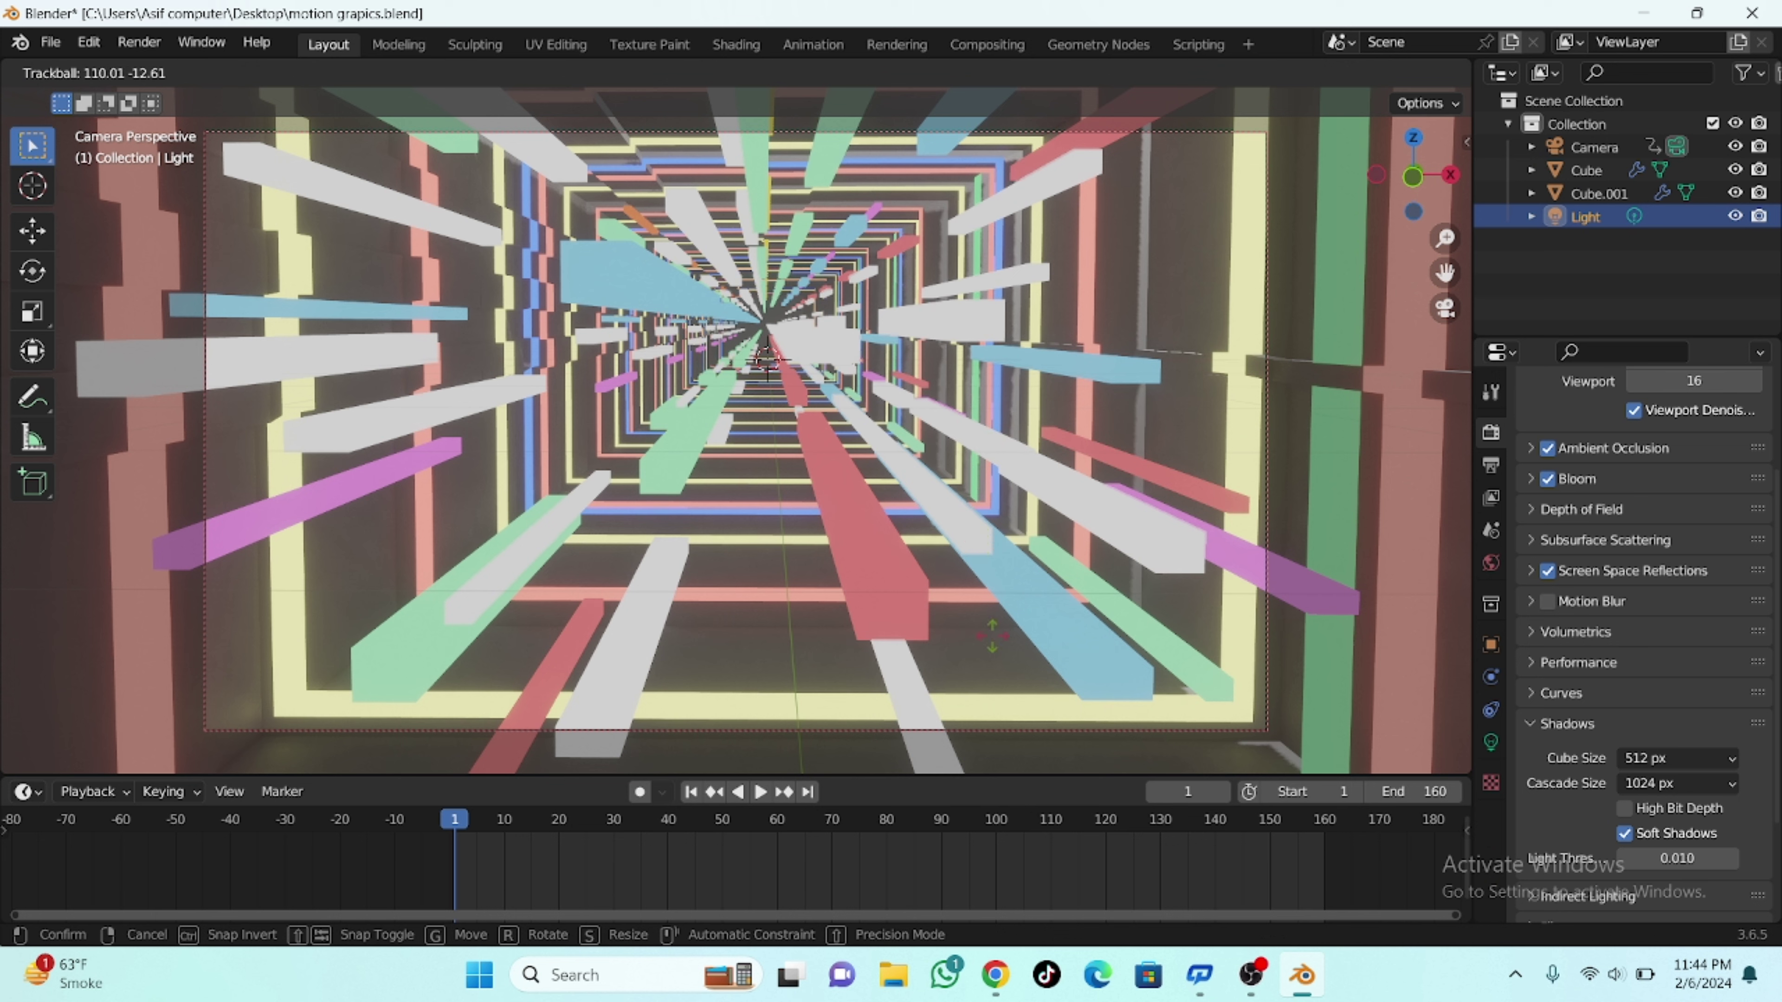
left_click(1053, 570)
Step: Delete the default light and add an Area light
key("x")
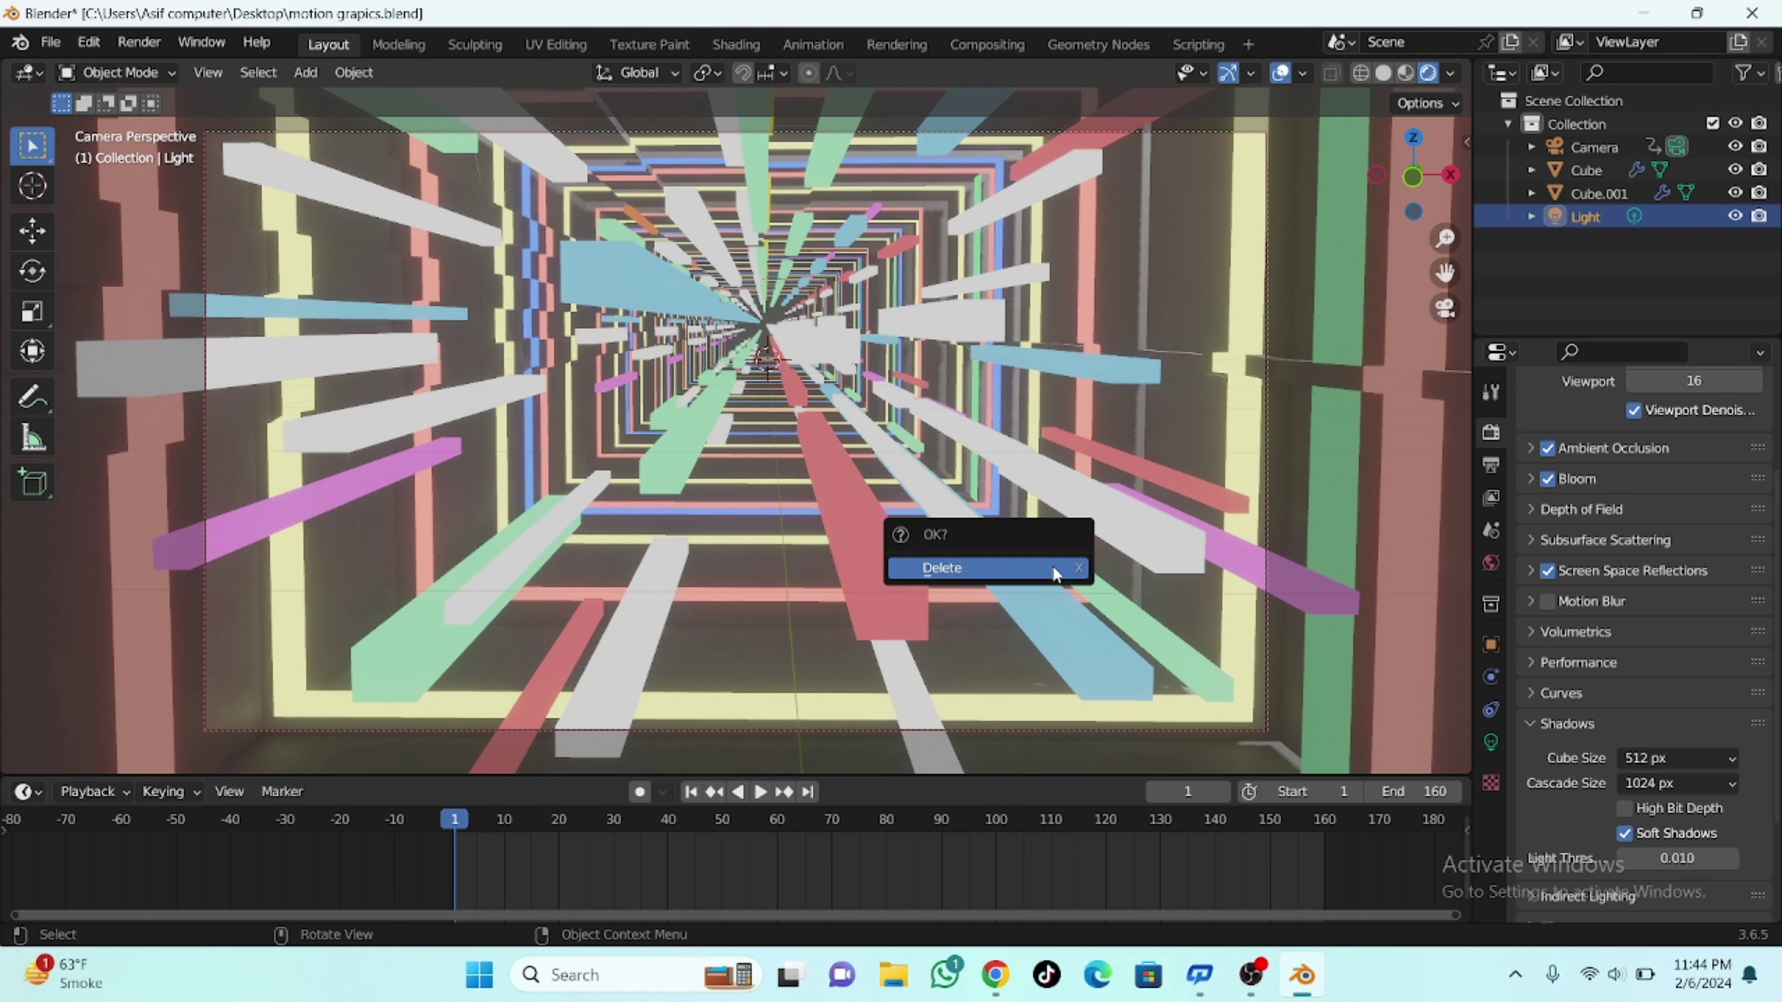
left_click(1052, 566)
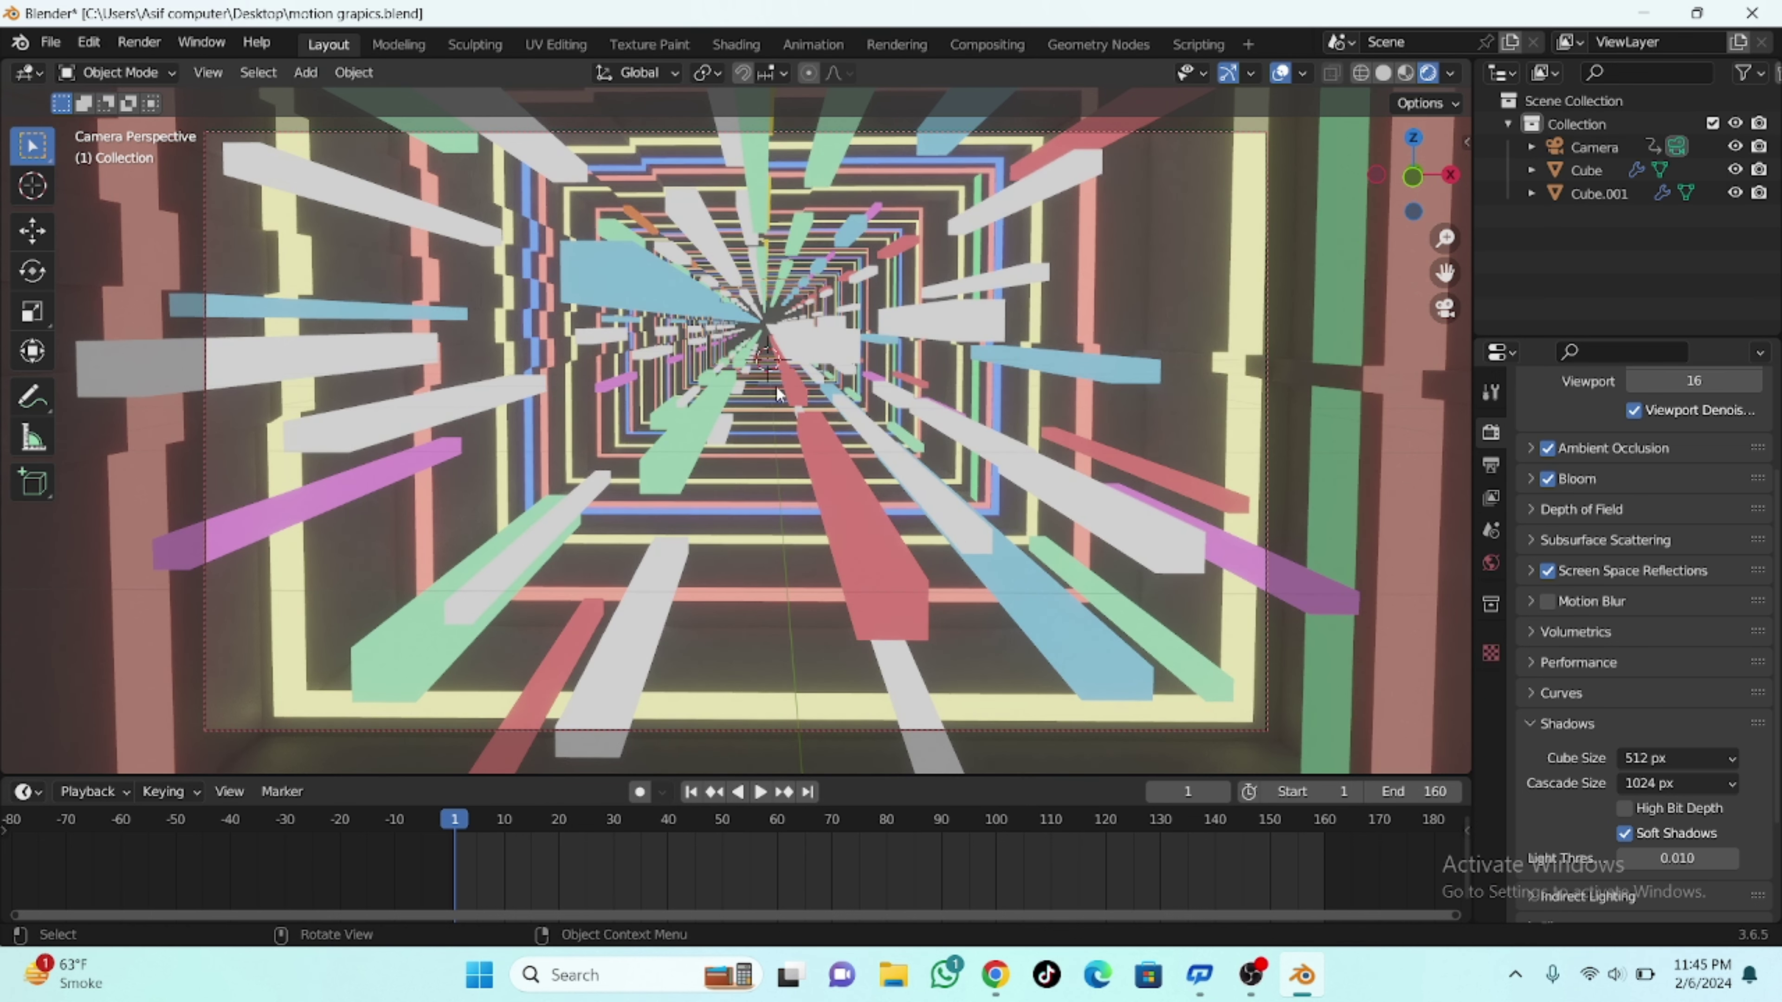
key("shift+a")
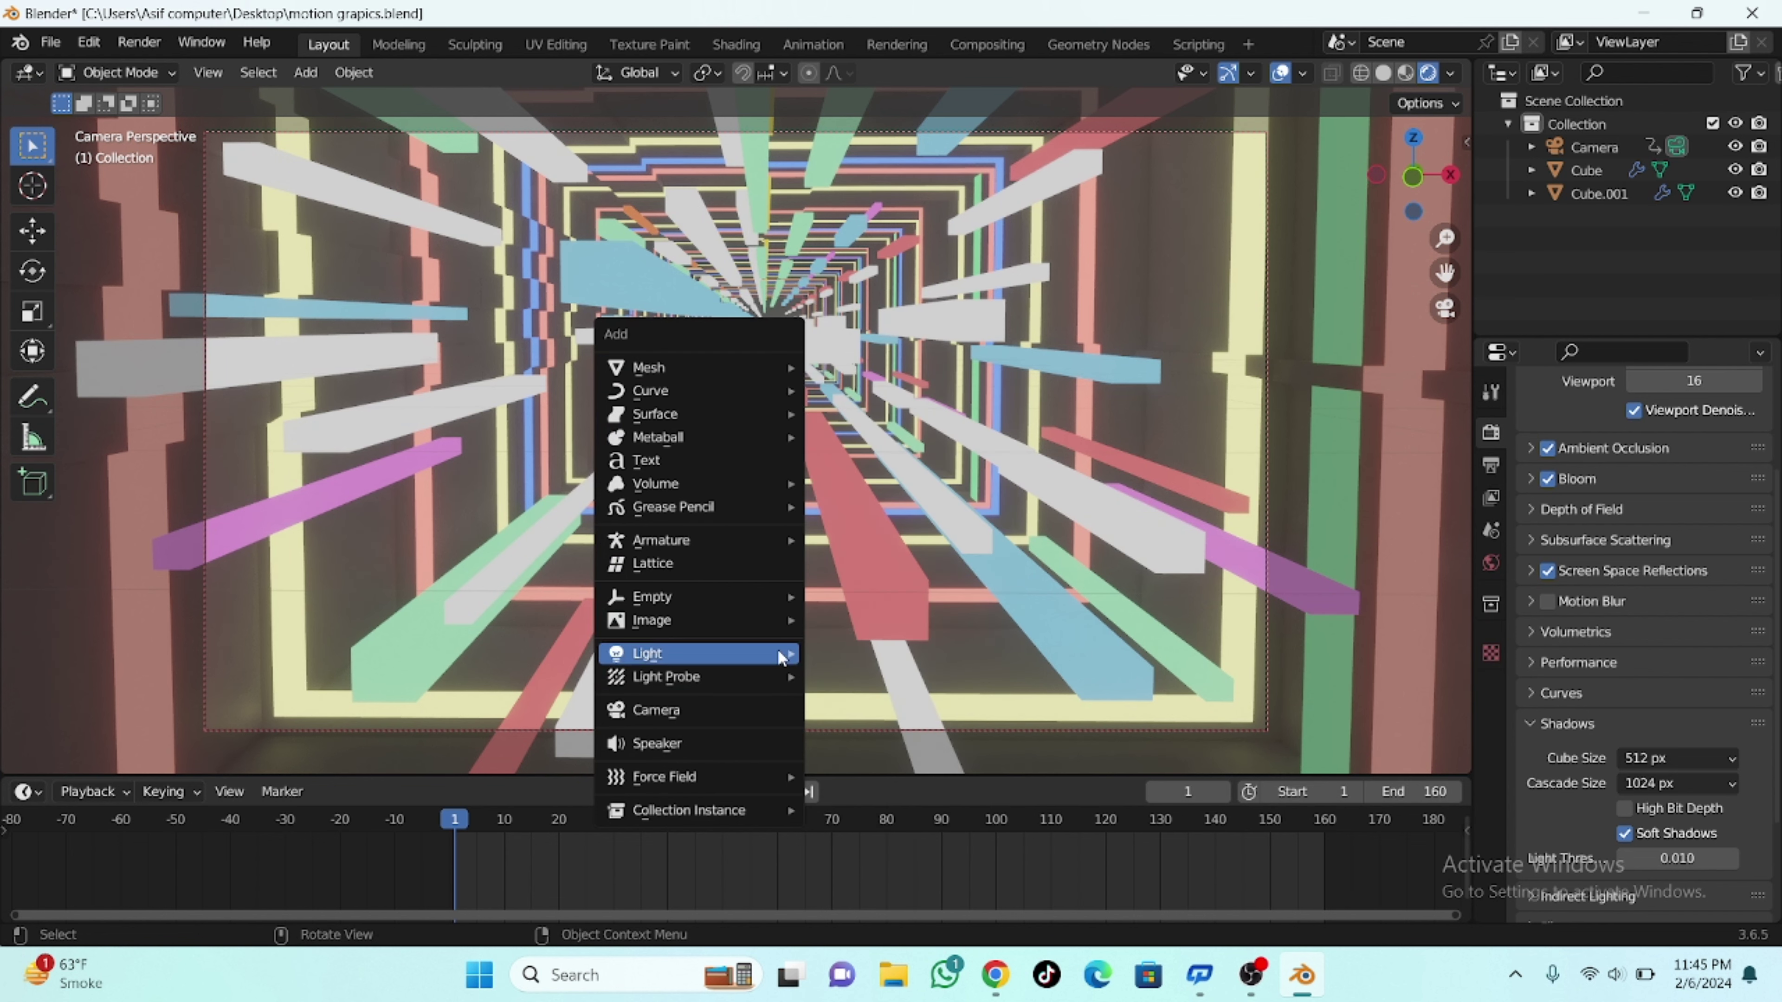
mouse_move(647, 653)
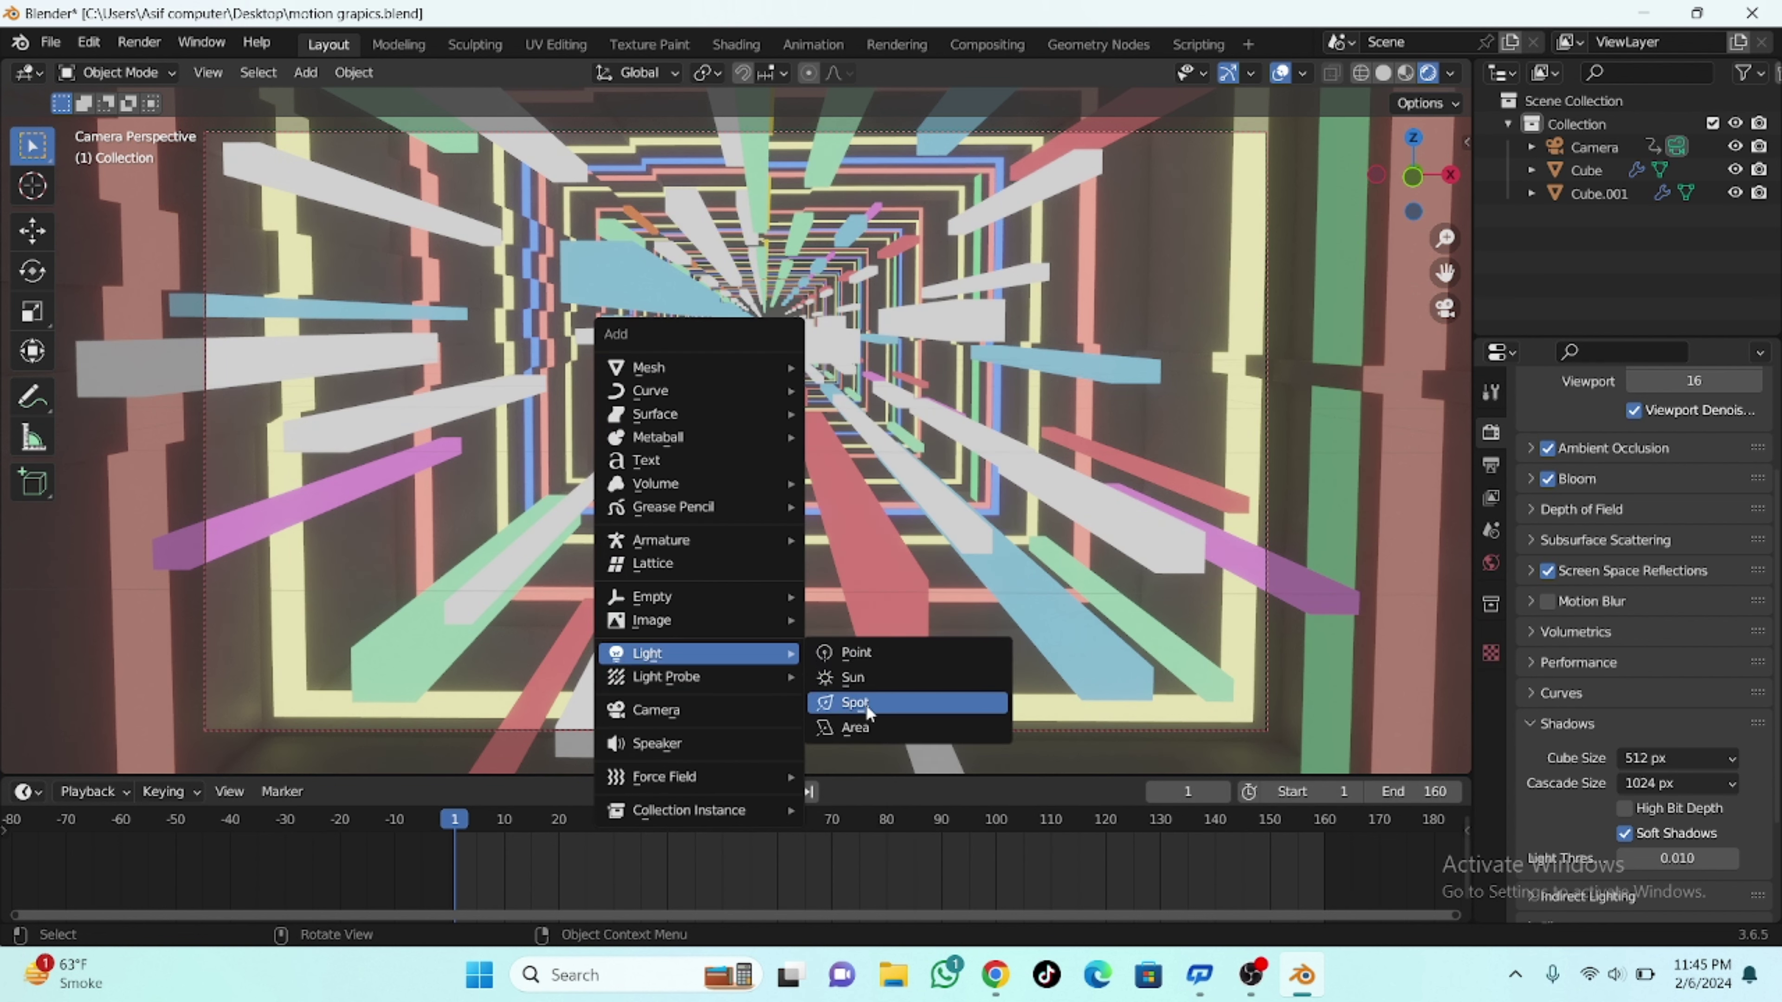
left_click(869, 730)
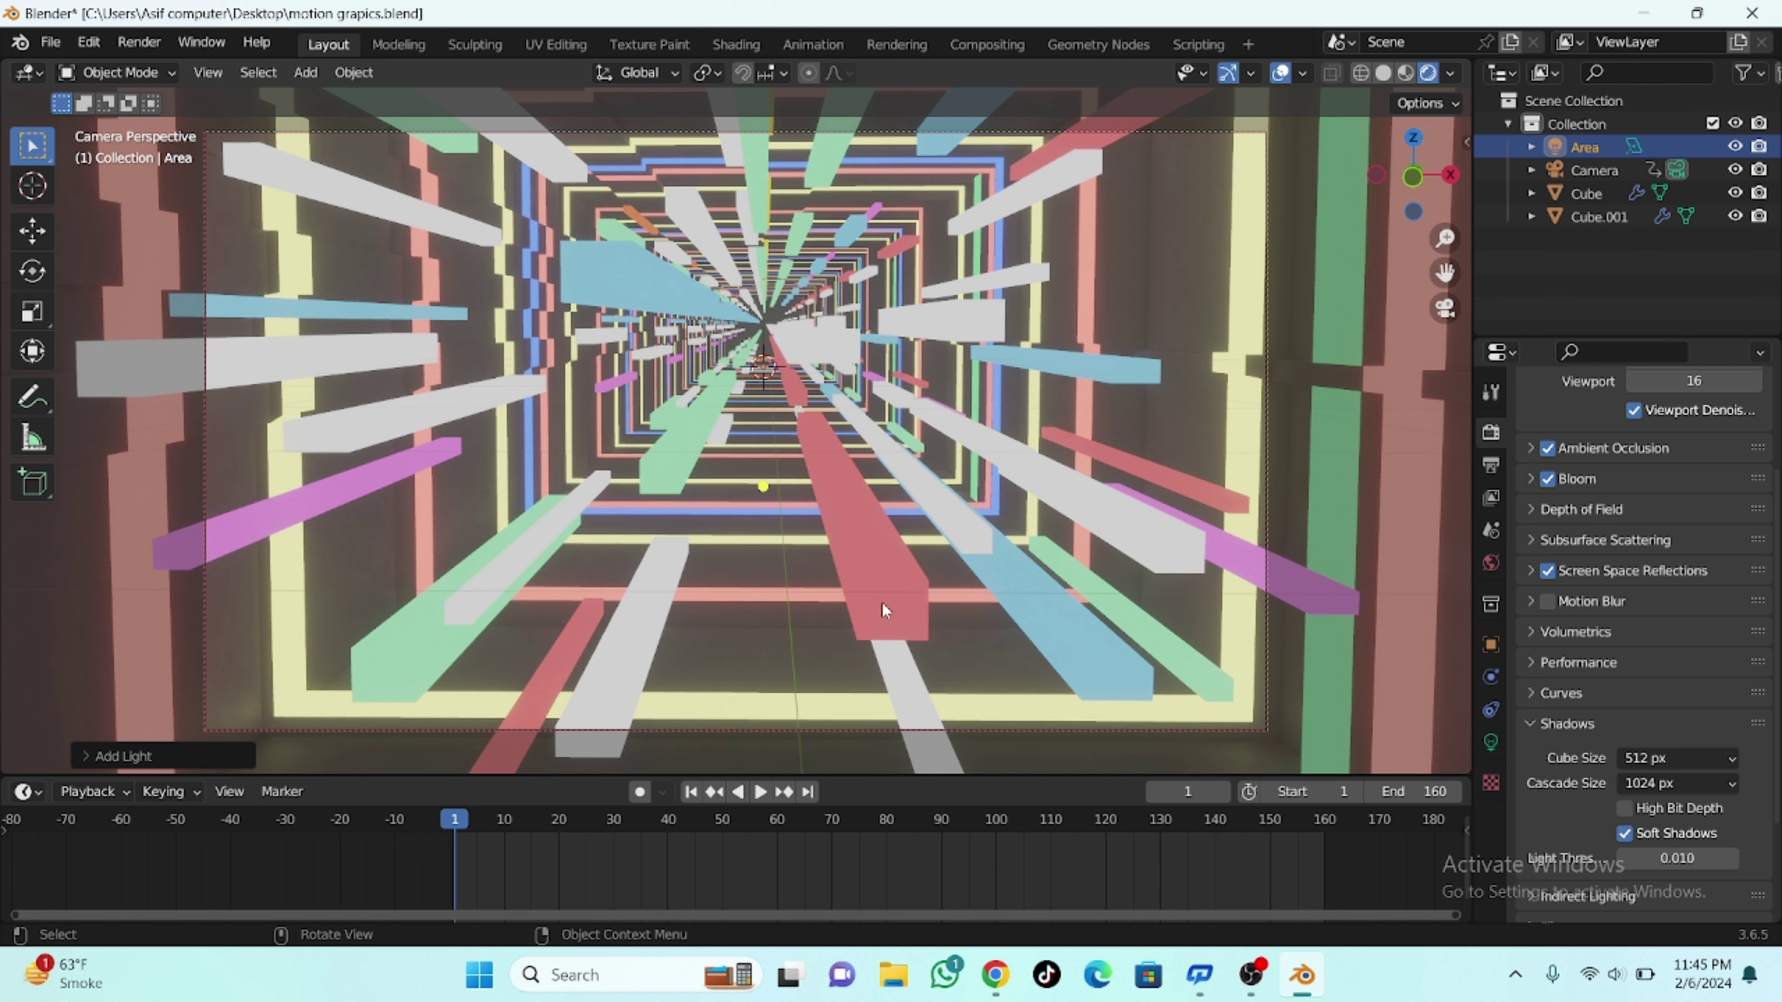
Step: In wireframe top view, move the area light along Y toward the camera end of the tunnel
key("KP_7")
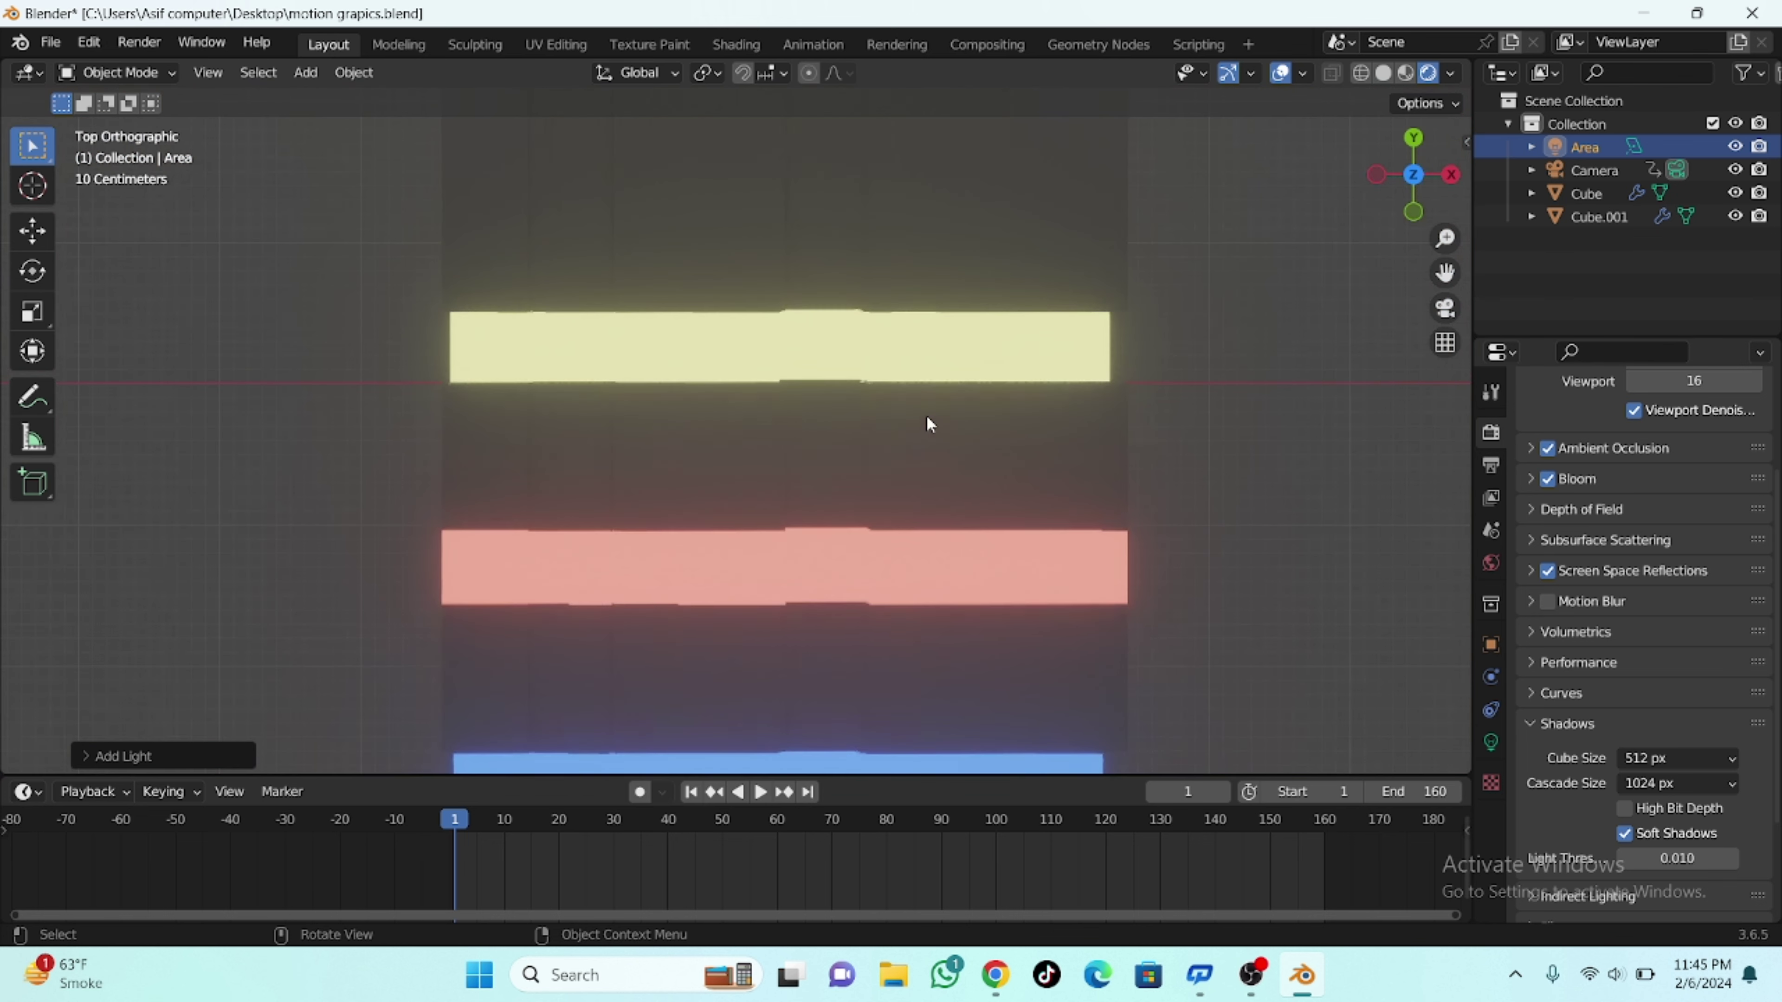
scroll(926, 415, "down", 3)
scroll(931, 384, "down", 3)
key("shift+z")
scroll(842, 444, "up", 2)
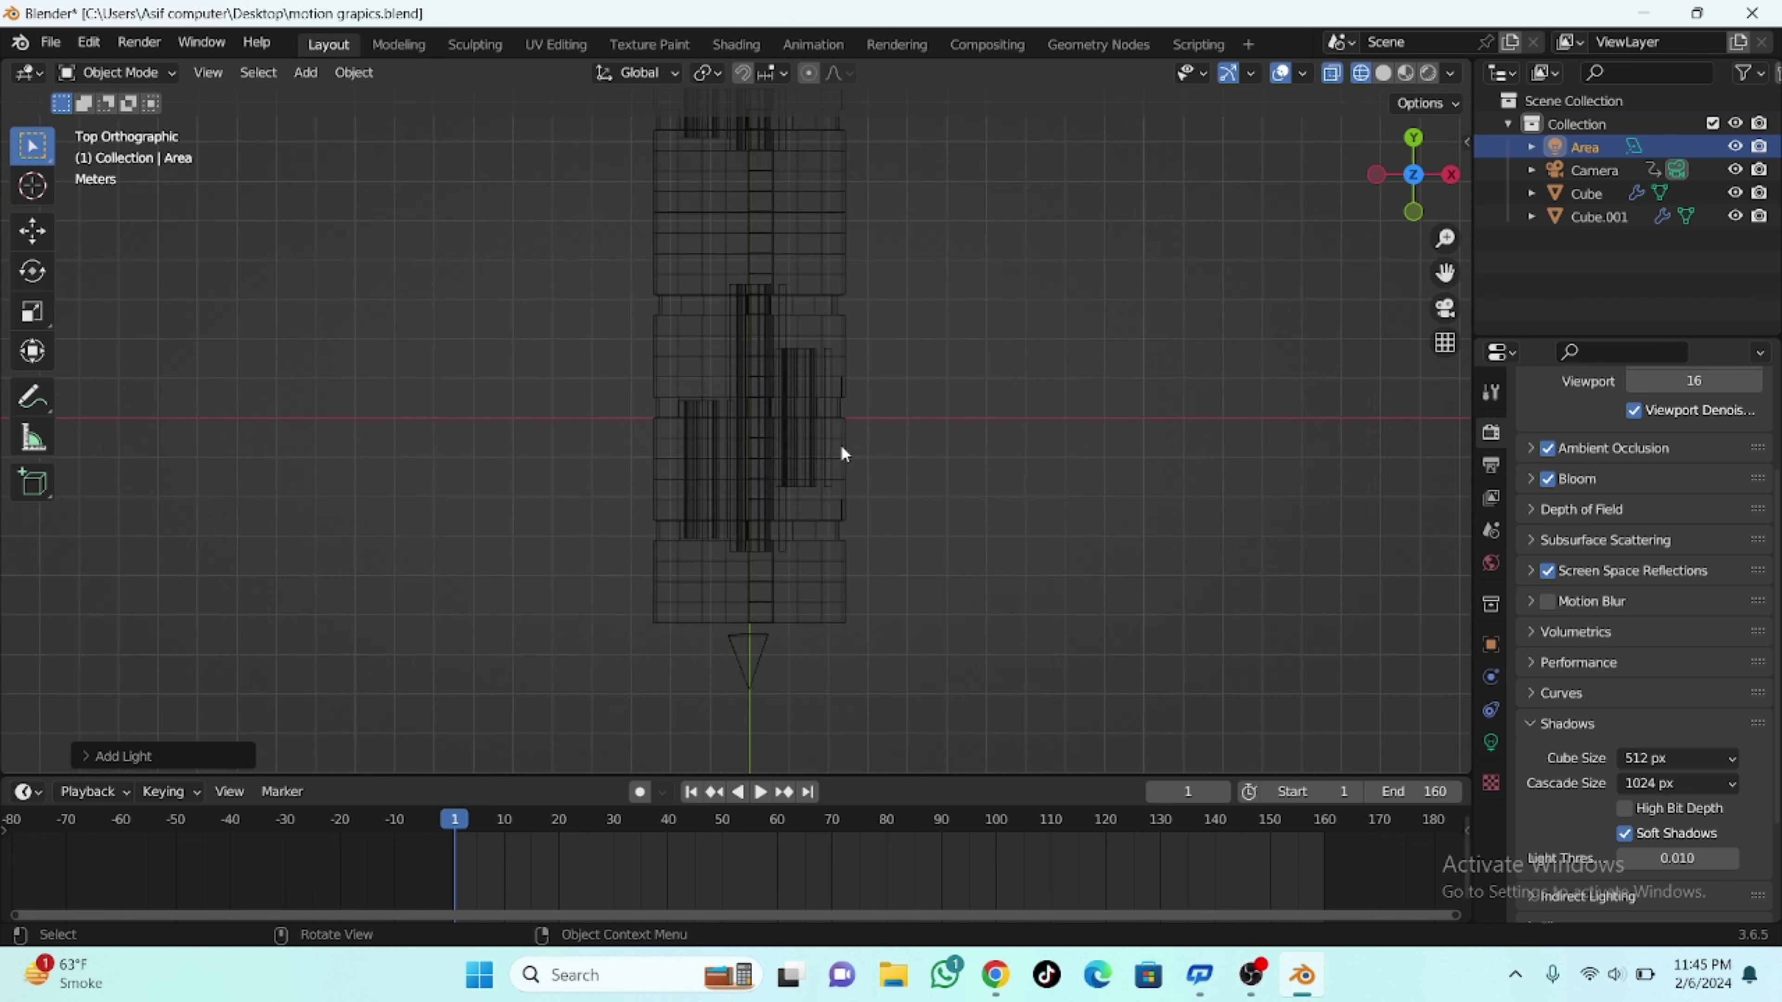
scroll(842, 444, "up", 2)
scroll(842, 443, "down", 4)
key("g")
key("y")
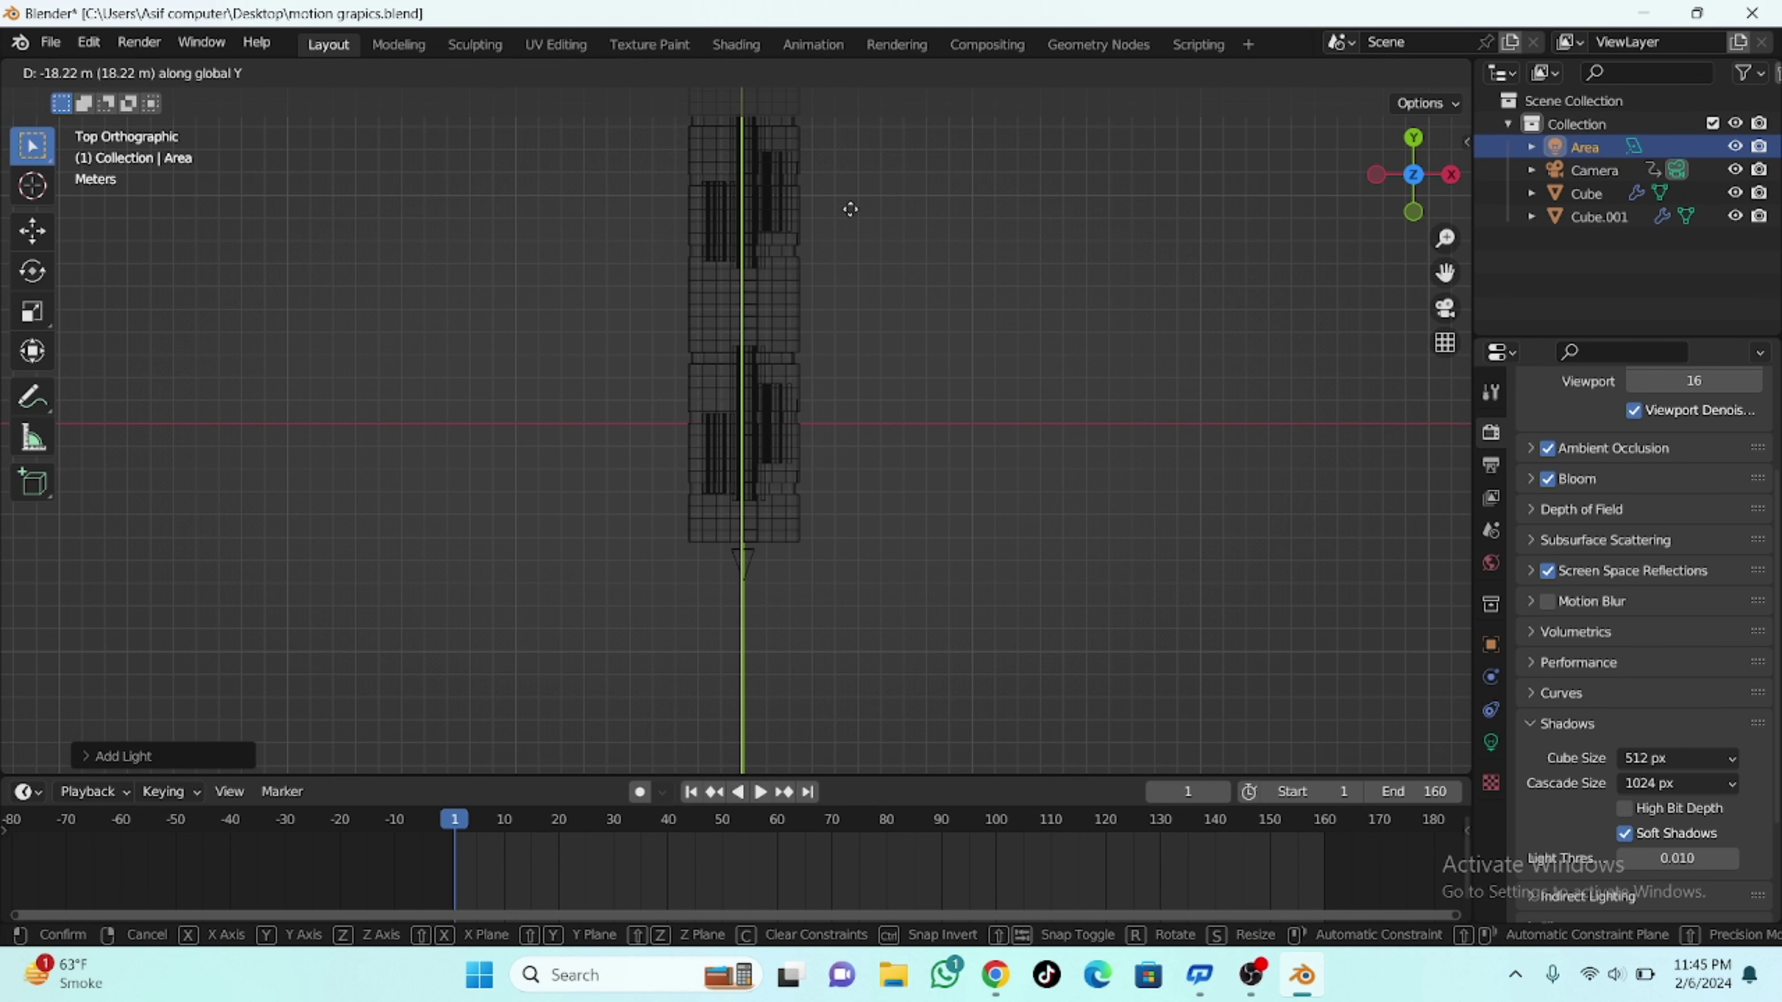
left_click(879, 477)
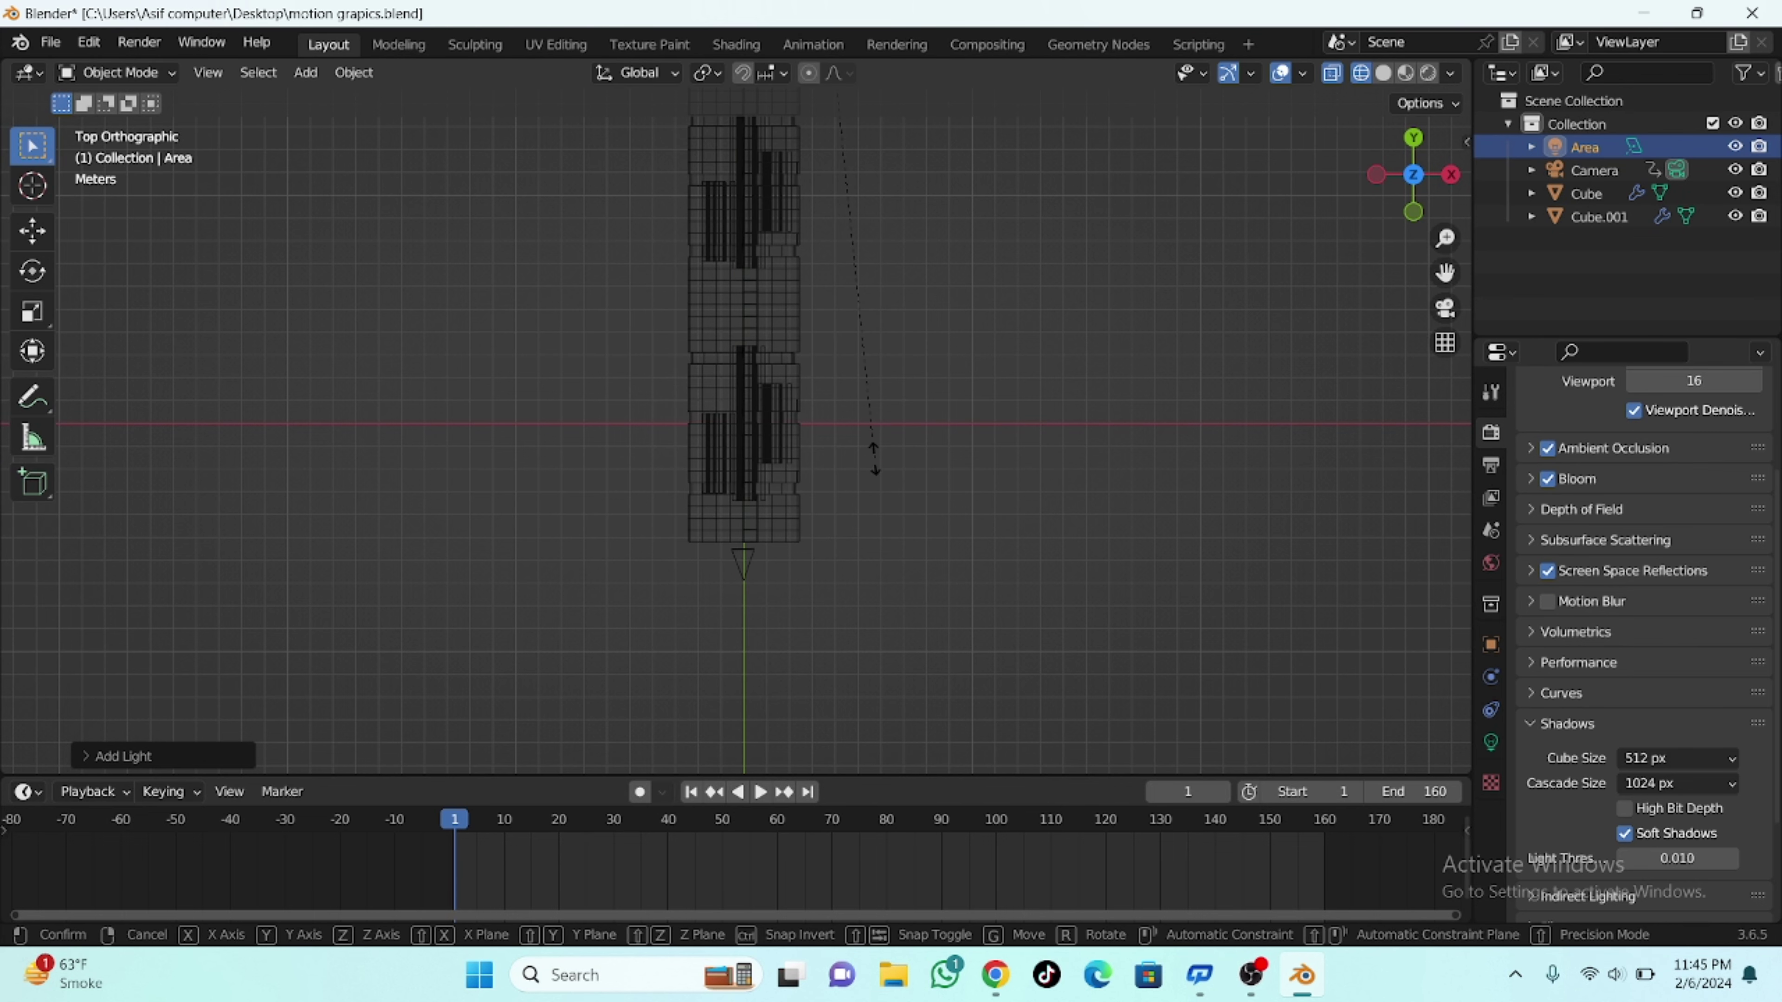
scroll(886, 421, "down", 3)
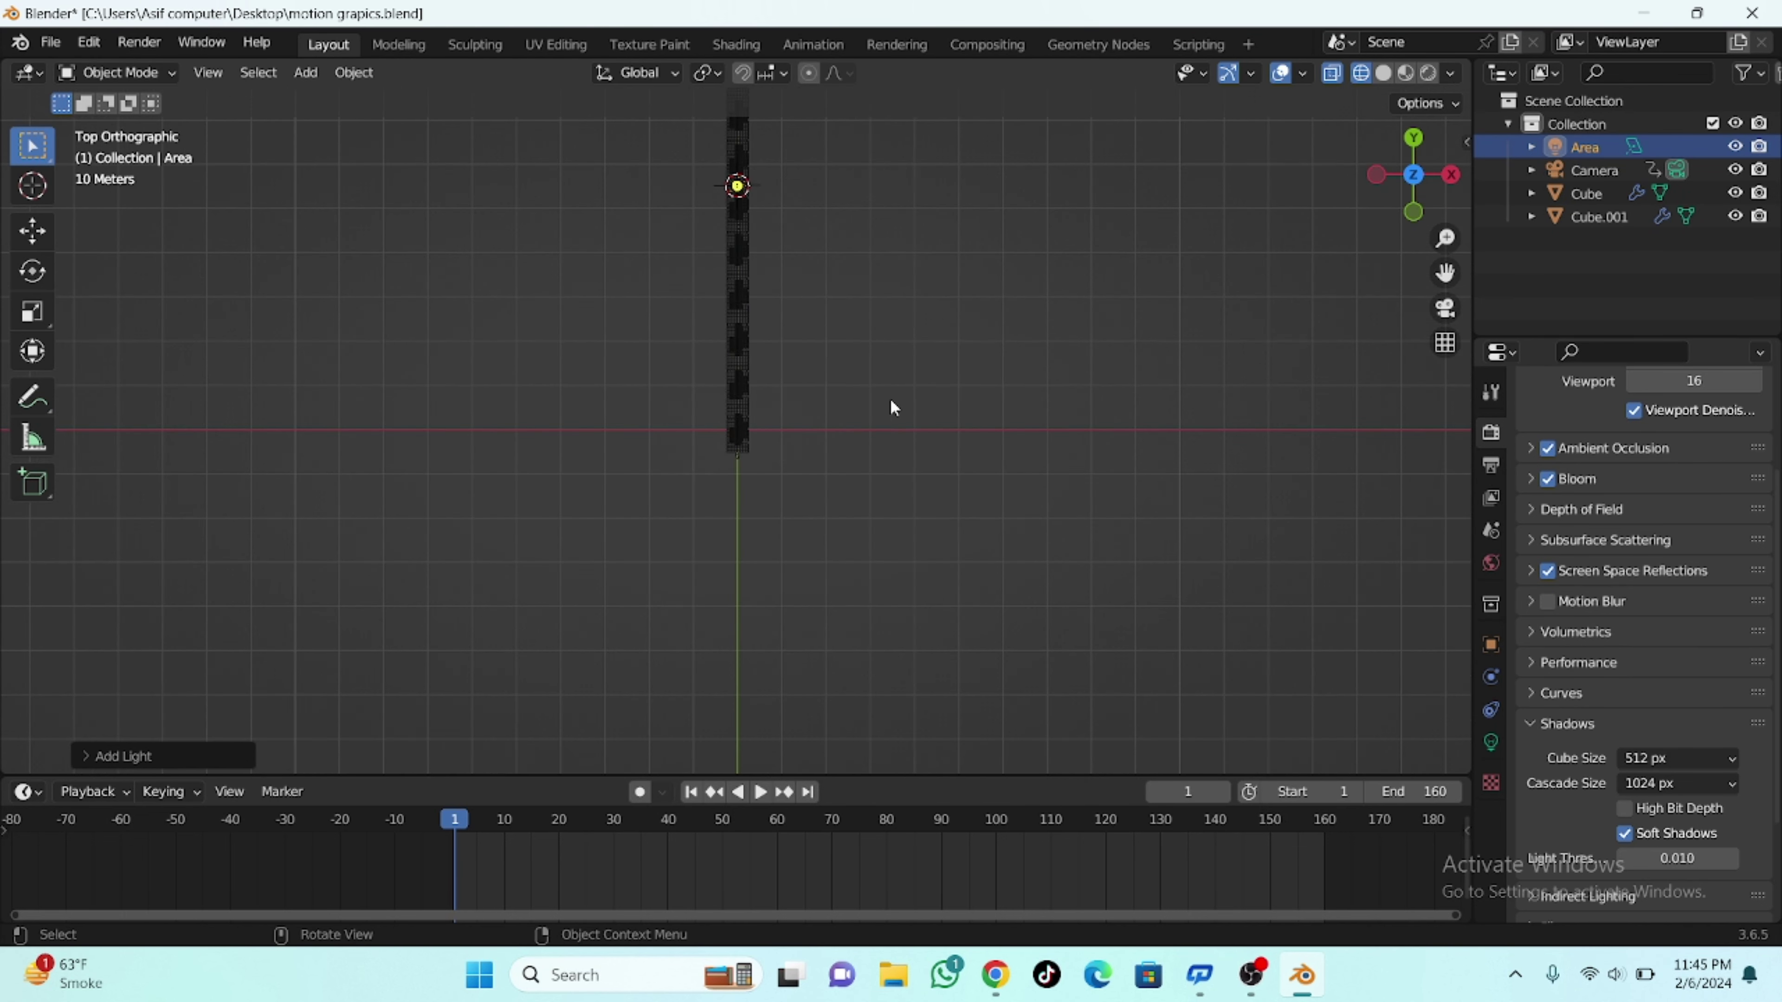
key("g")
key("y")
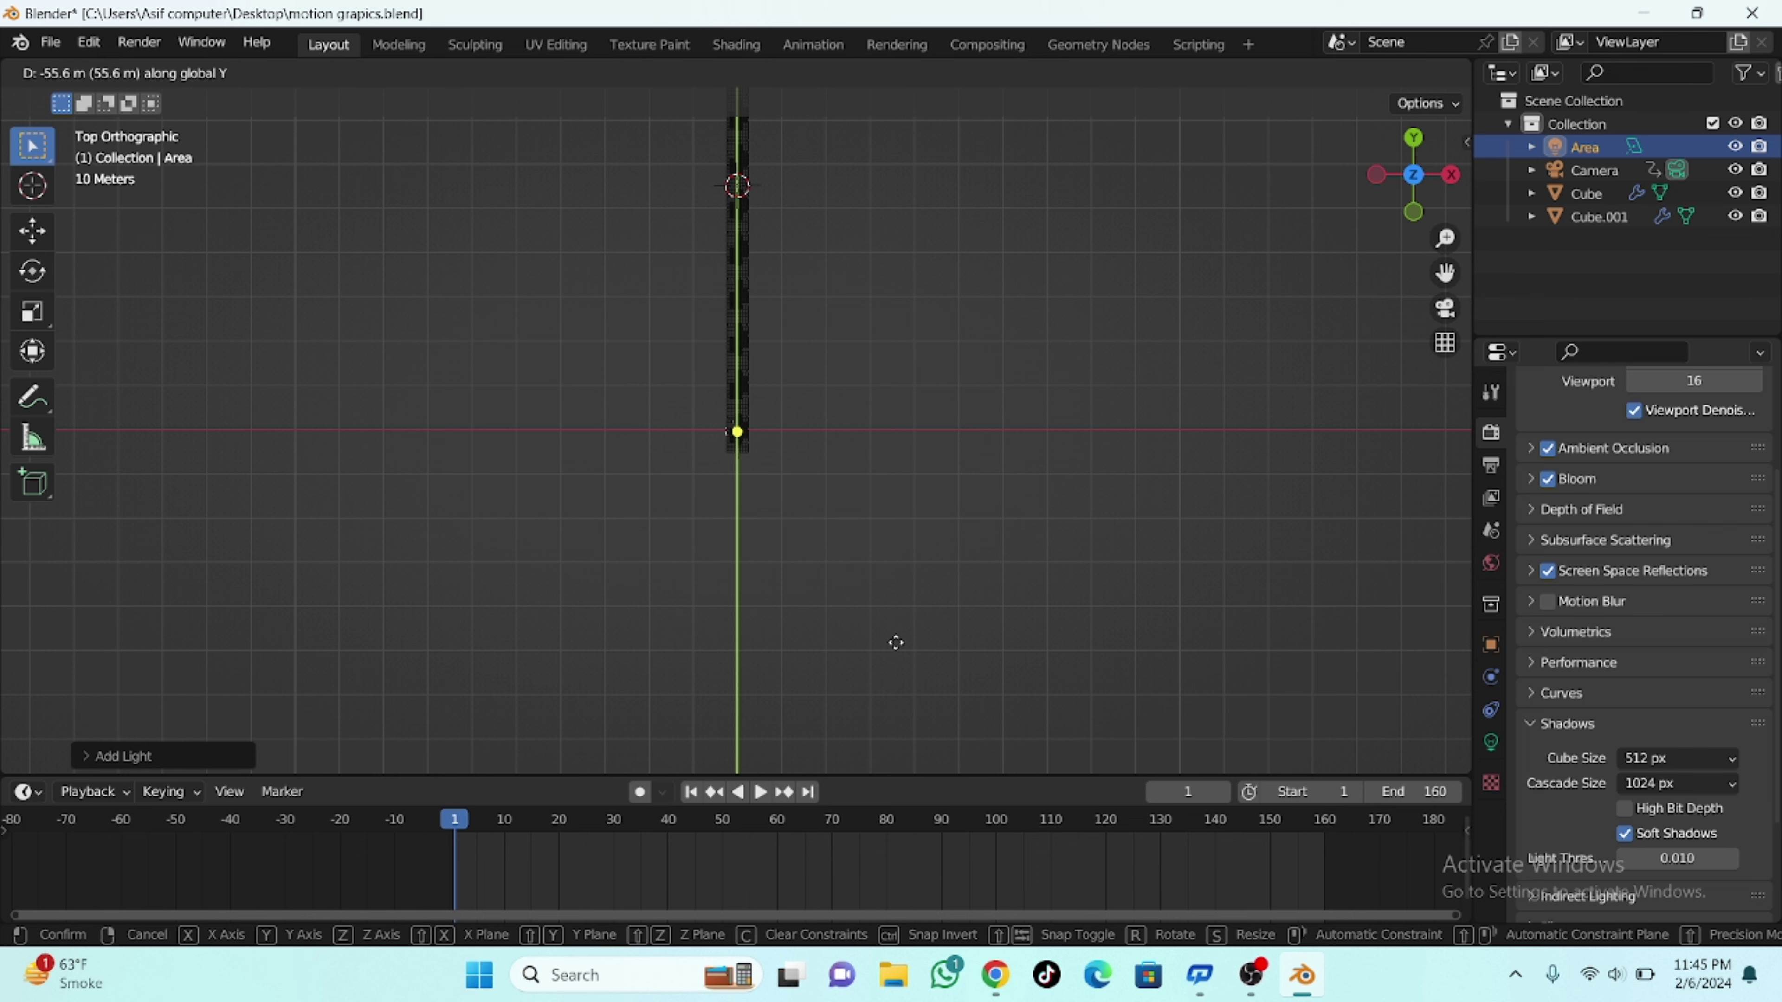
left_click(897, 643)
Step: In rendered camera view, adjust the light along Y and raise it along Z
key("KP_0")
key("z")
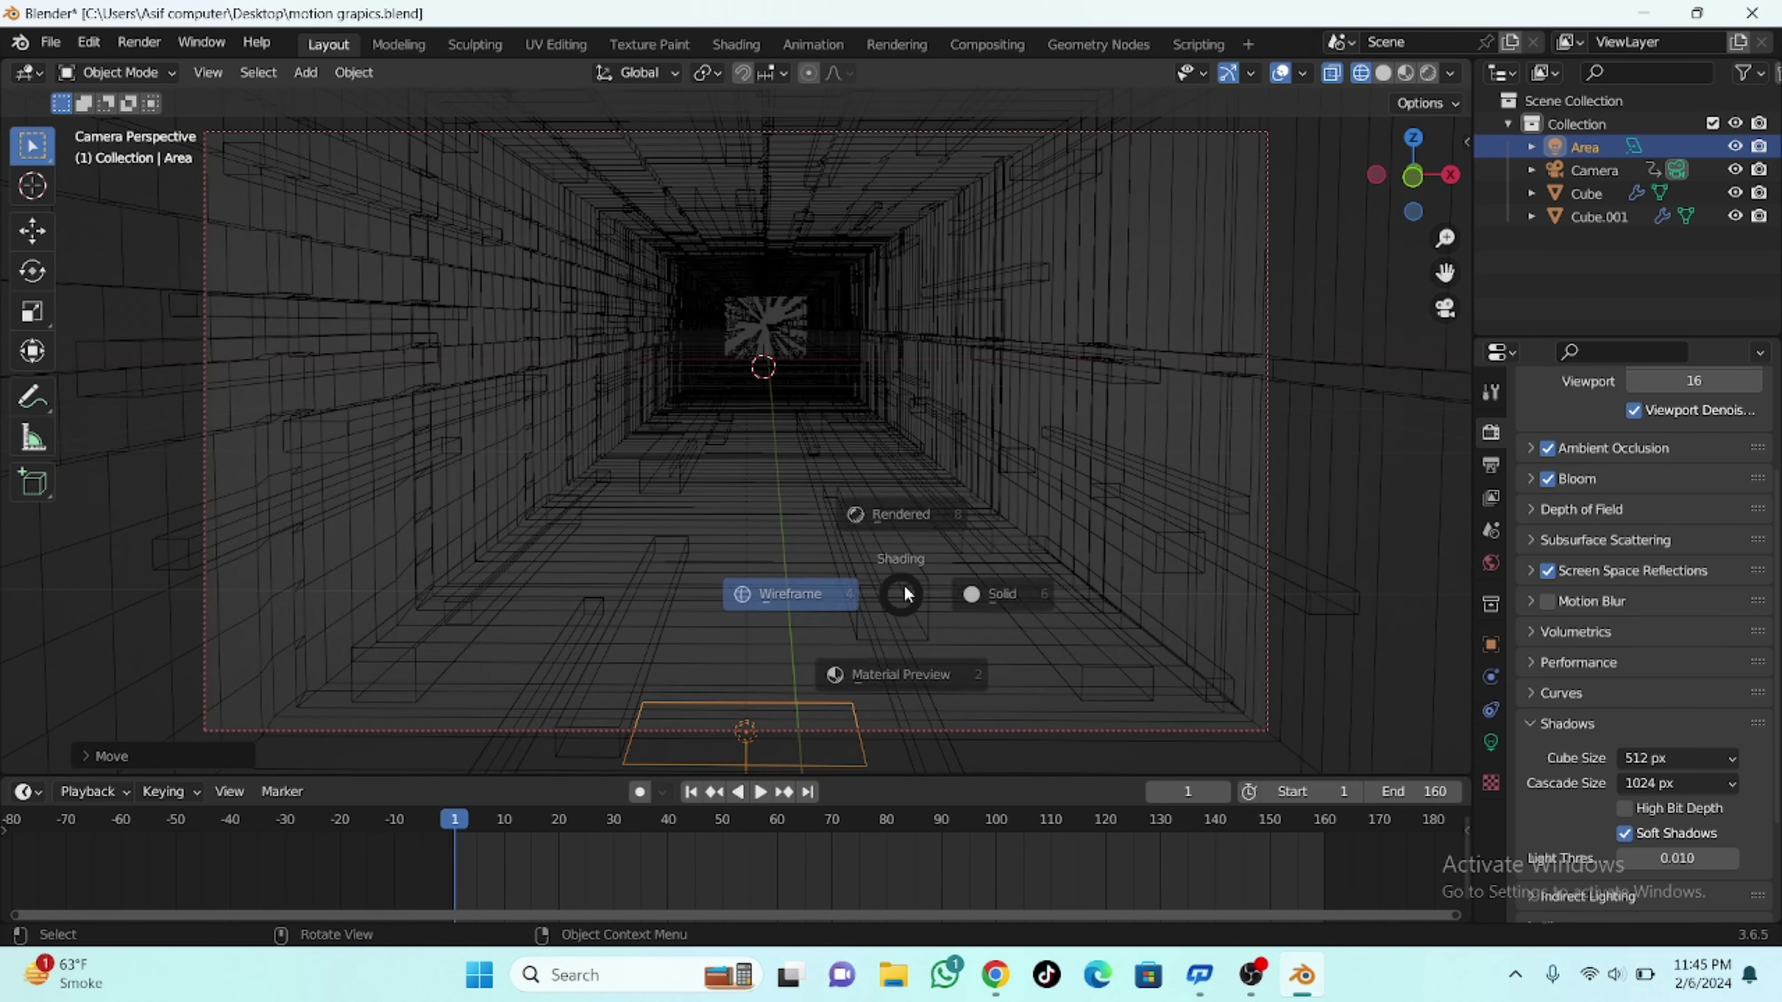
left_click(980, 397)
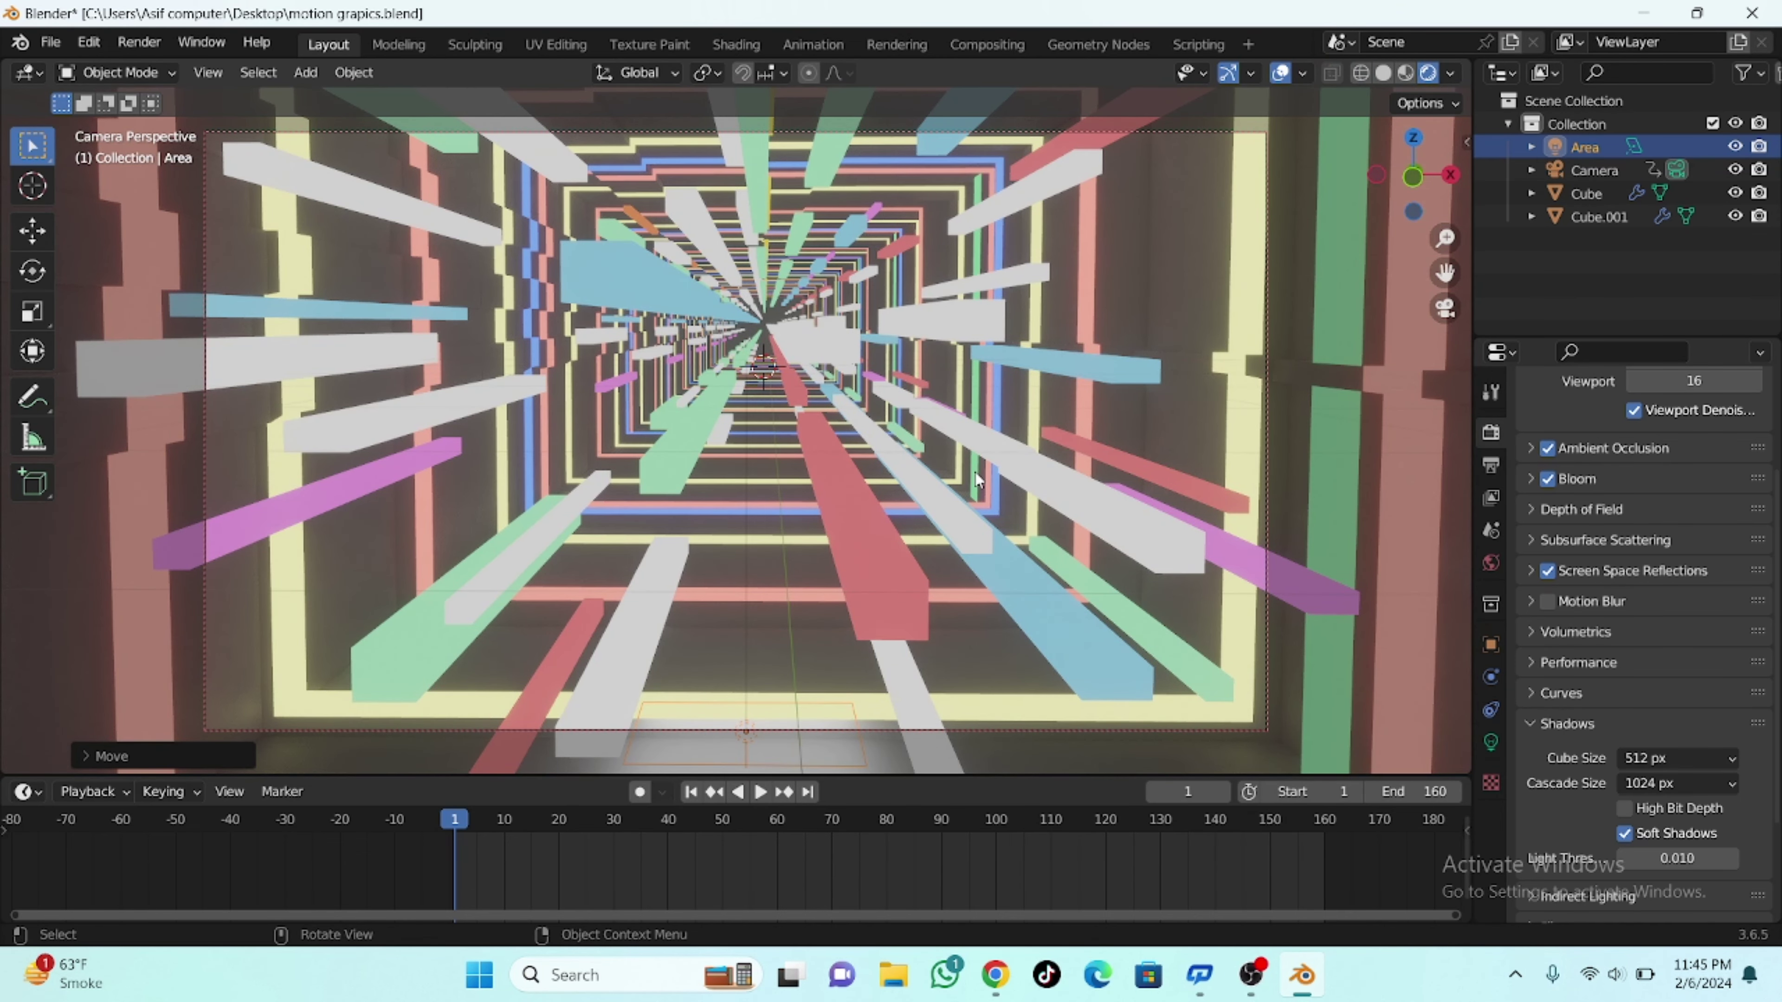
key("g")
key("y")
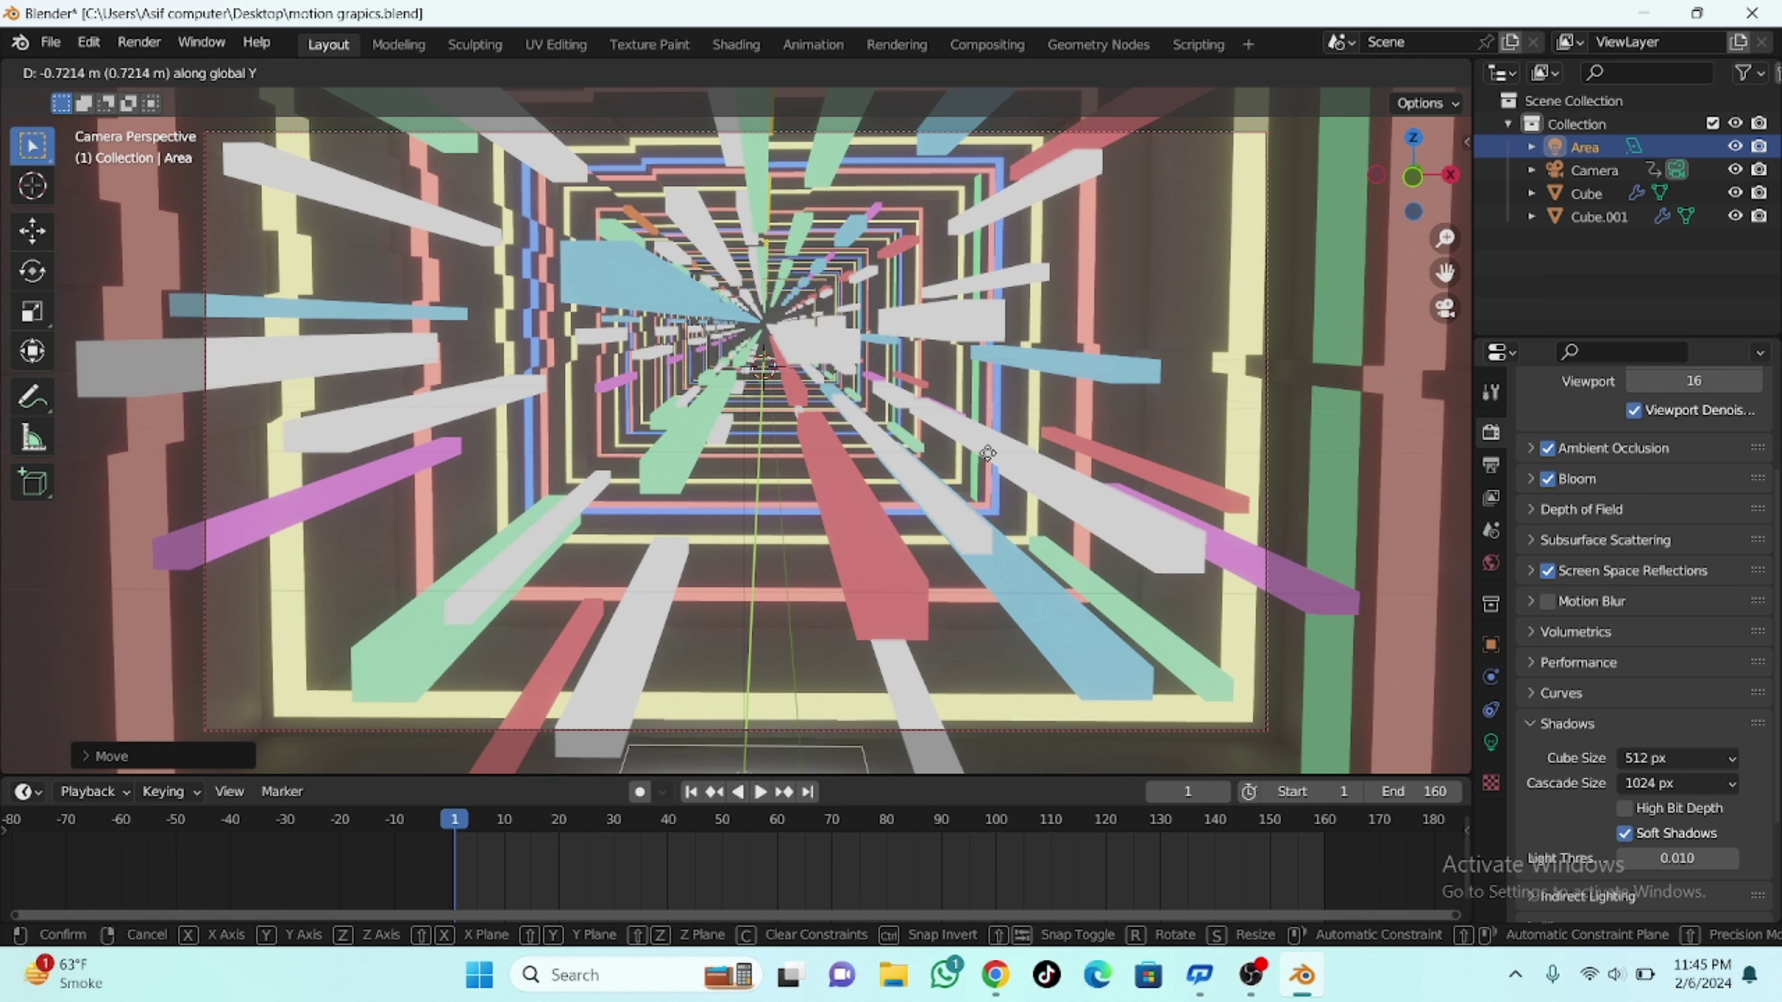
left_click(993, 494)
key("g")
key("z")
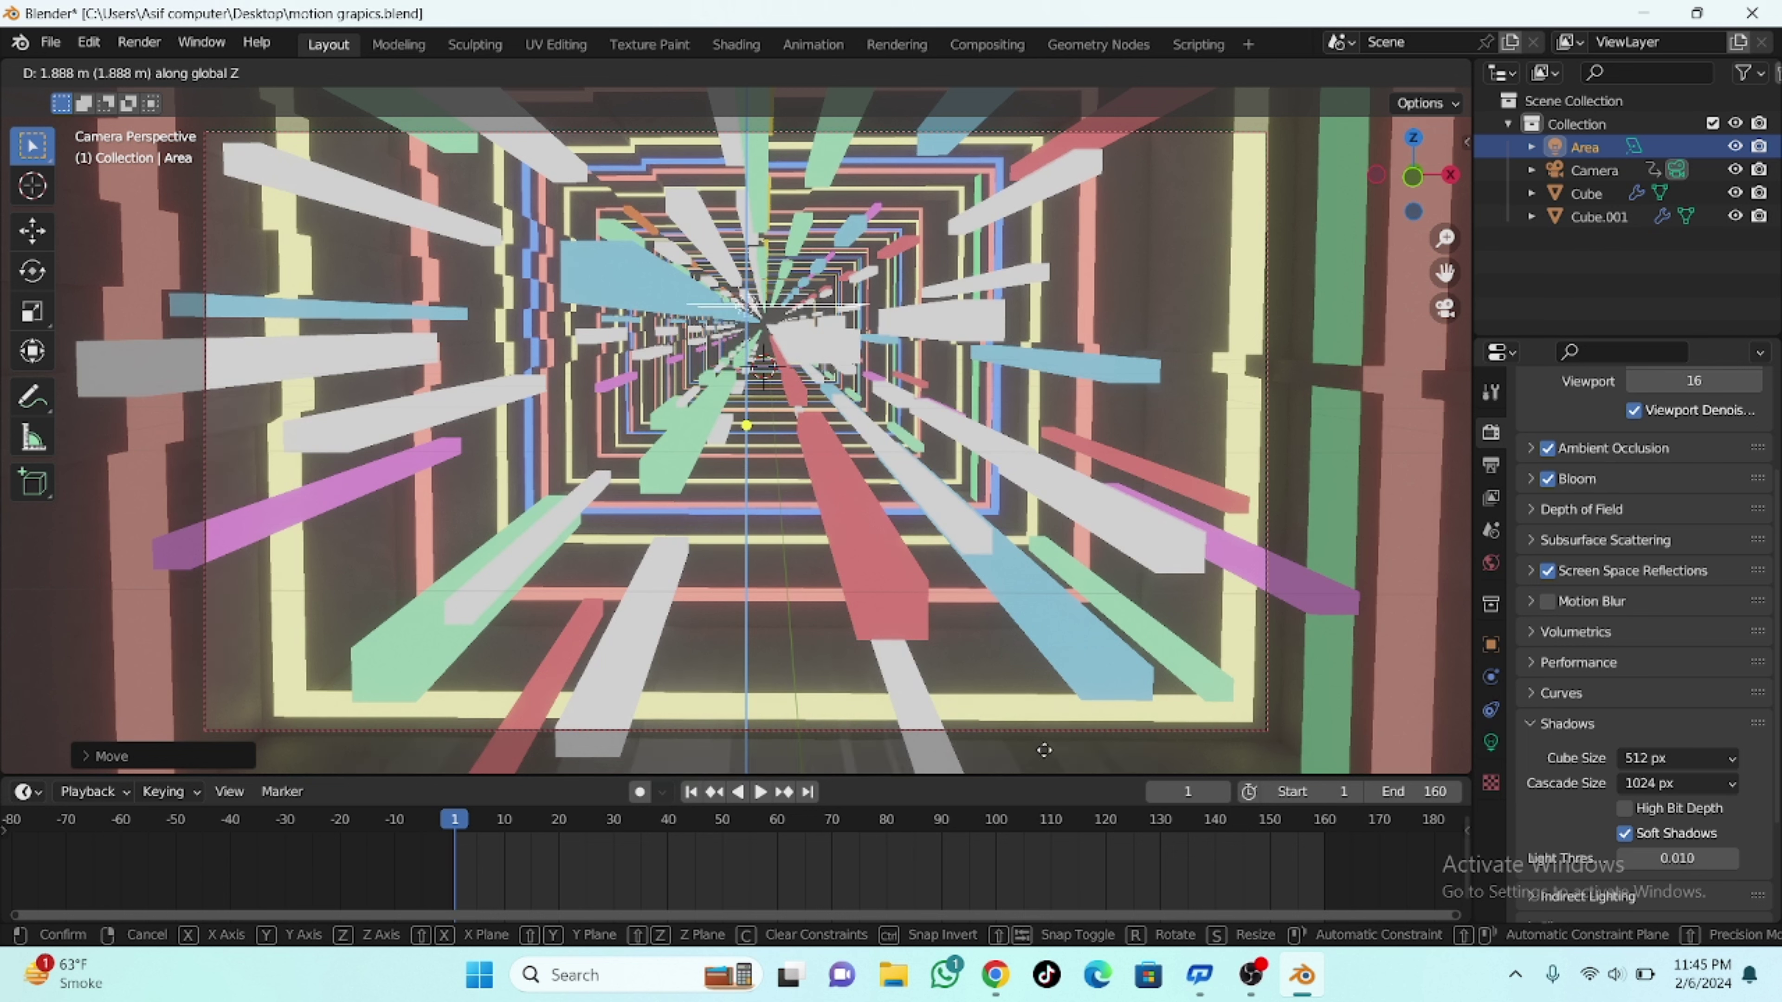
left_click(1038, 716)
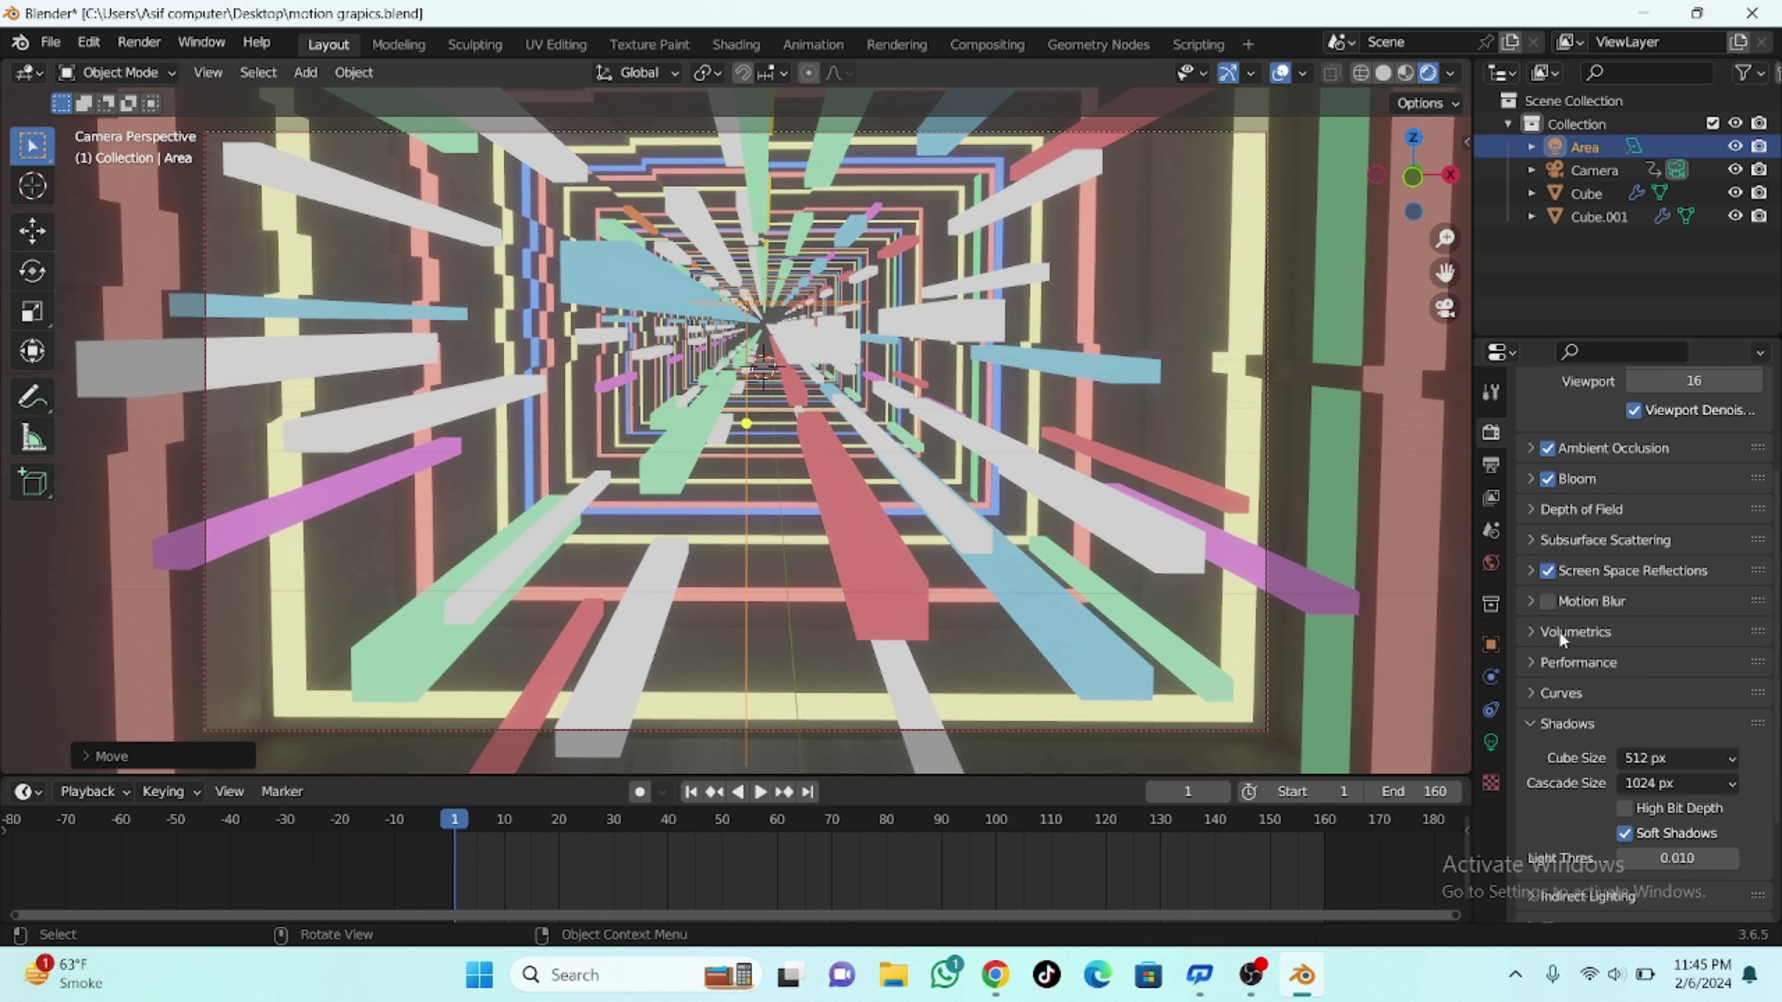
Step: Turn off shadows for the area light
left_click(1486, 742)
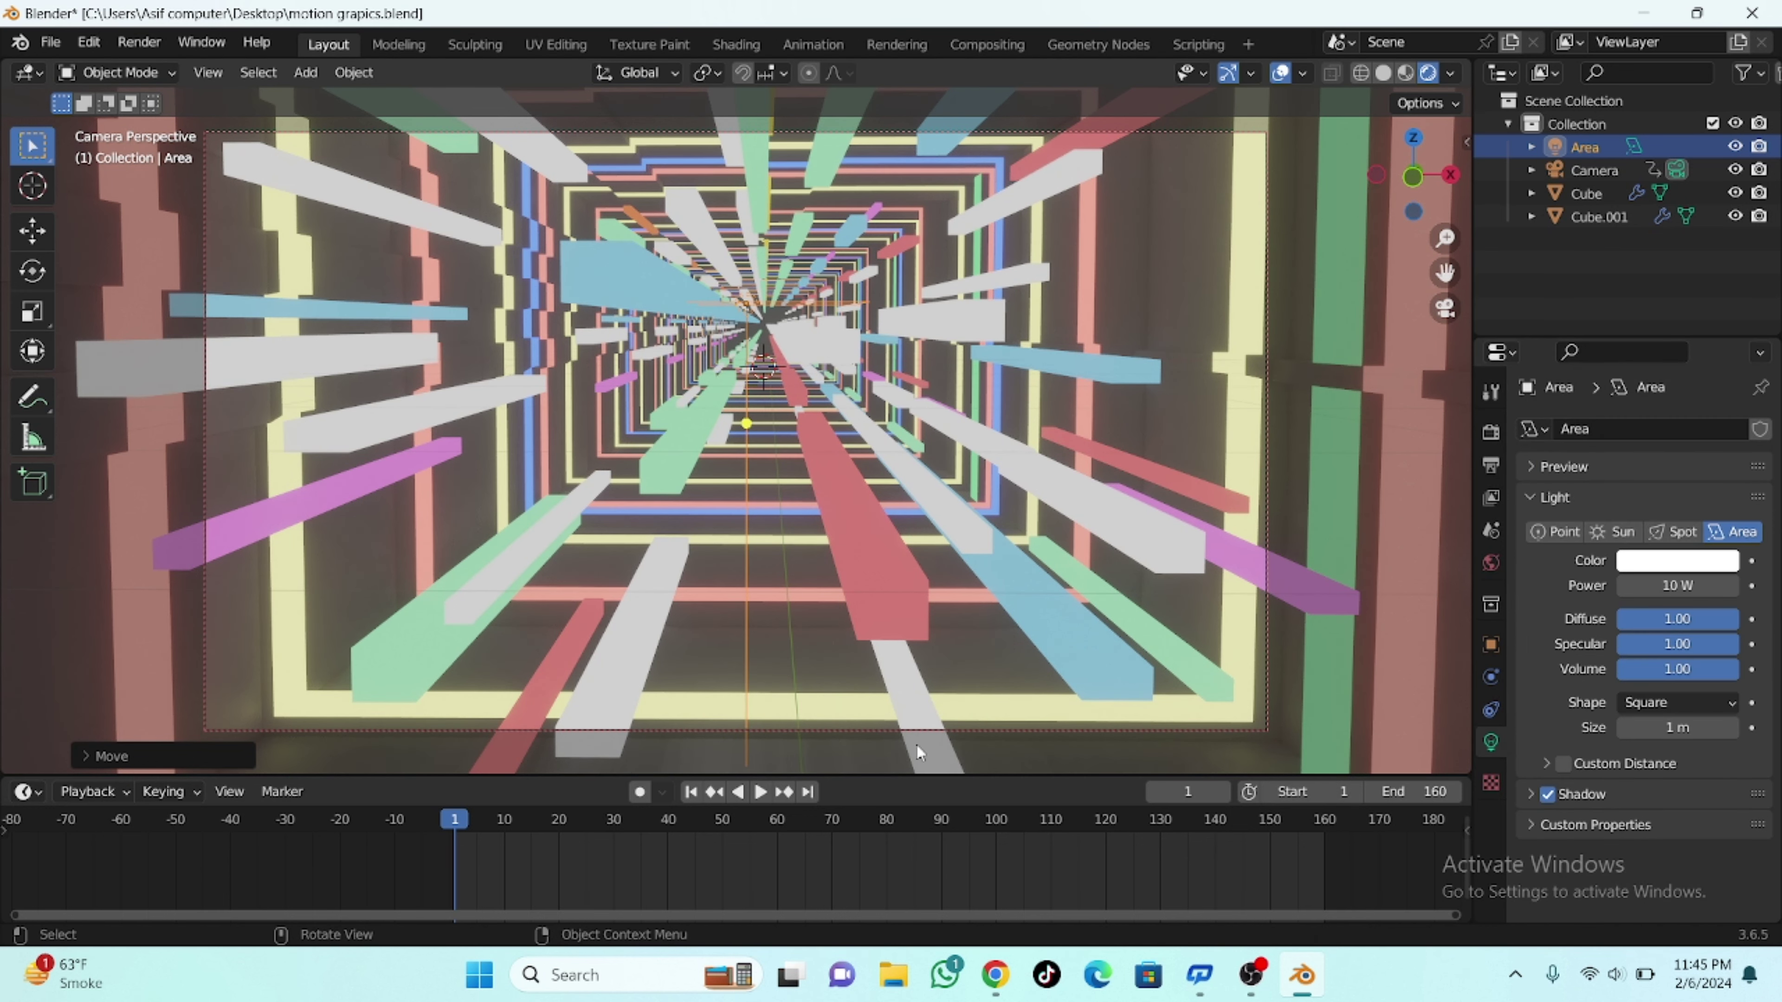
key("g")
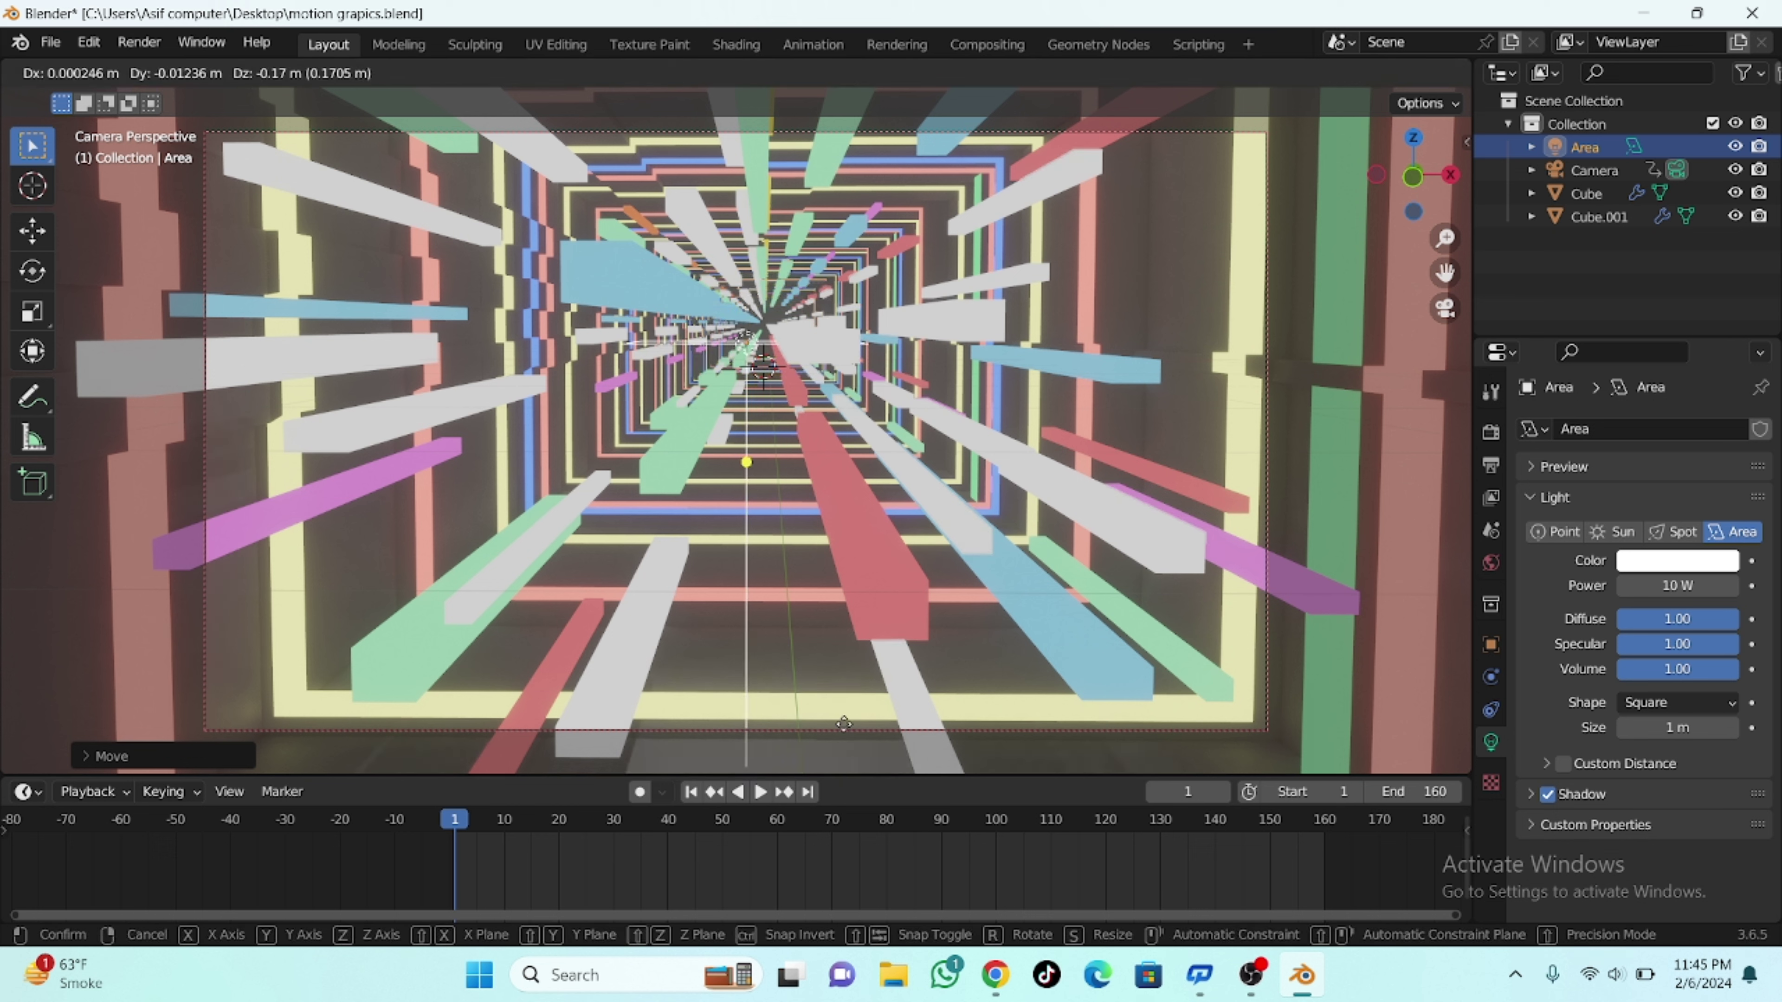
right_click(1376, 591)
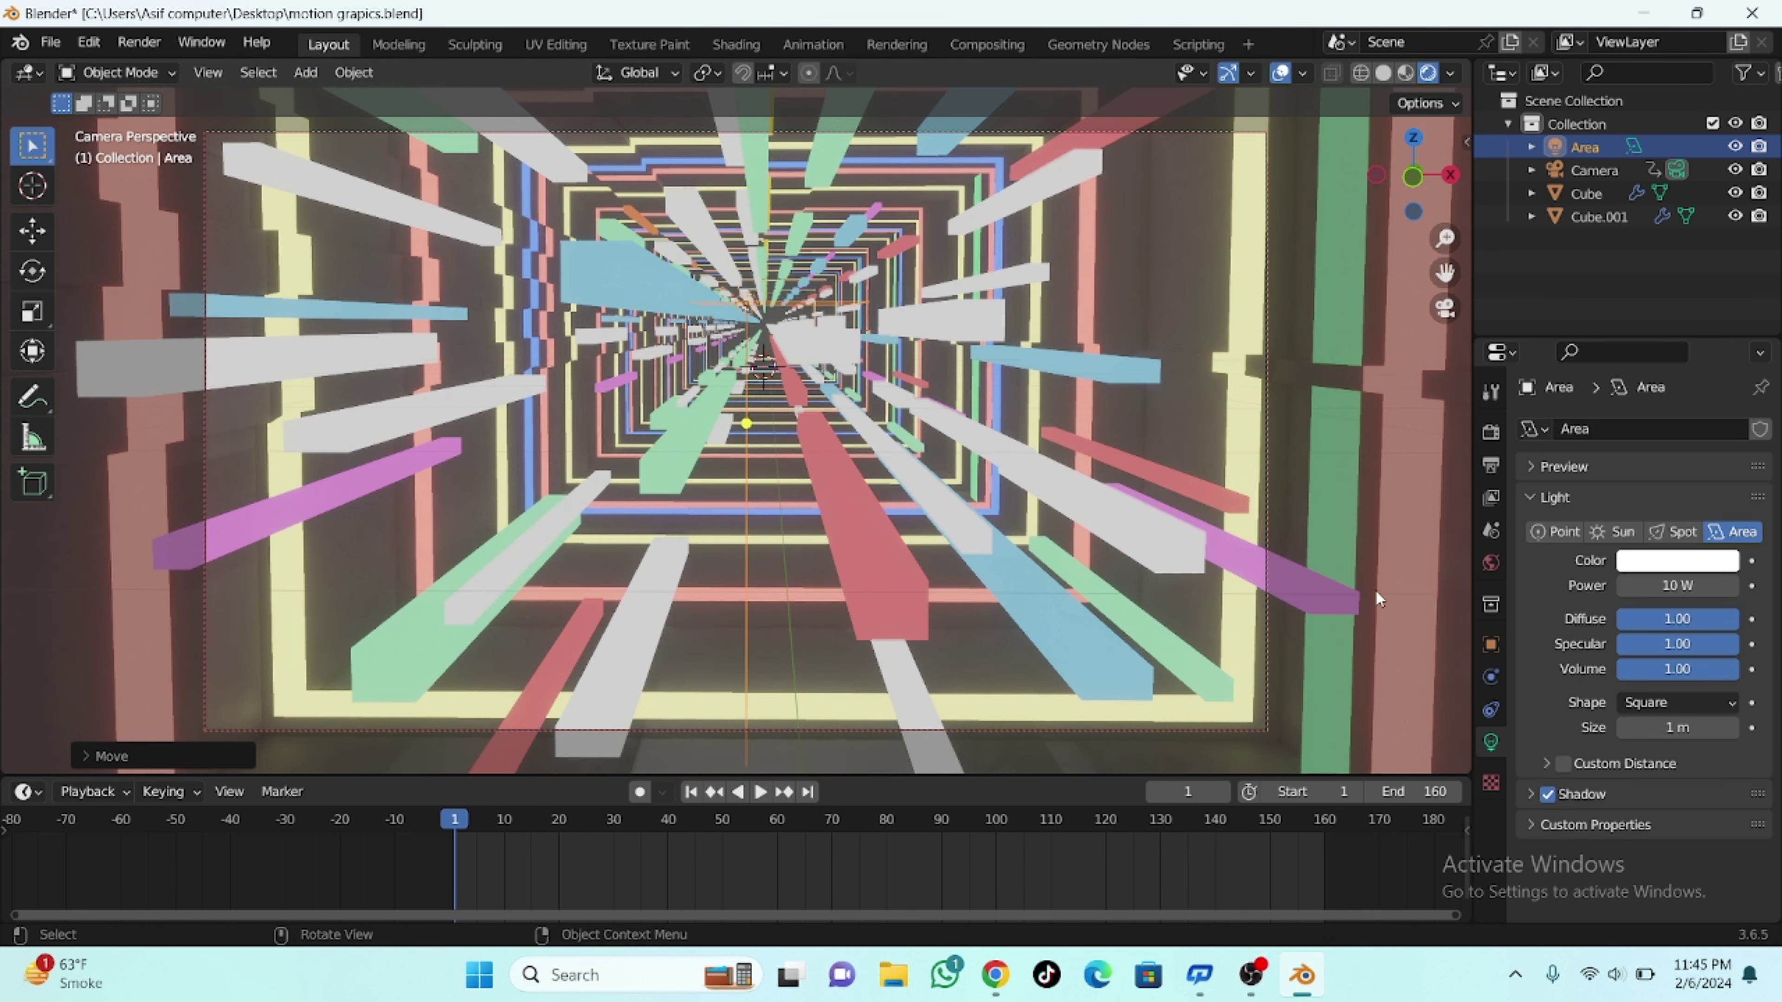
left_click(1552, 796)
Step: Set the area light's power to 20 W and its colour to pink
left_click(1688, 585)
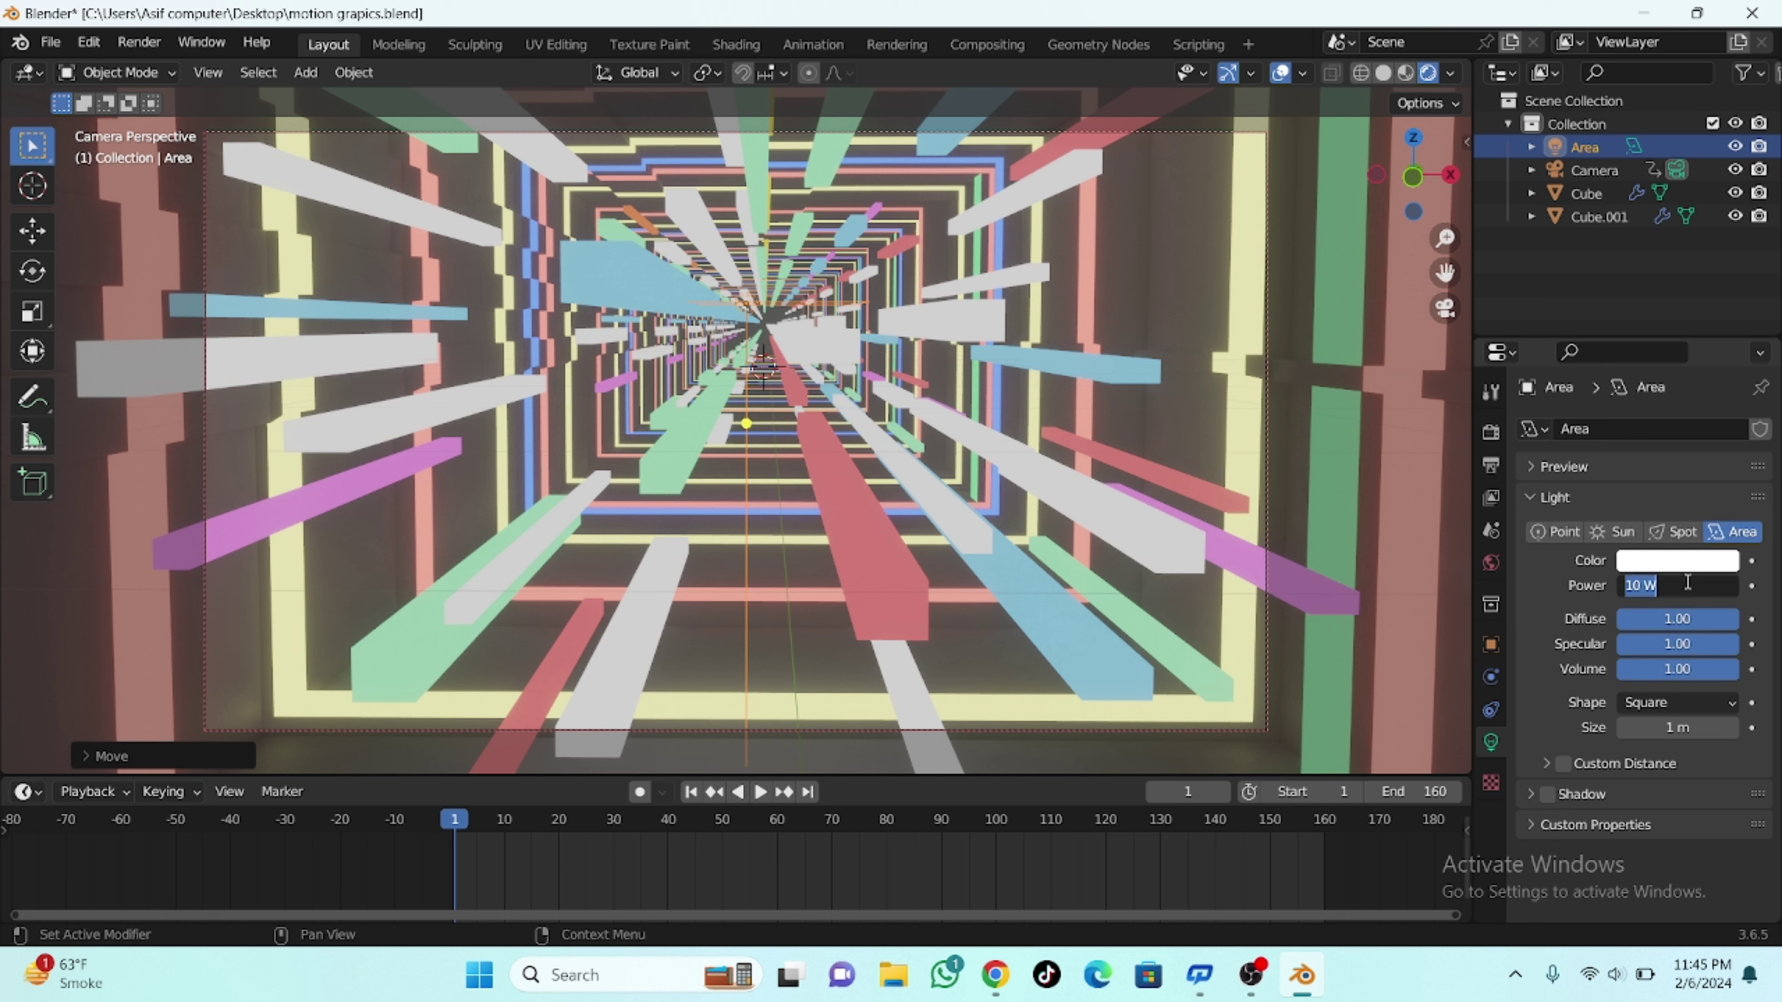
type("1")
type("00")
key("Return")
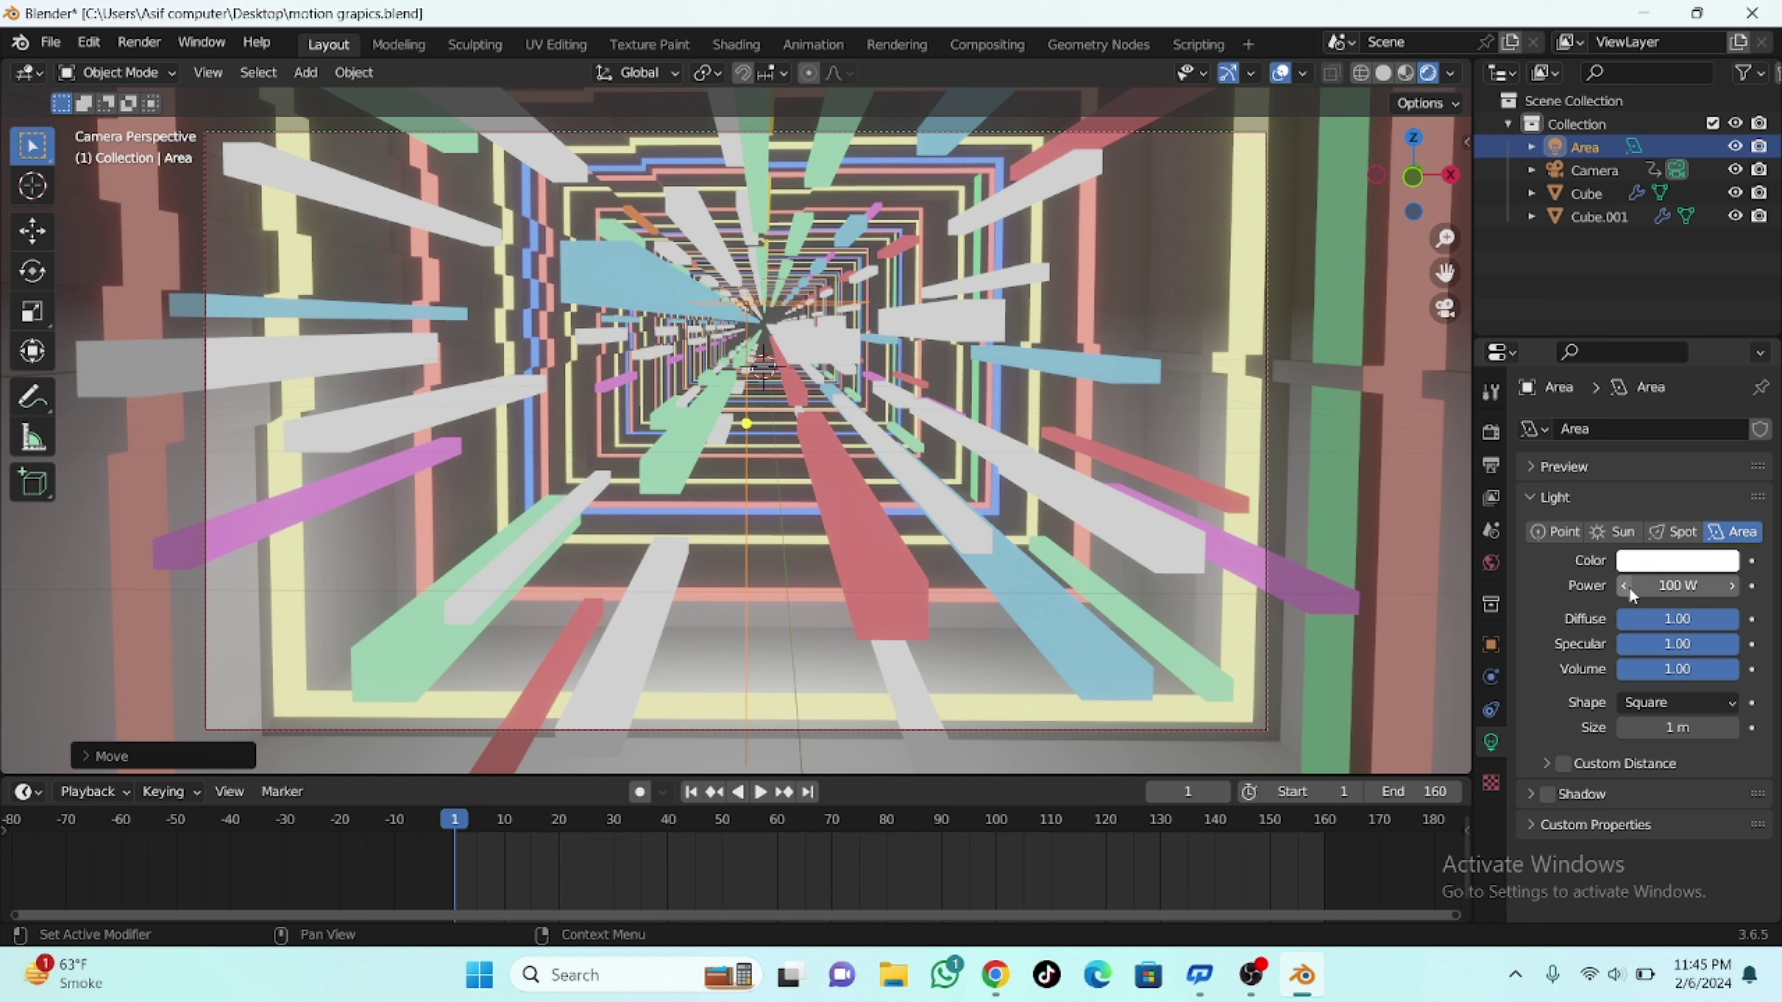
left_click(1666, 587)
type("20")
key("Return")
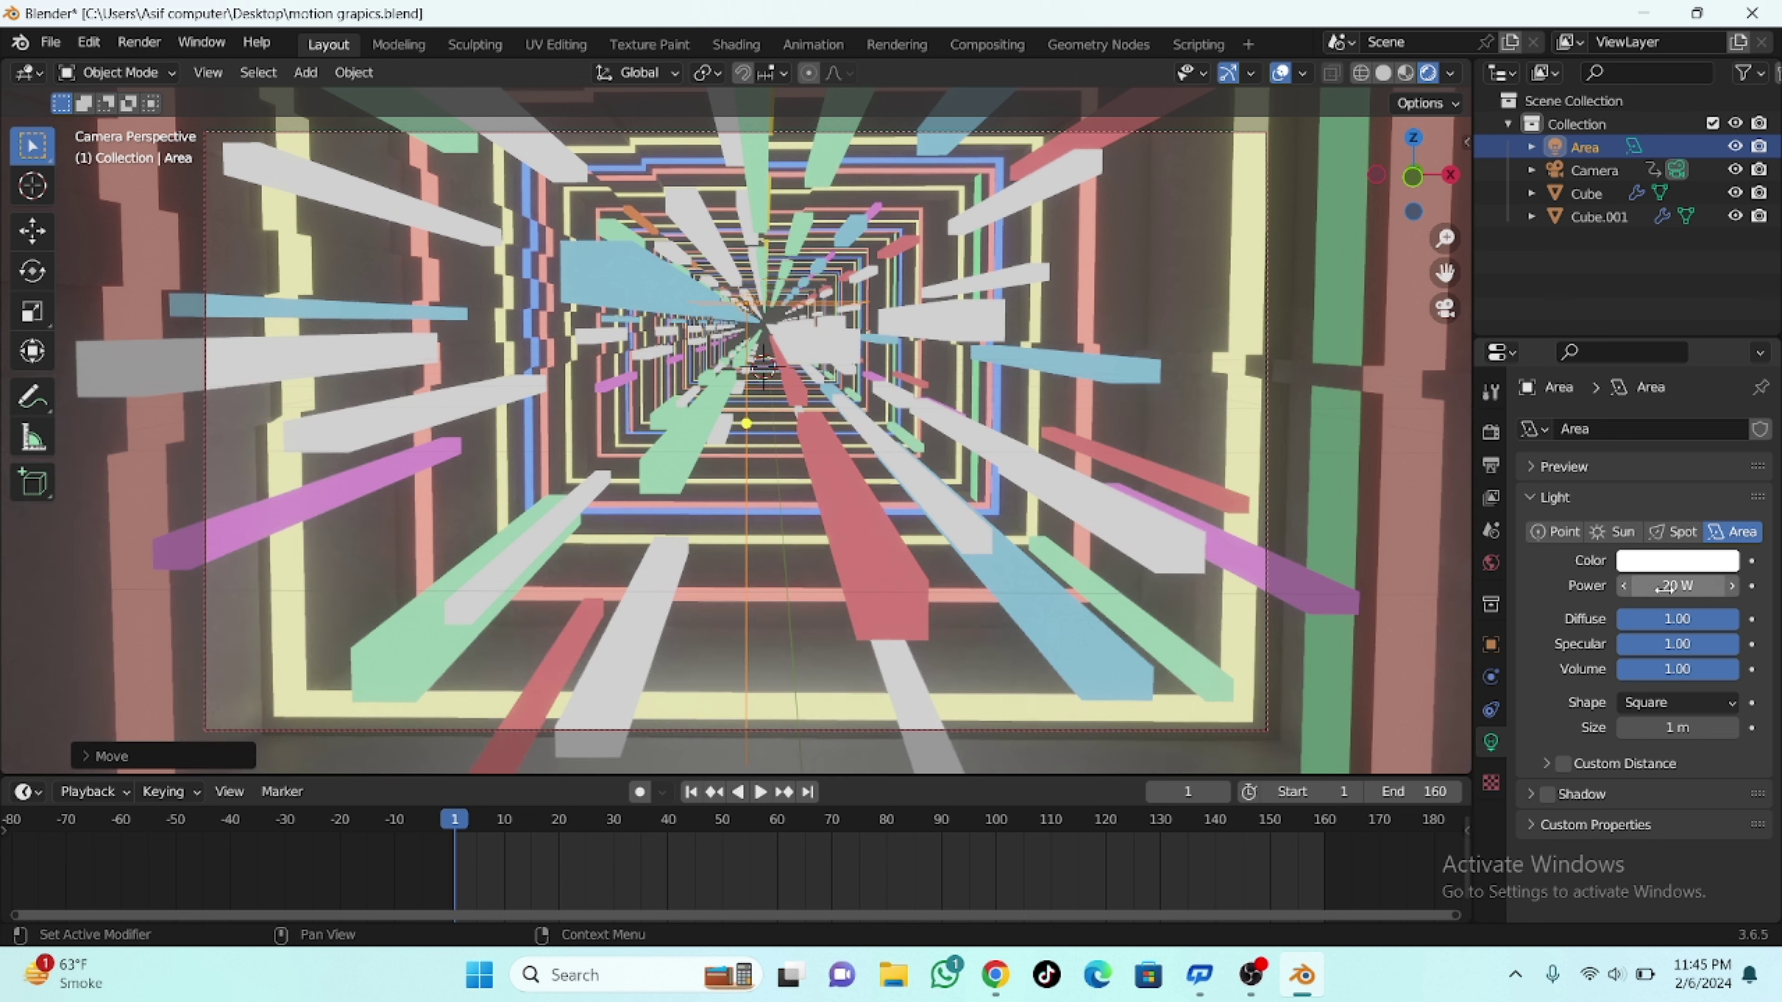
left_click(1666, 562)
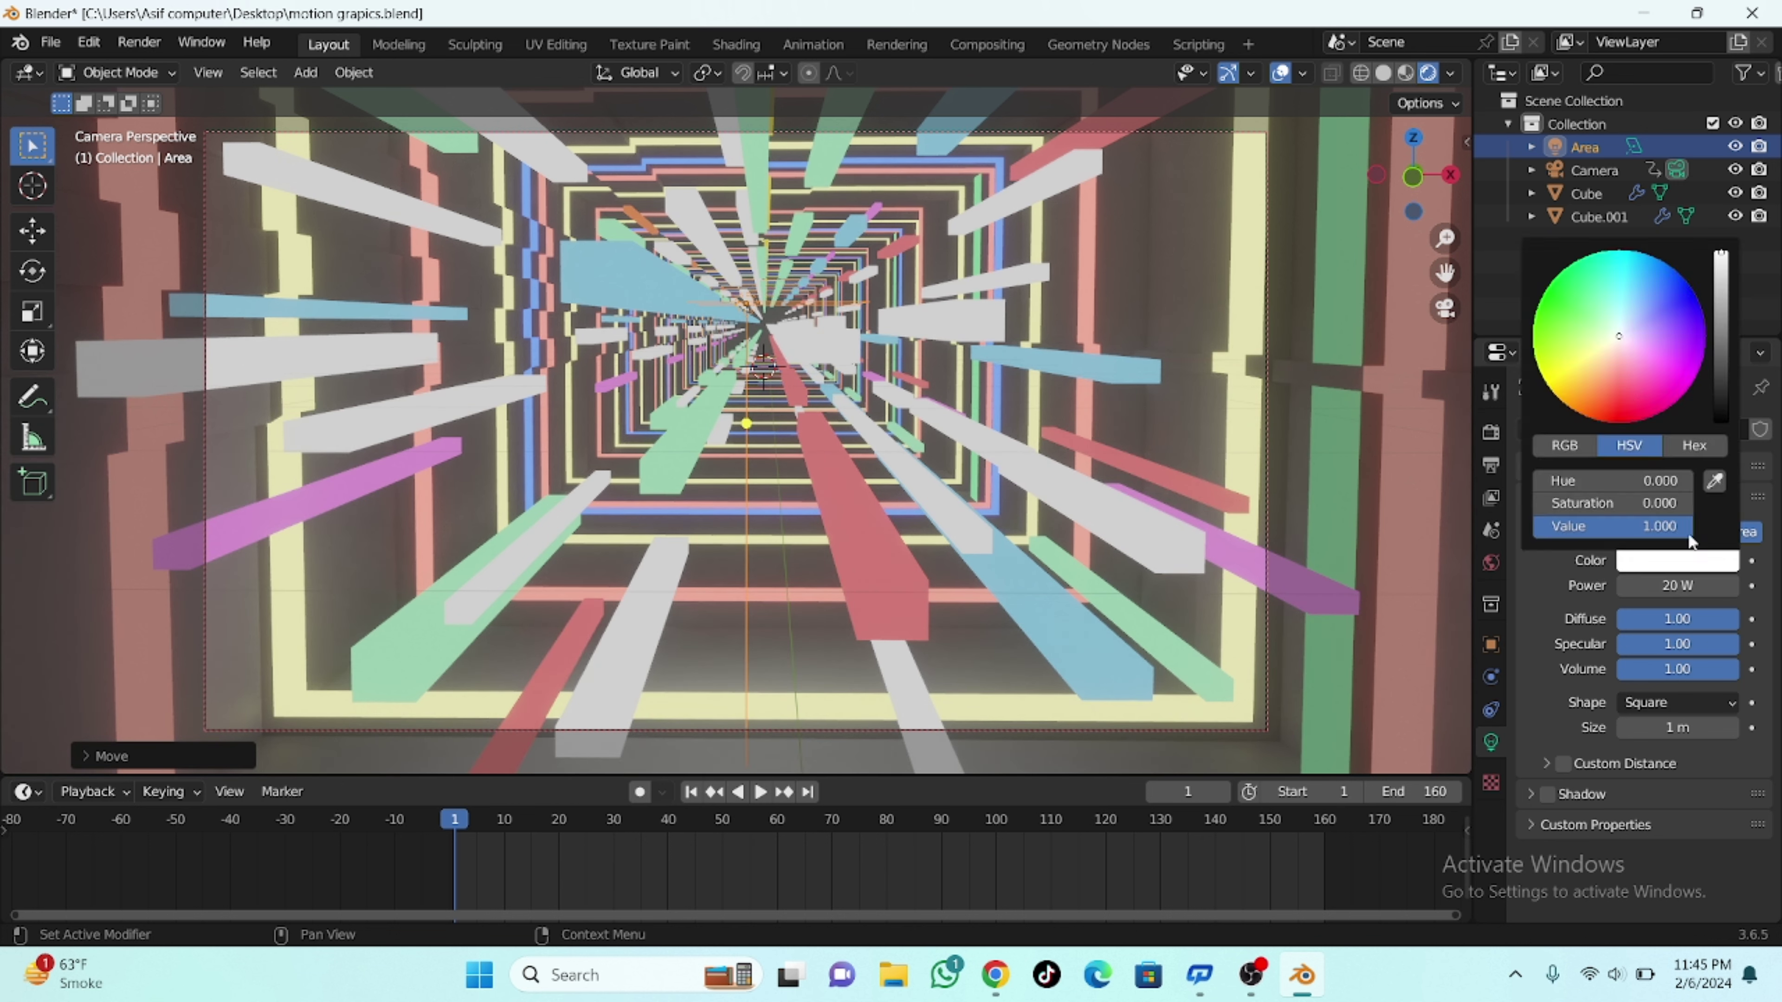
left_click(1625, 381)
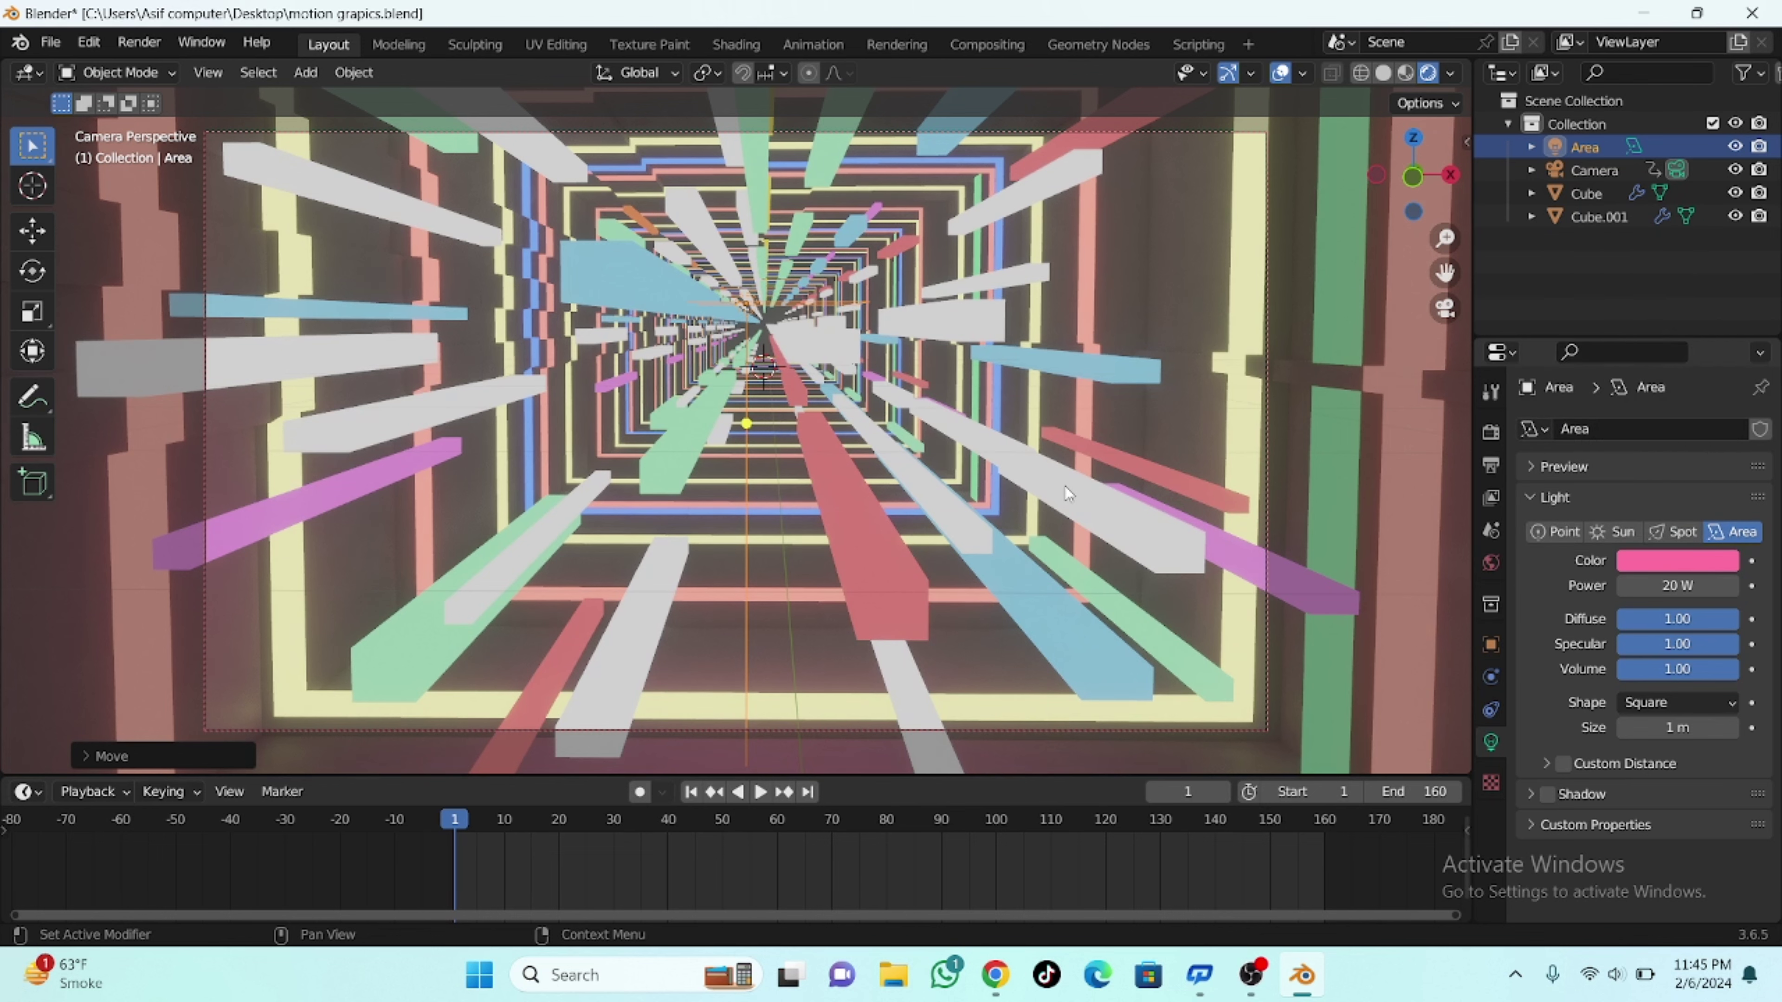
key("KP_7")
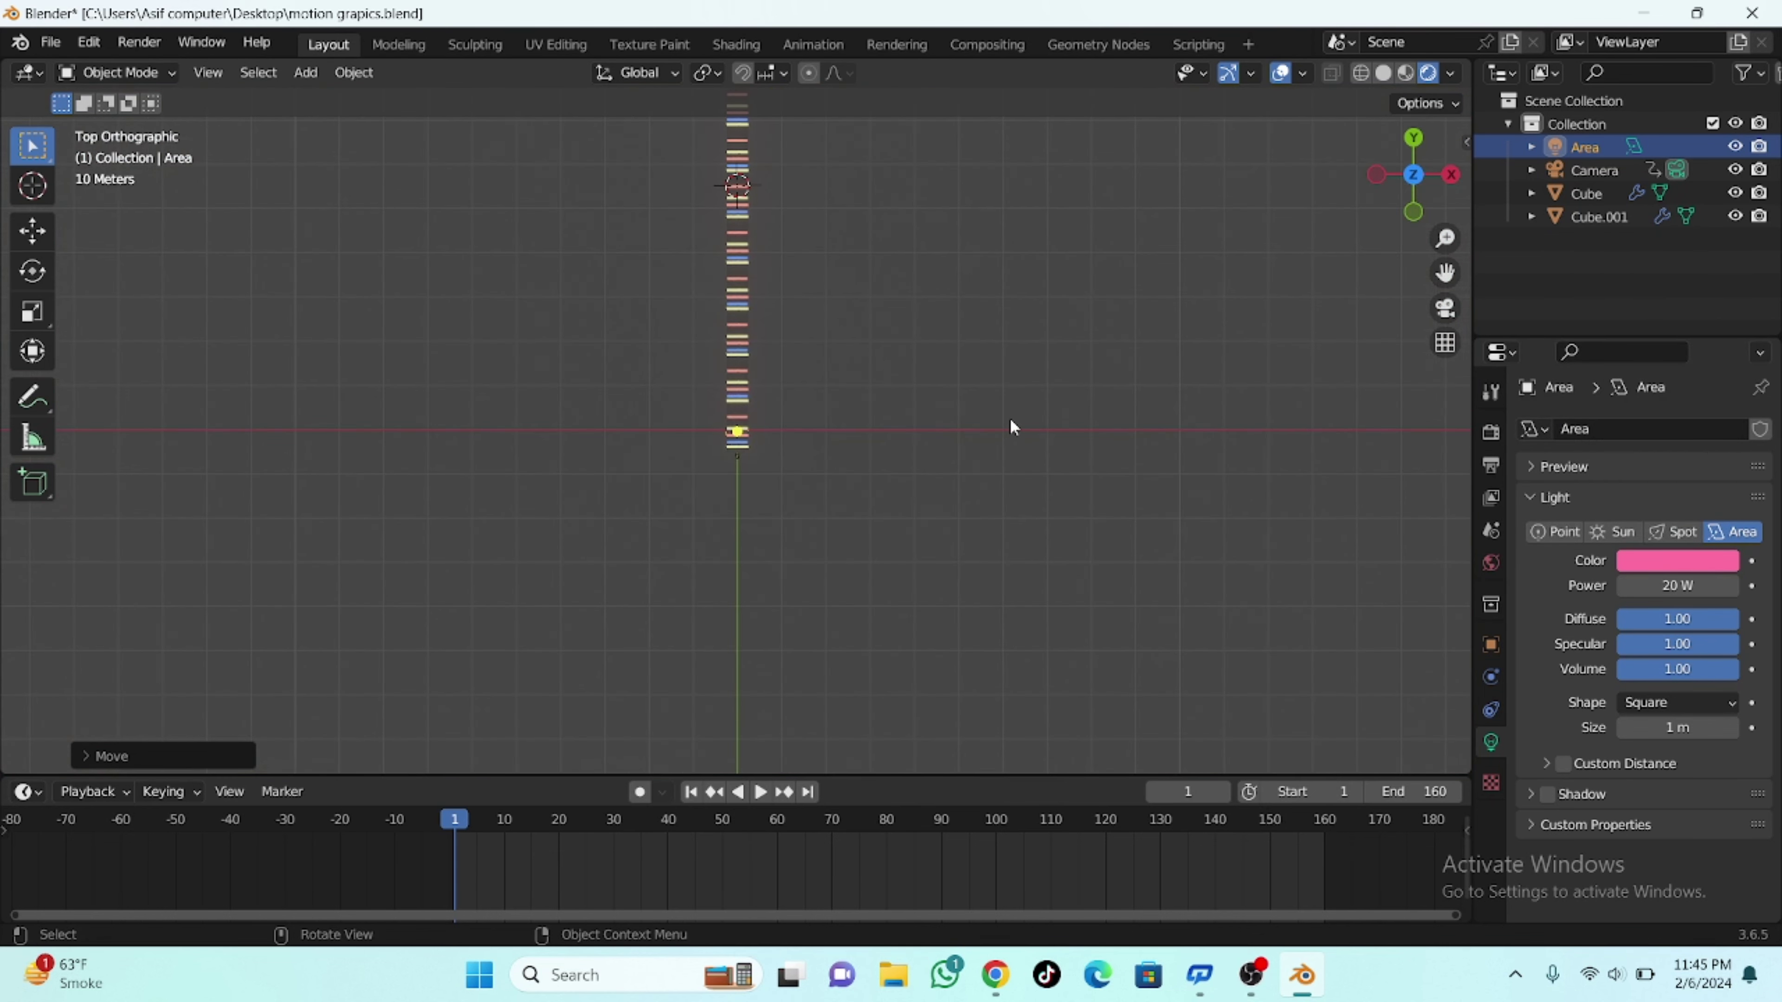
Step: Duplicate the area light further along the tunnel on Y and make the copy green
scroll(997, 407, "up", 5)
scroll(986, 379, "up", 3)
scroll(986, 378, "up", 1)
key("shift+z")
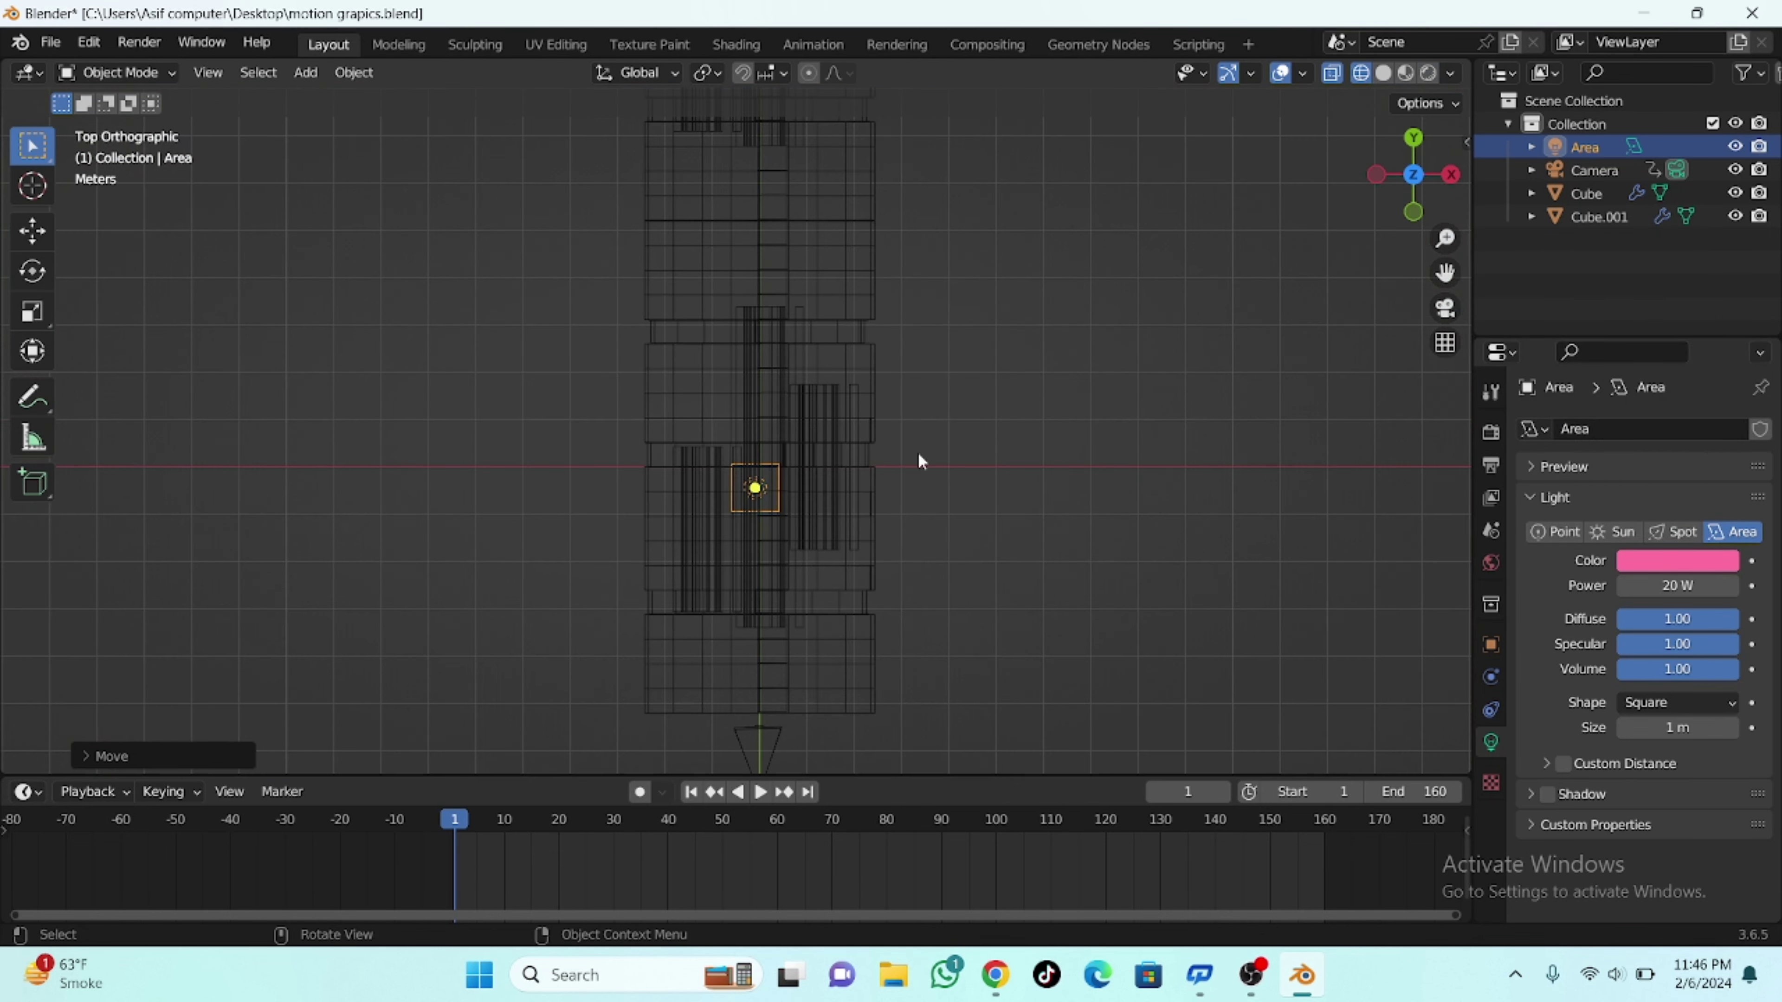
middle_click_drag(921, 461, 884, 653, "shift")
key("shift+d")
key("y")
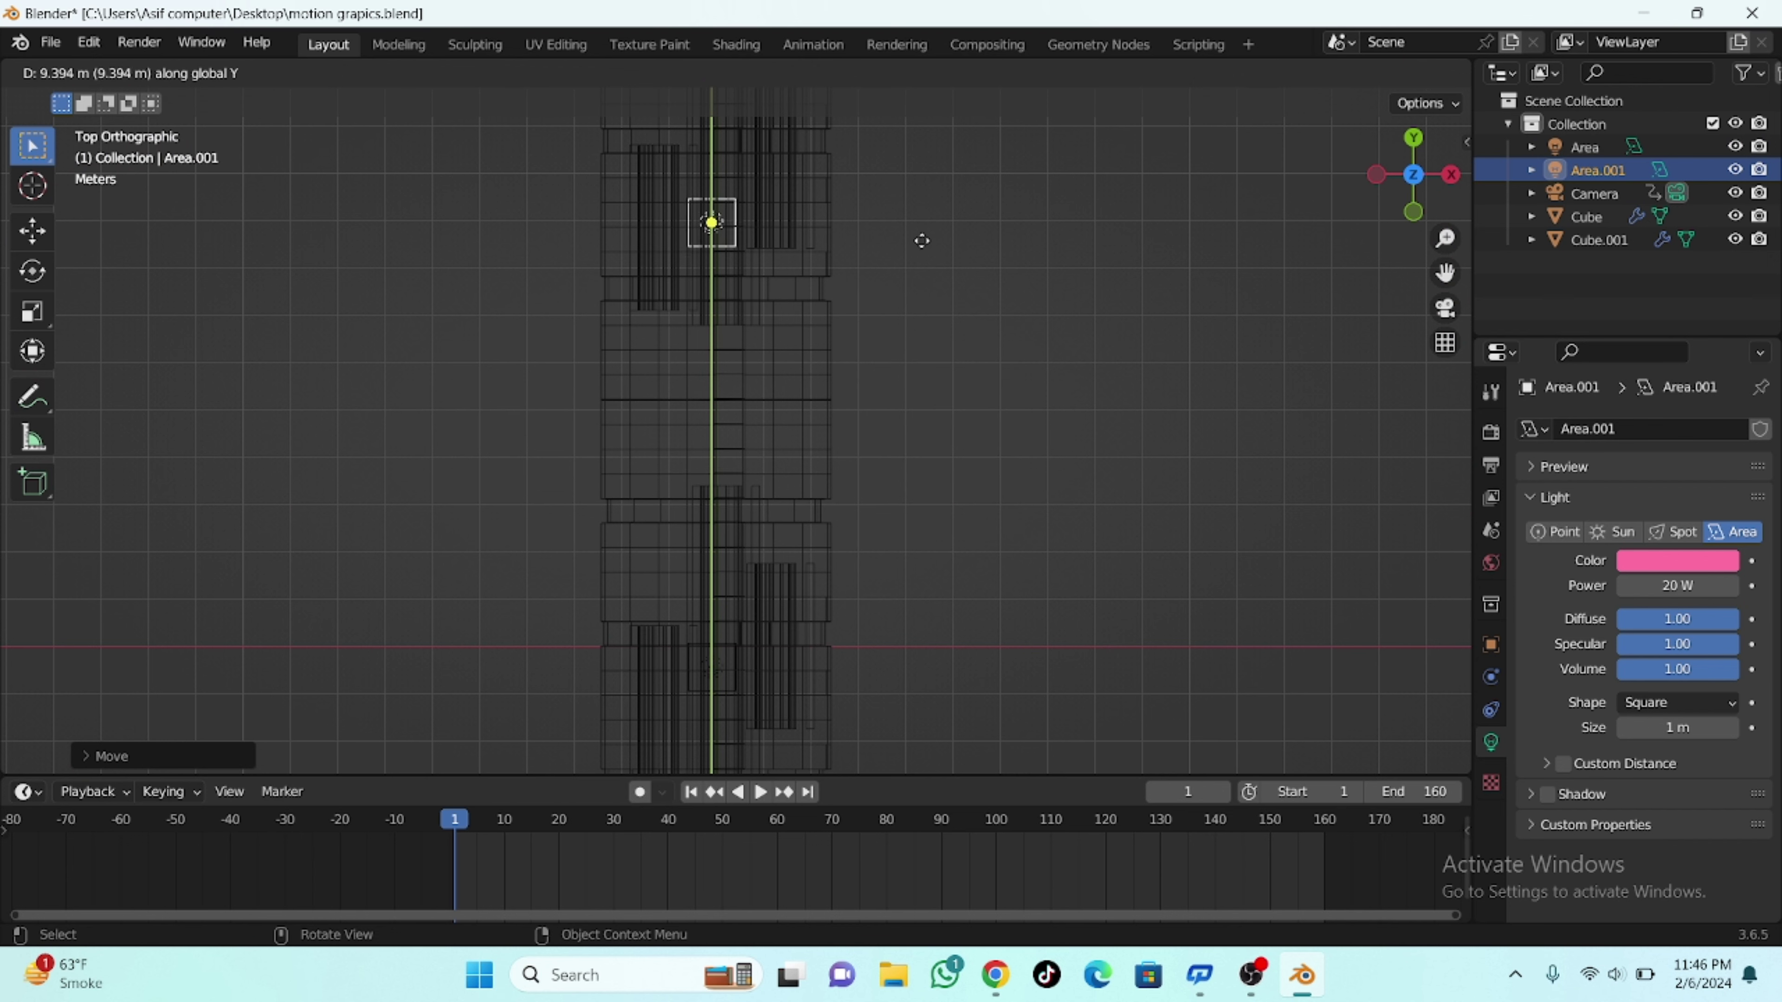
left_click(919, 274)
left_click(1703, 566)
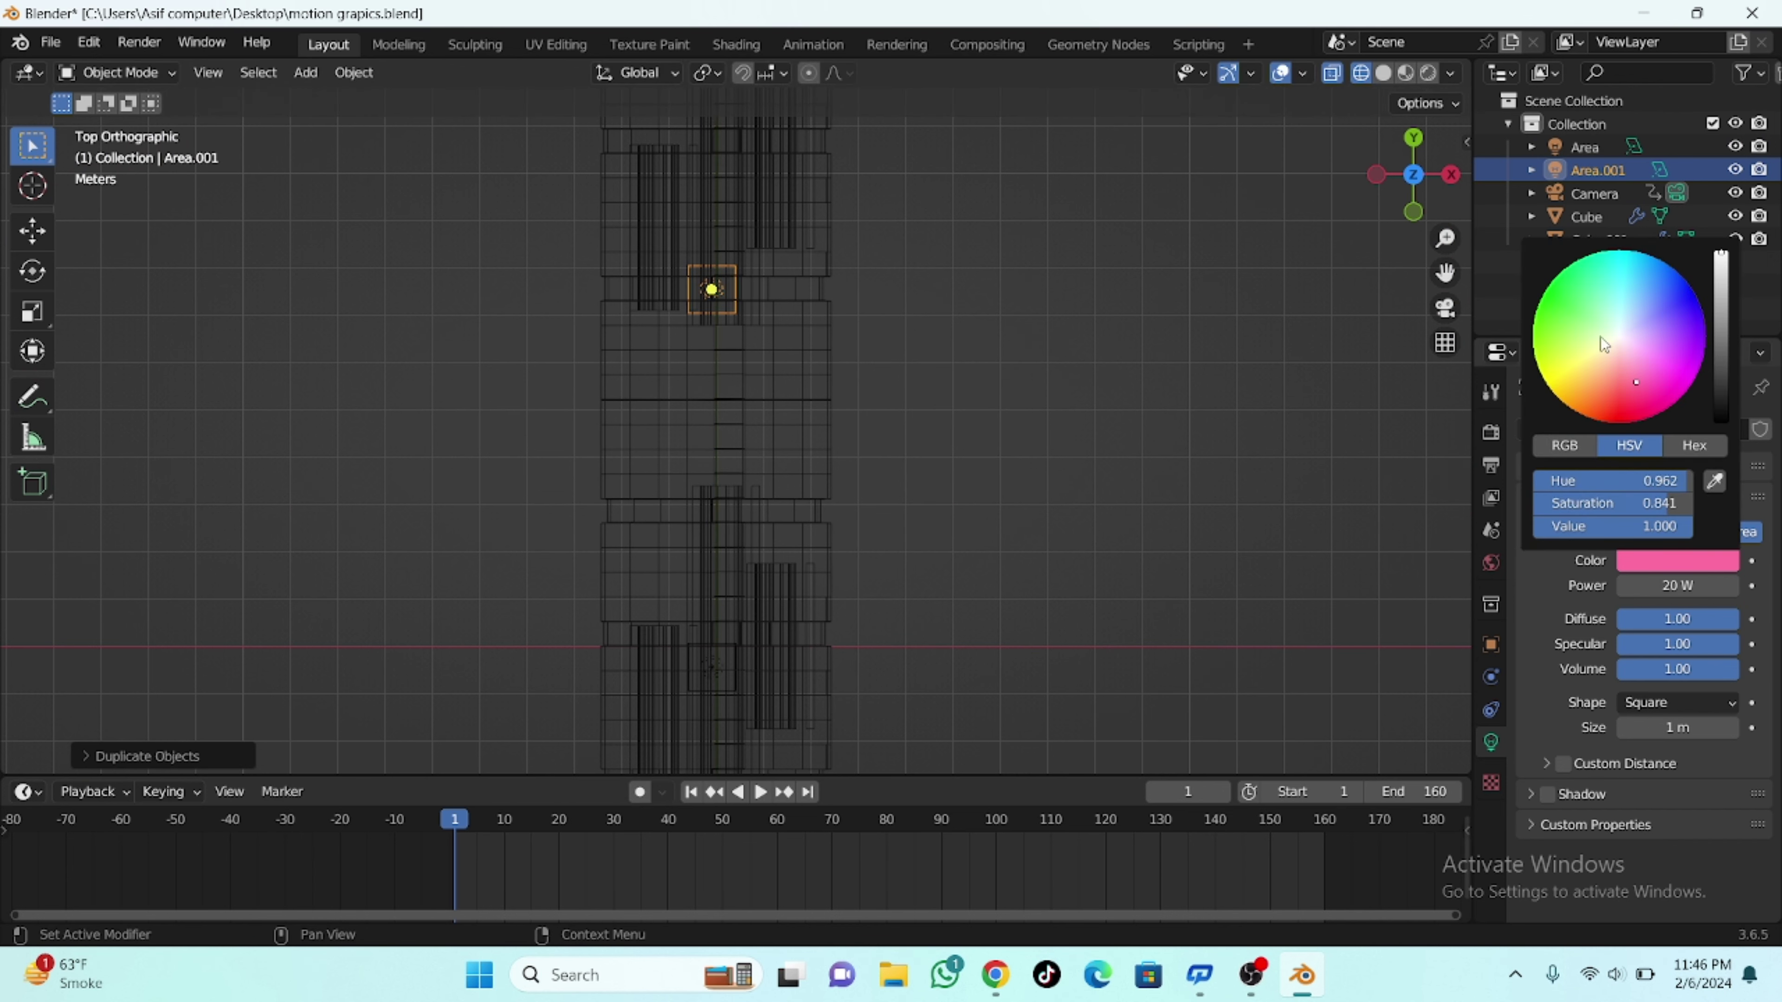
left_click(1583, 300)
Step: Add a third, blue area light further up the tunnel, then view it rendered through the camera
middle_click_drag(823, 473, 813, 594, "shift")
key("shift+d")
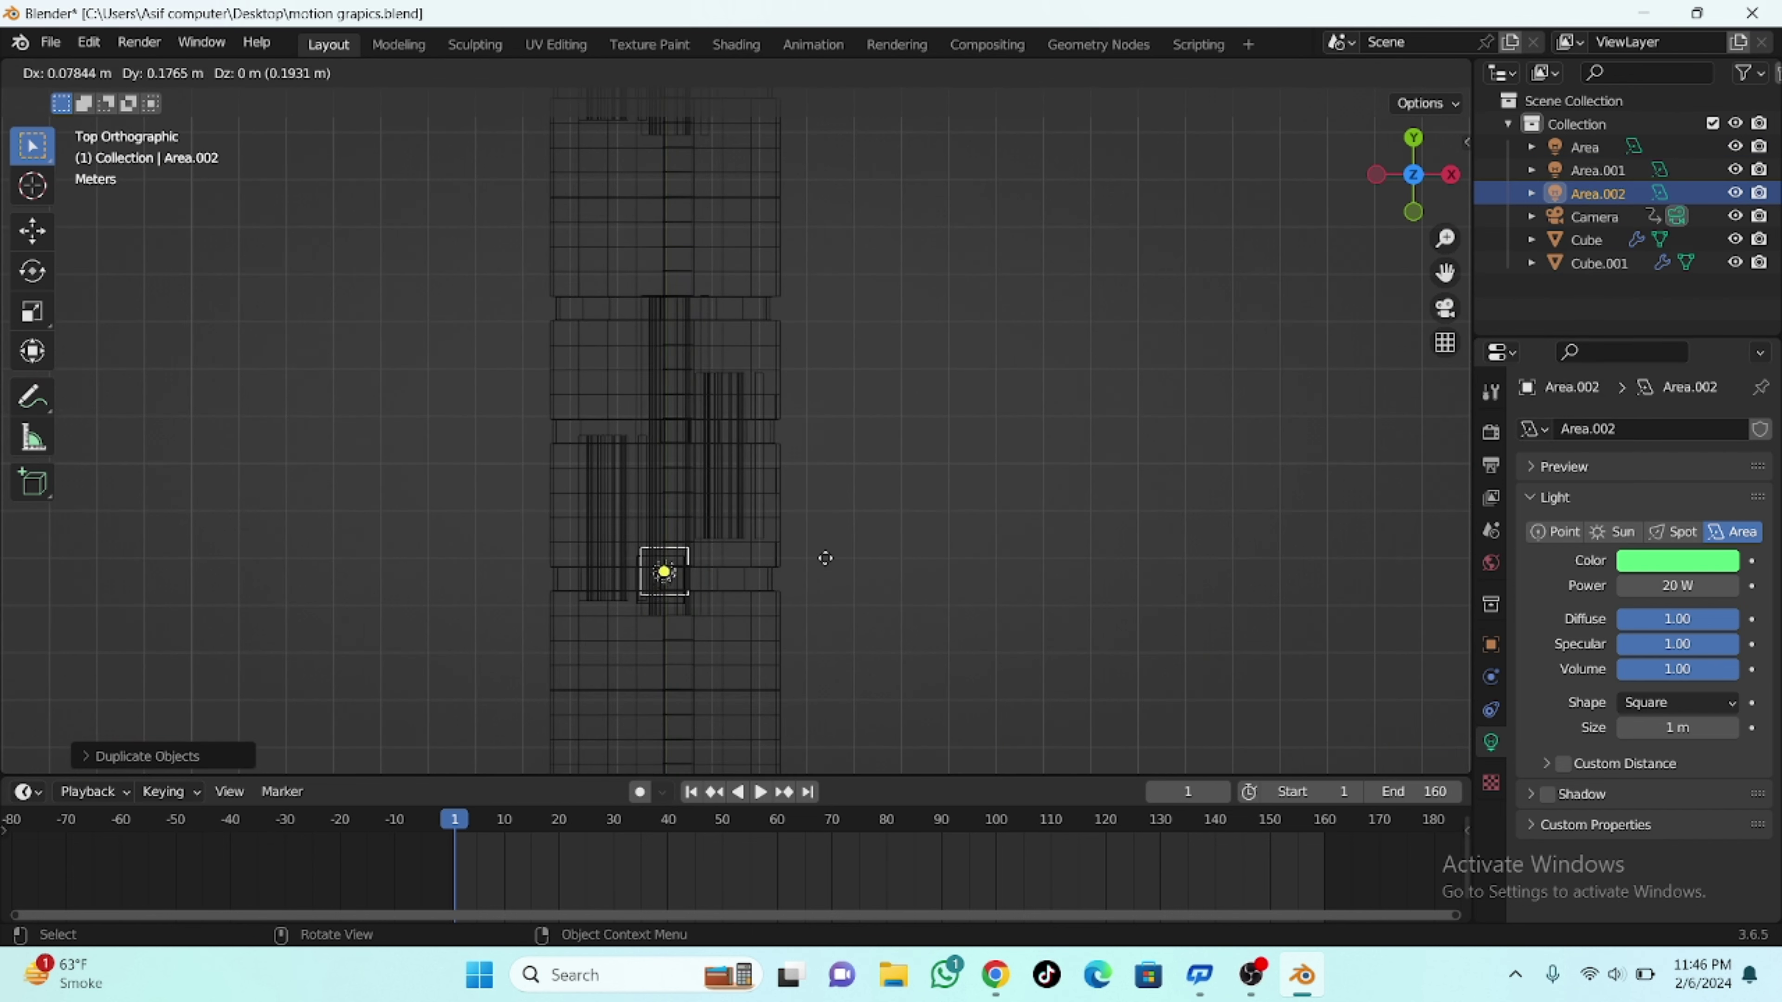
key("y")
left_click(1125, 370)
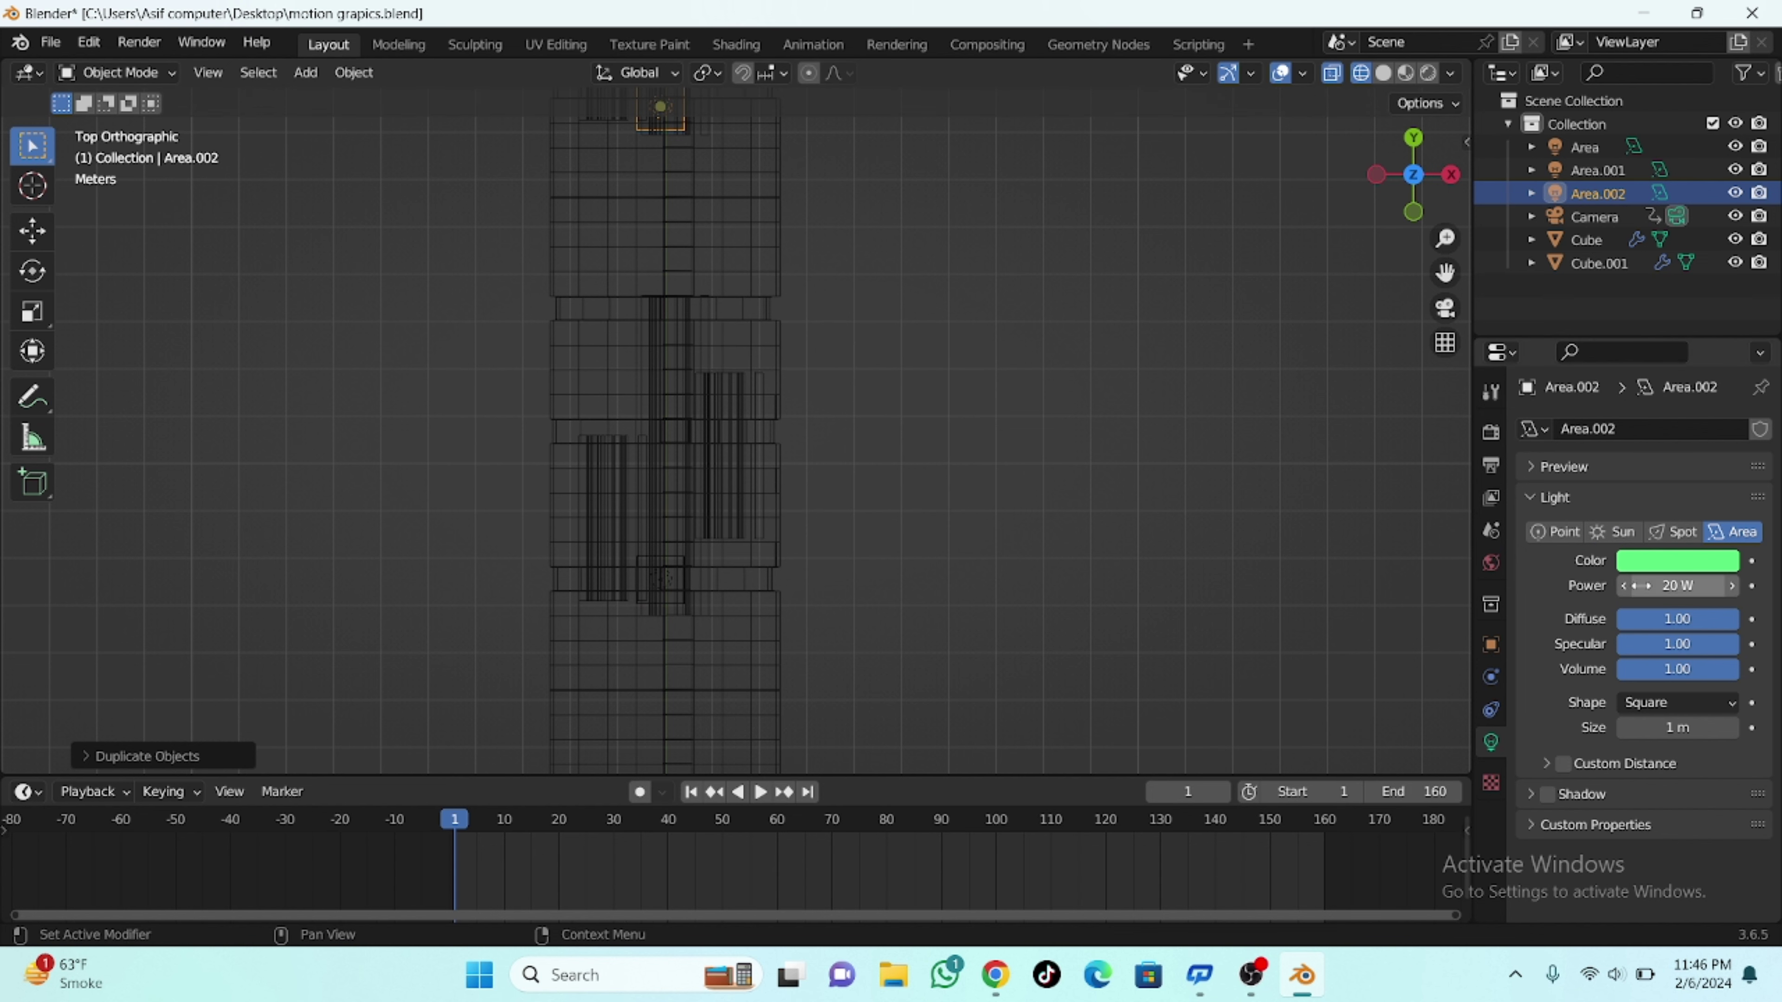
left_click(1676, 562)
left_click(1663, 290)
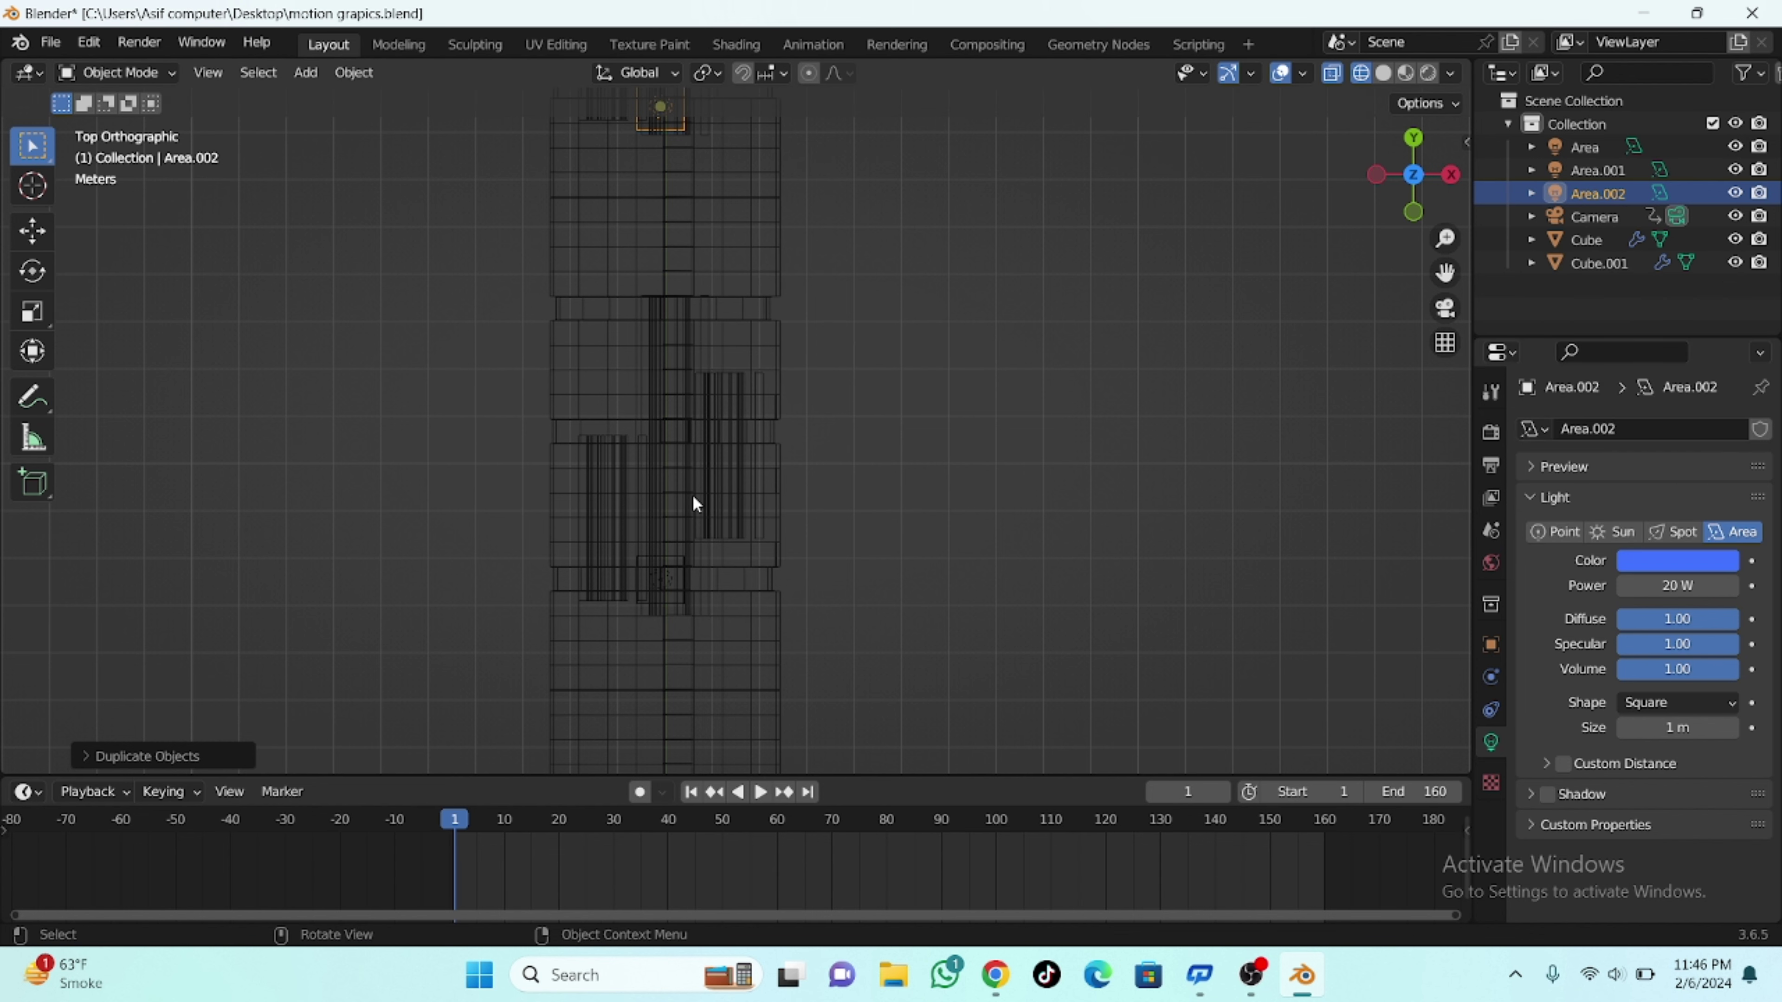
key("KP_0")
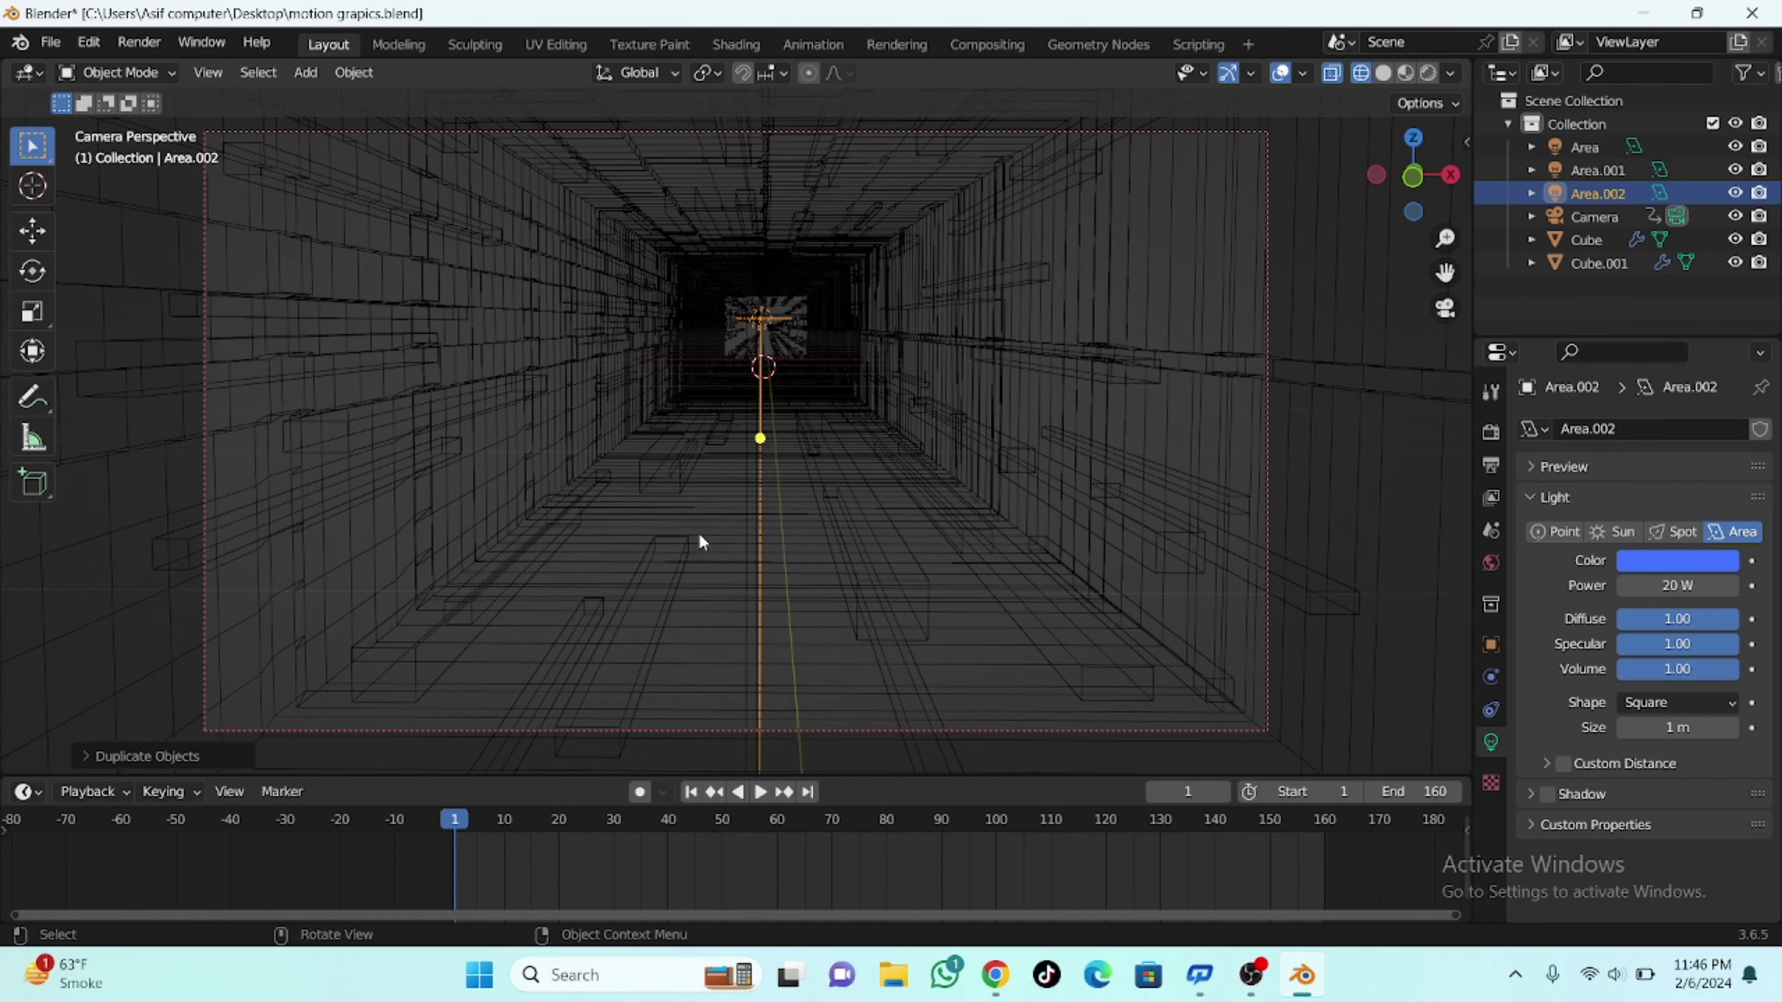
key("z")
left_click(702, 320)
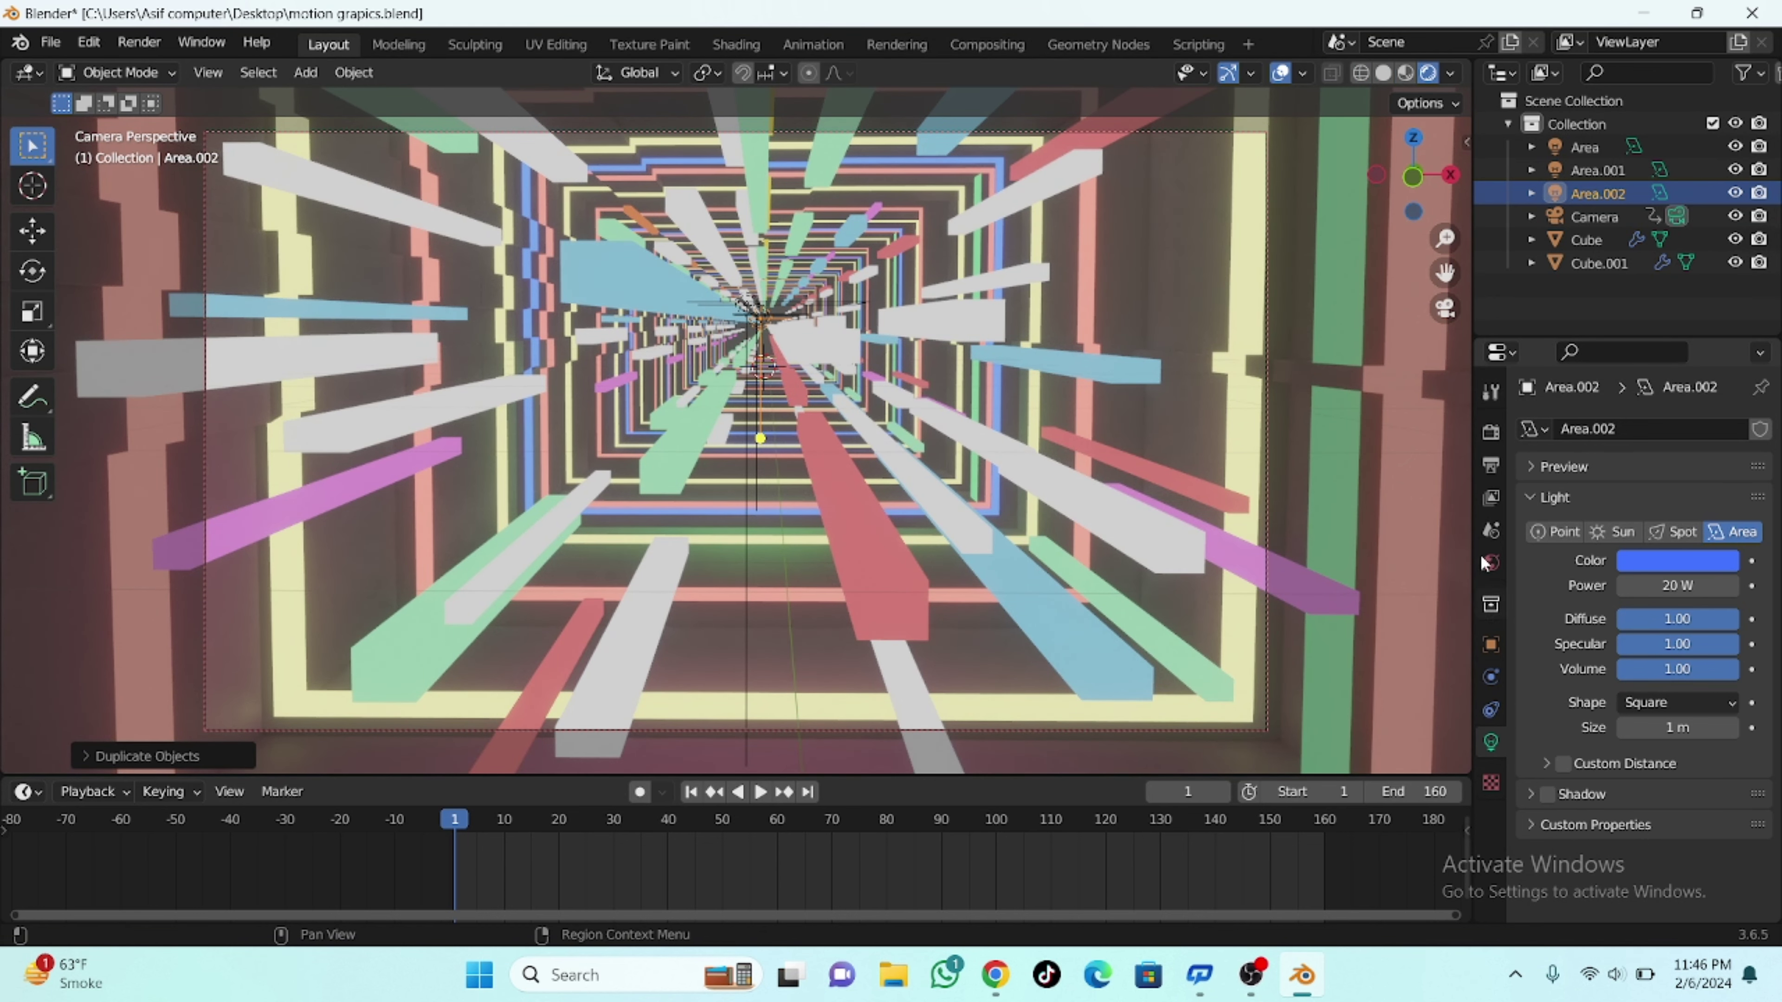
Step: Make the Cube tunnel's base wall Material deep blue and save motion grapics.blend
left_click(1161, 248)
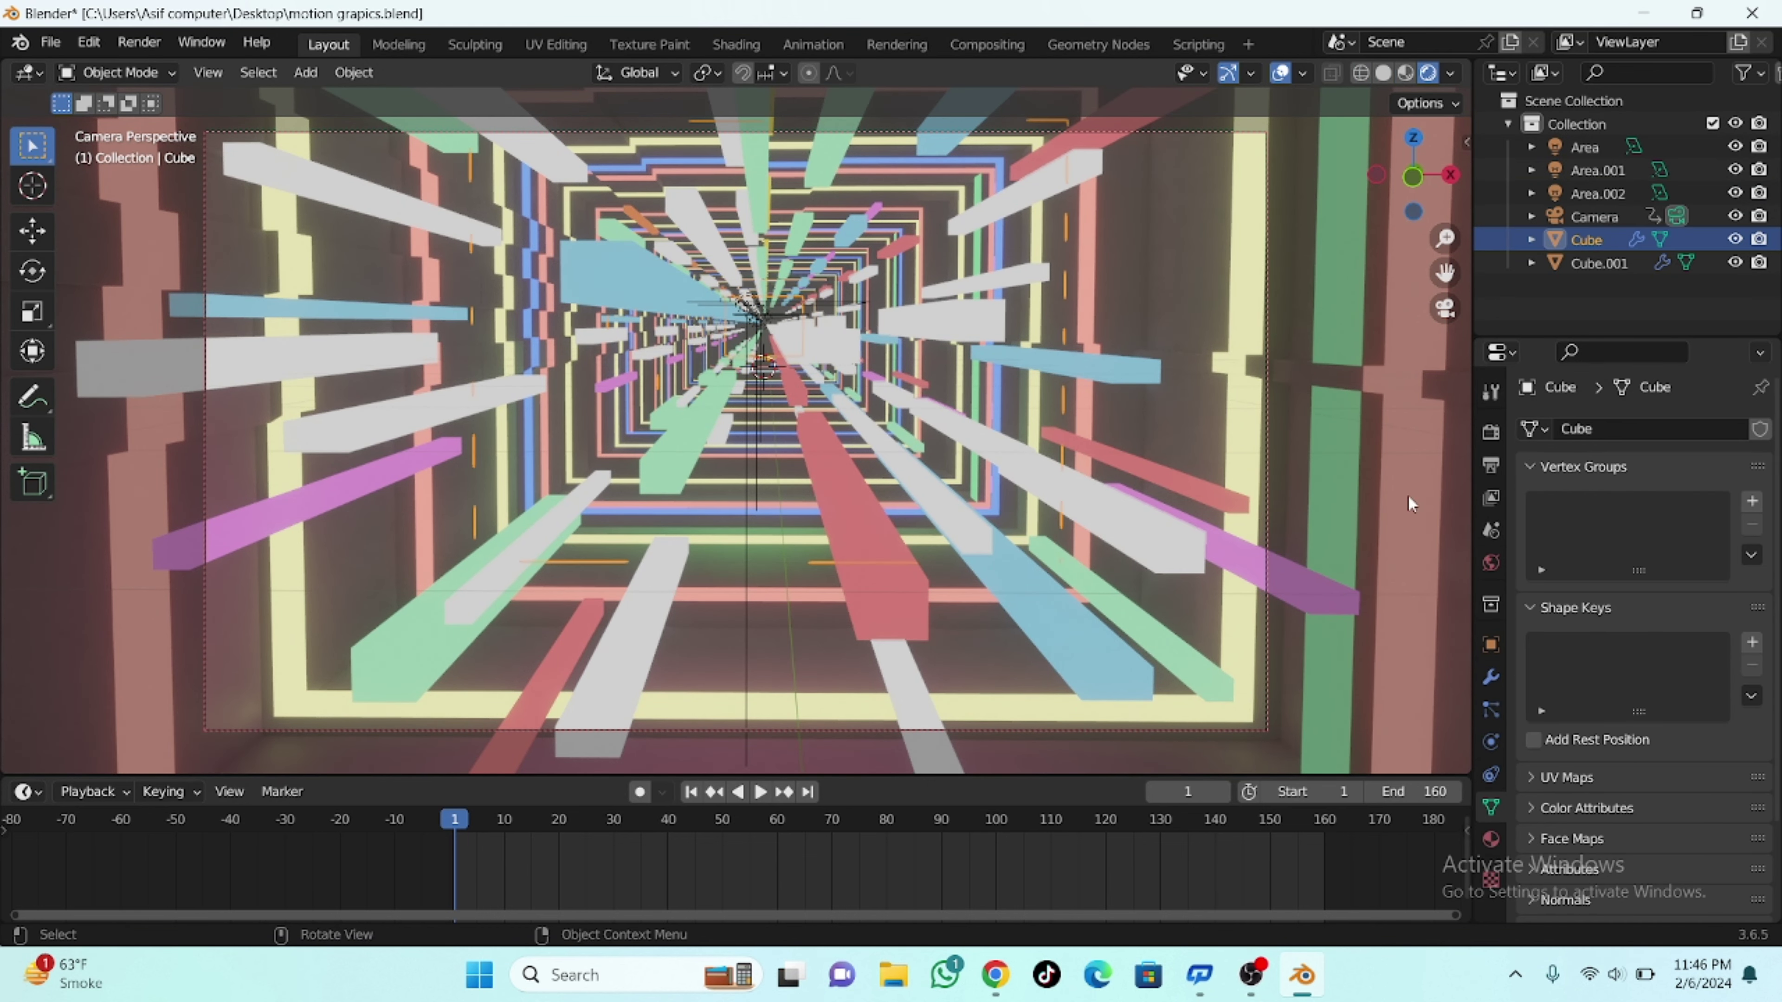
left_click(1491, 839)
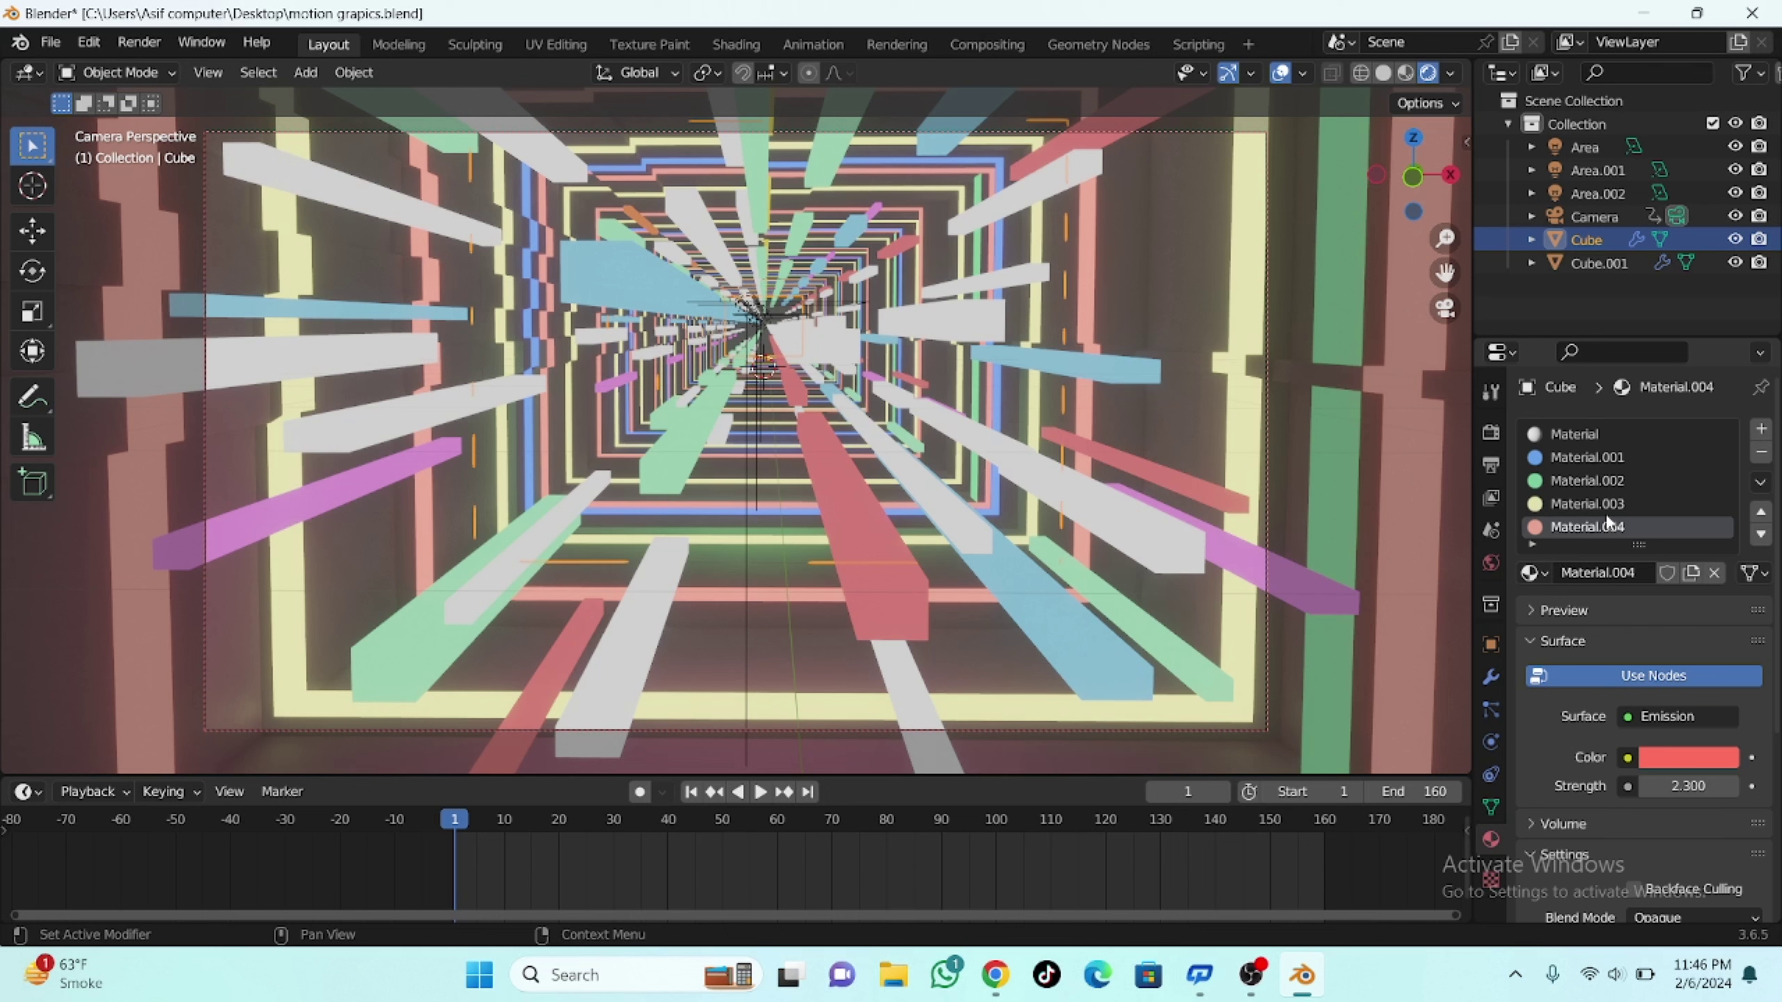
left_click(1587, 435)
left_click(1675, 814)
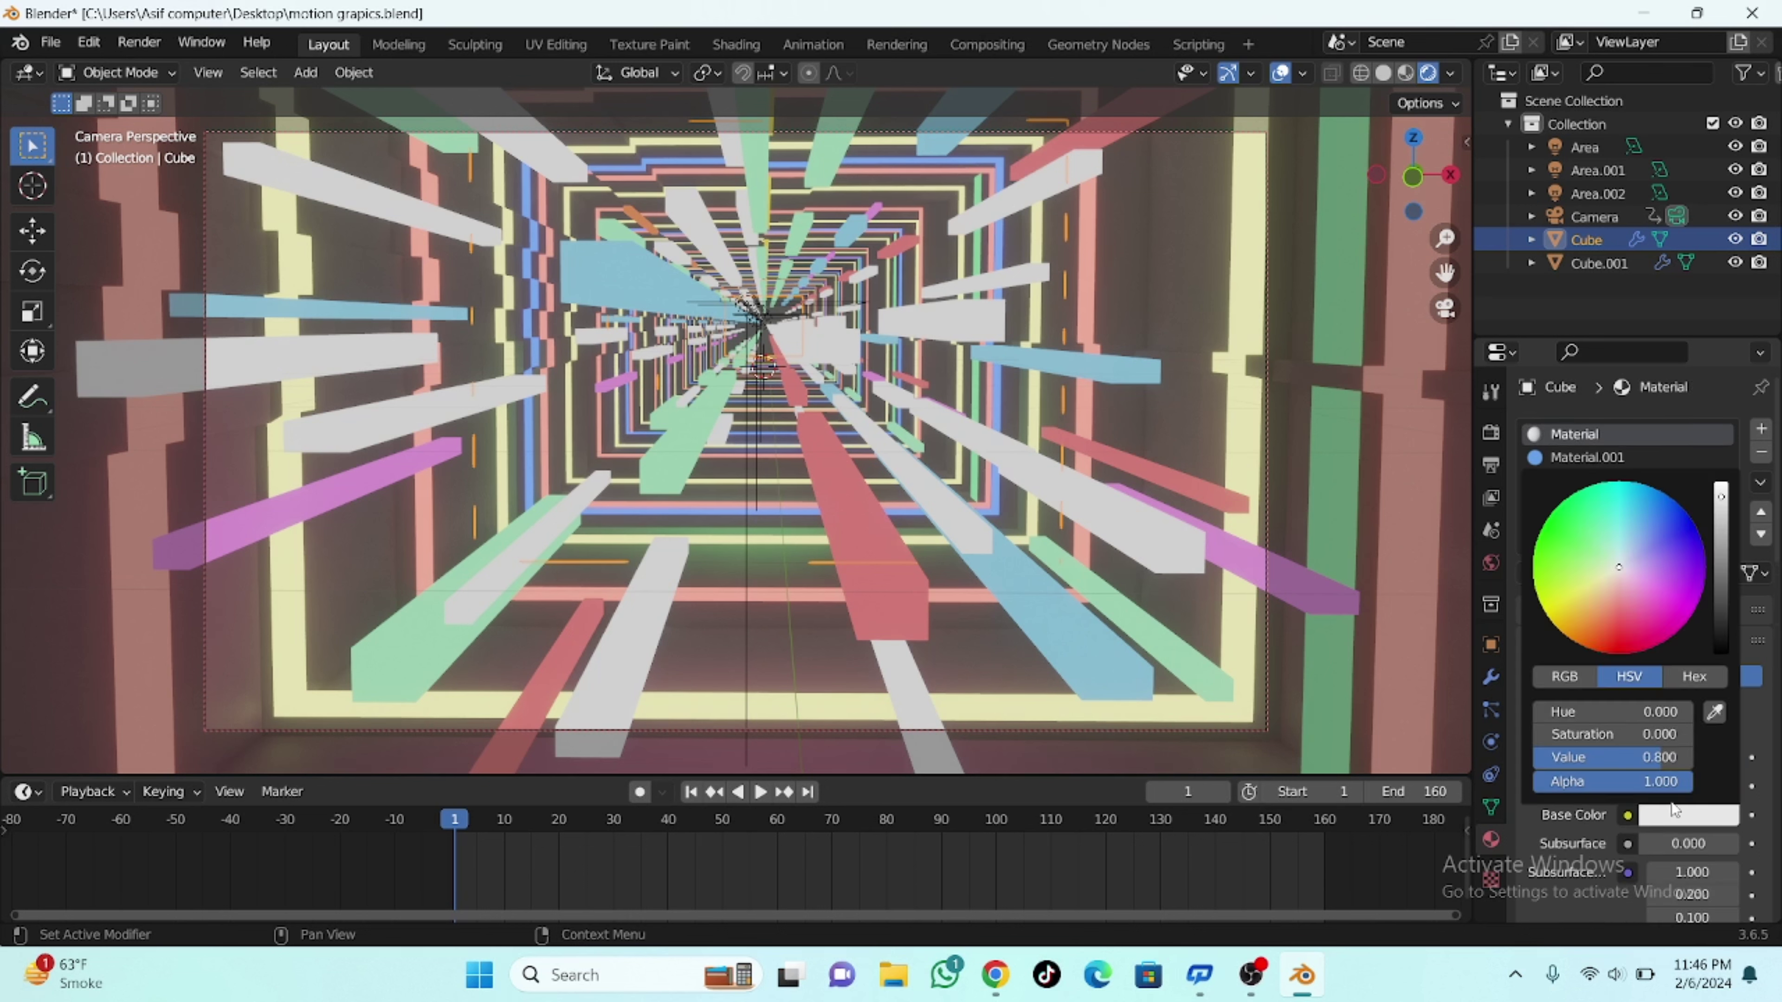
left_click(1591, 537)
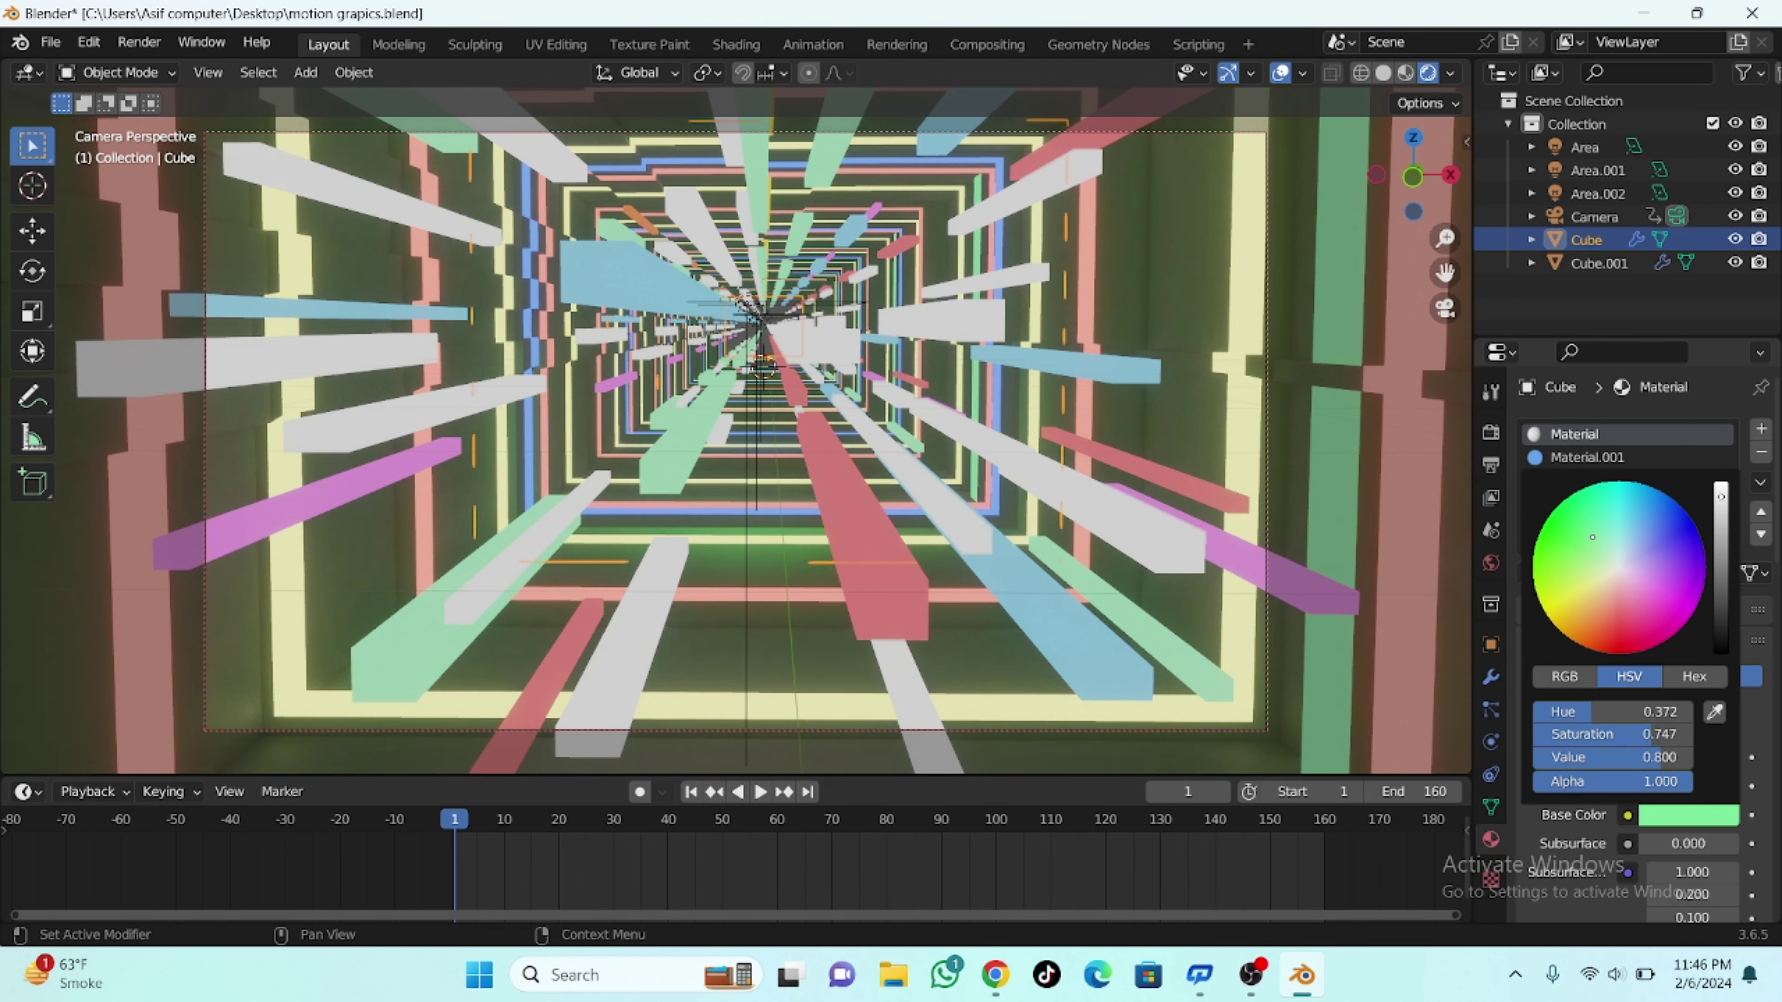
left_click(1696, 529)
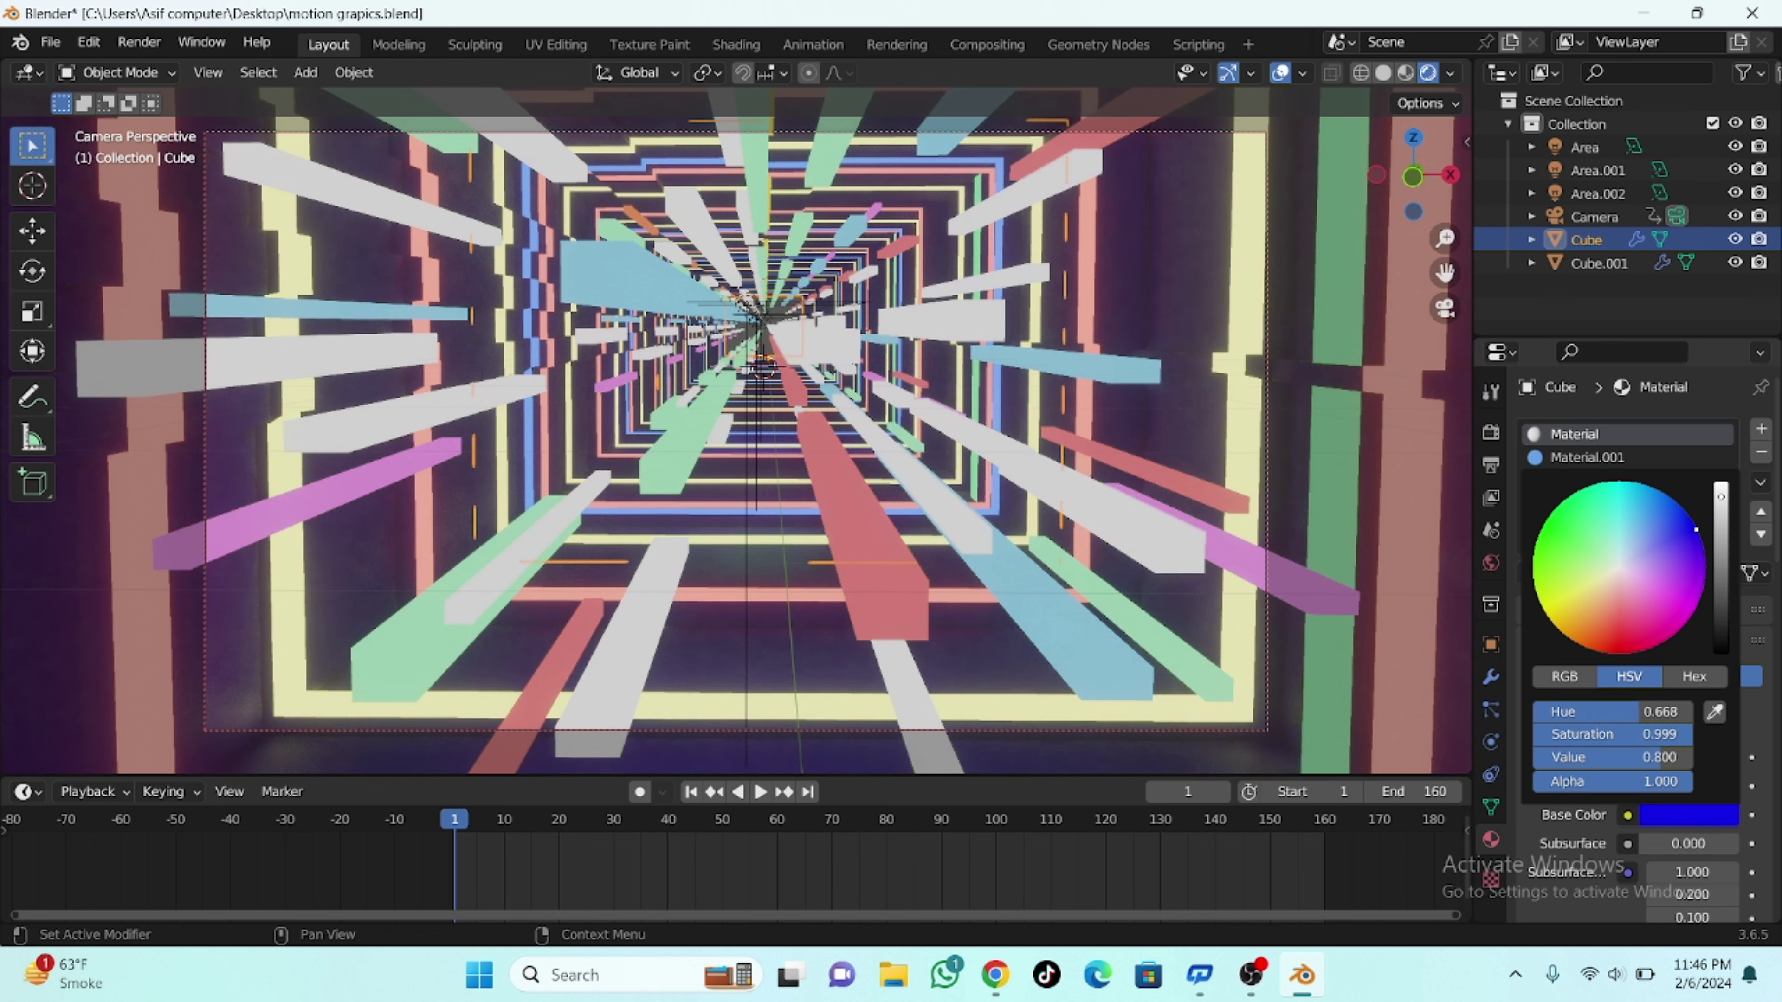
left_click(1694, 532)
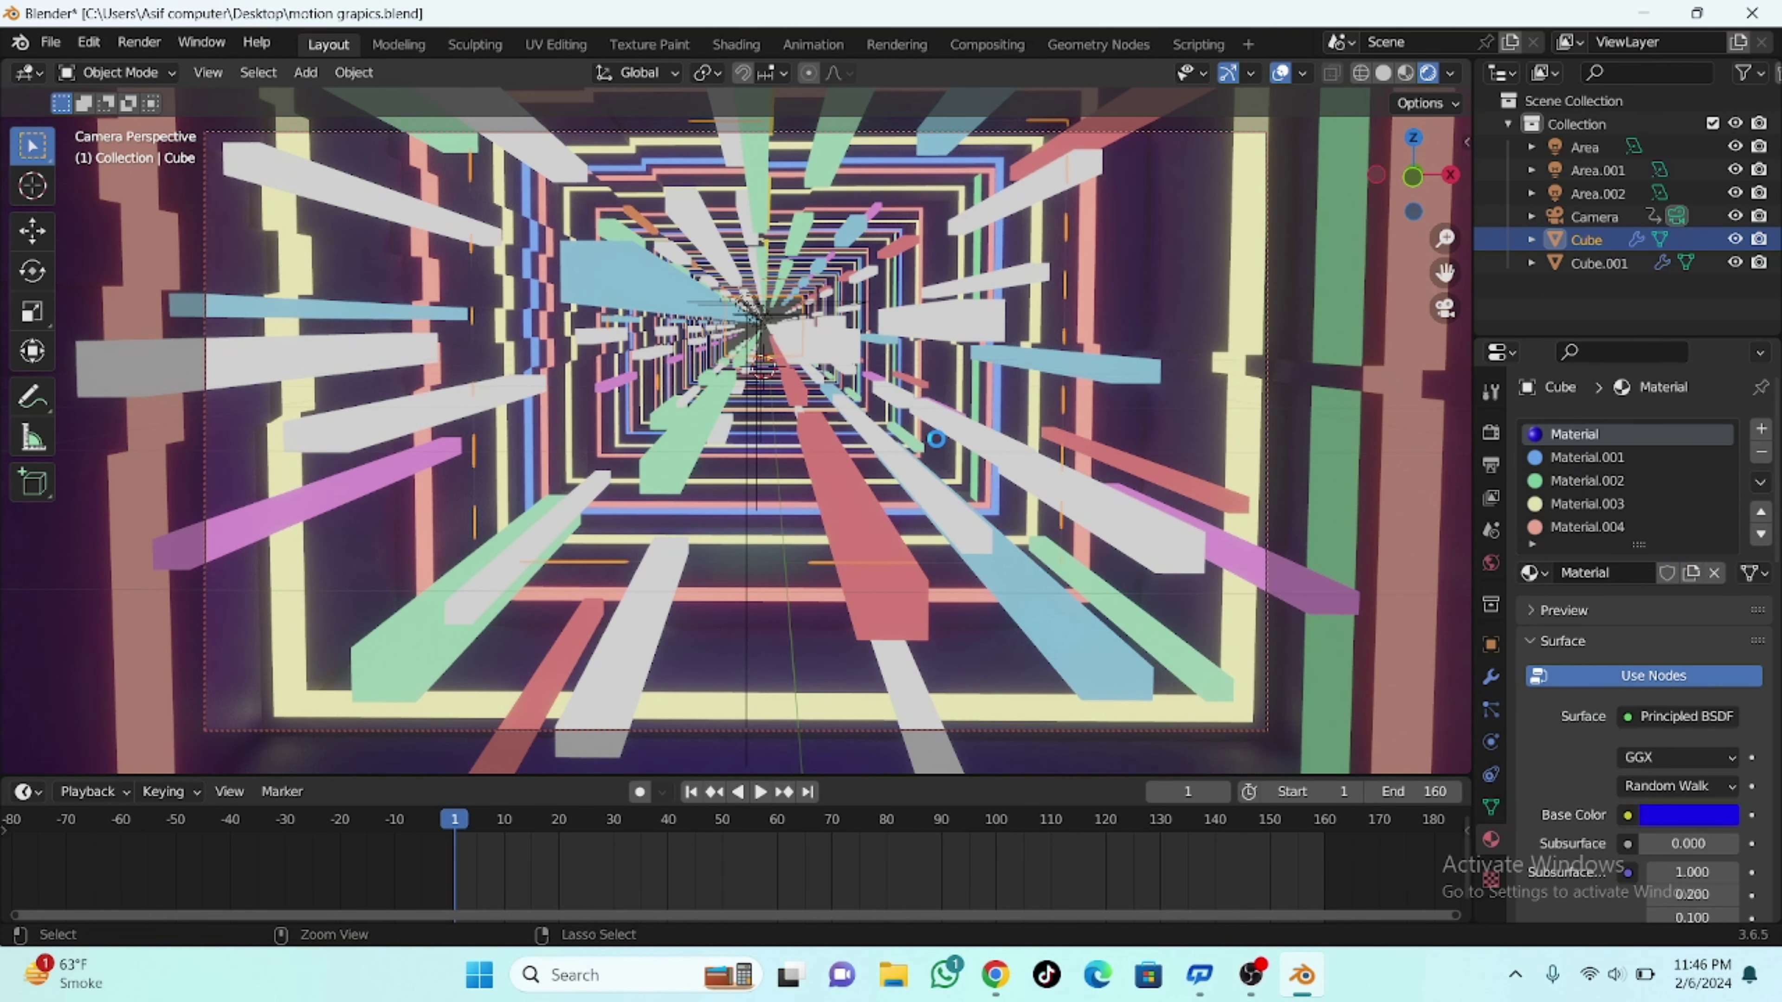
key("ctrl+s")
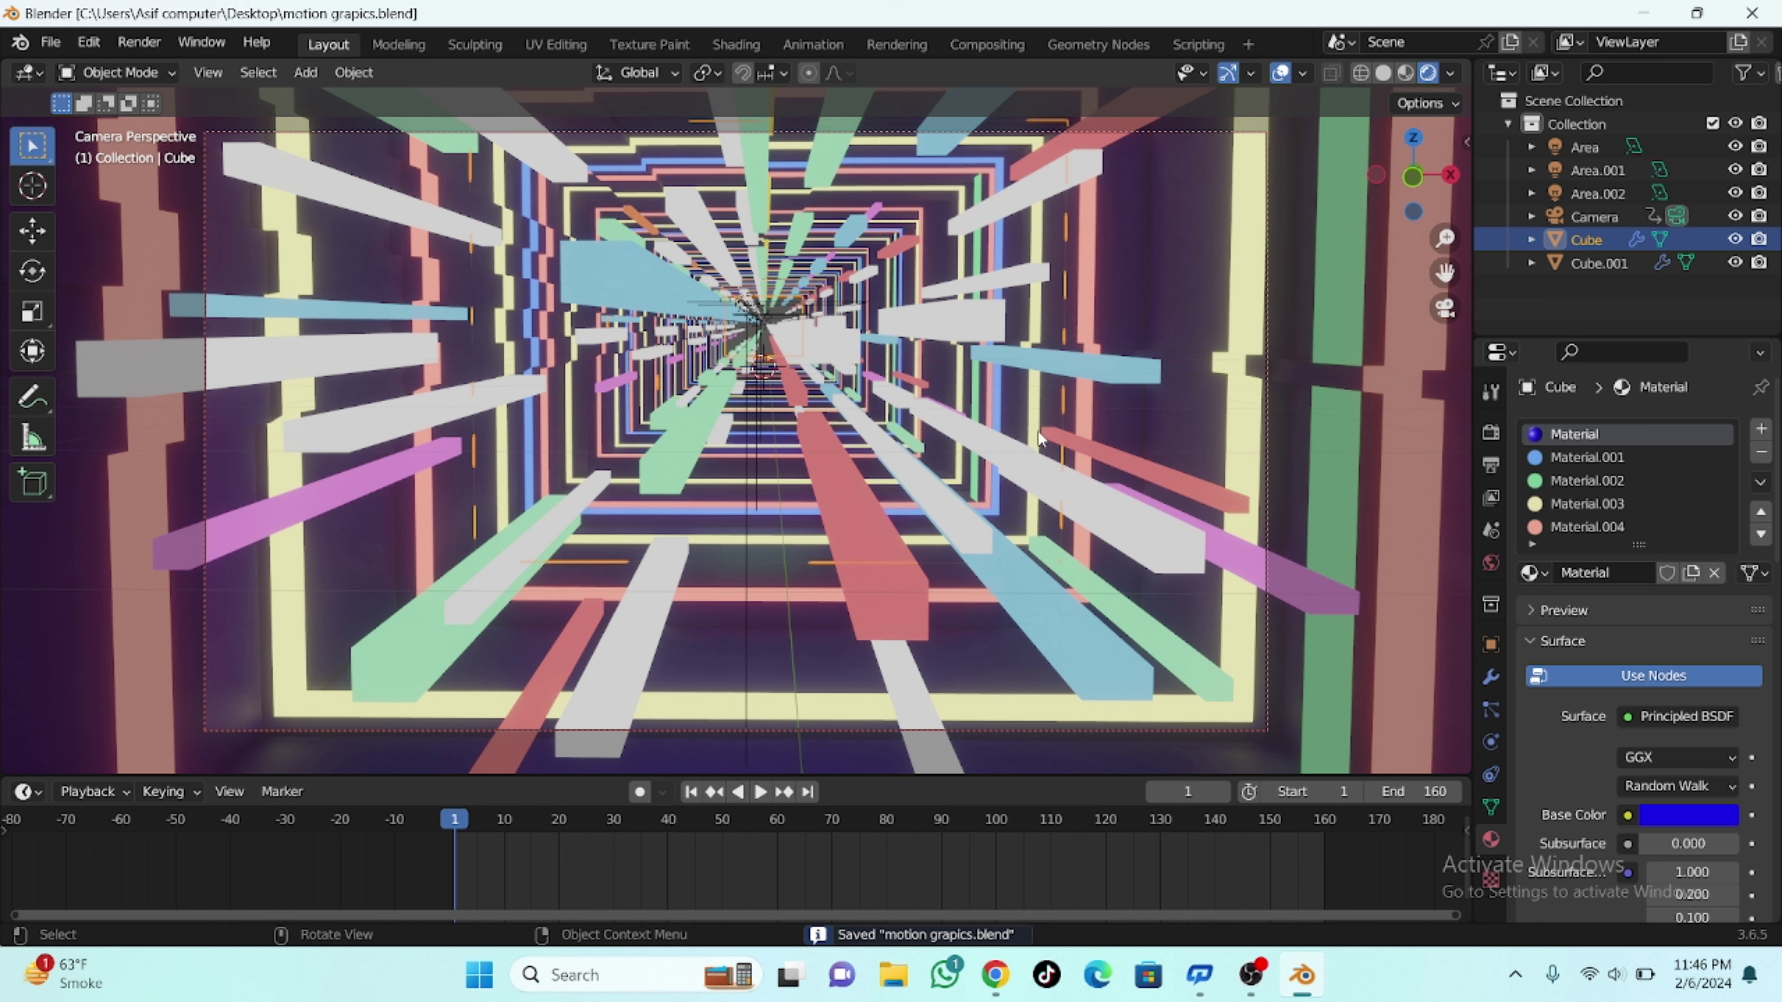
Step: Enable camera Depth of Field with Cube.001 bars as focus object, F-Stop 2.8
left_click(871, 133)
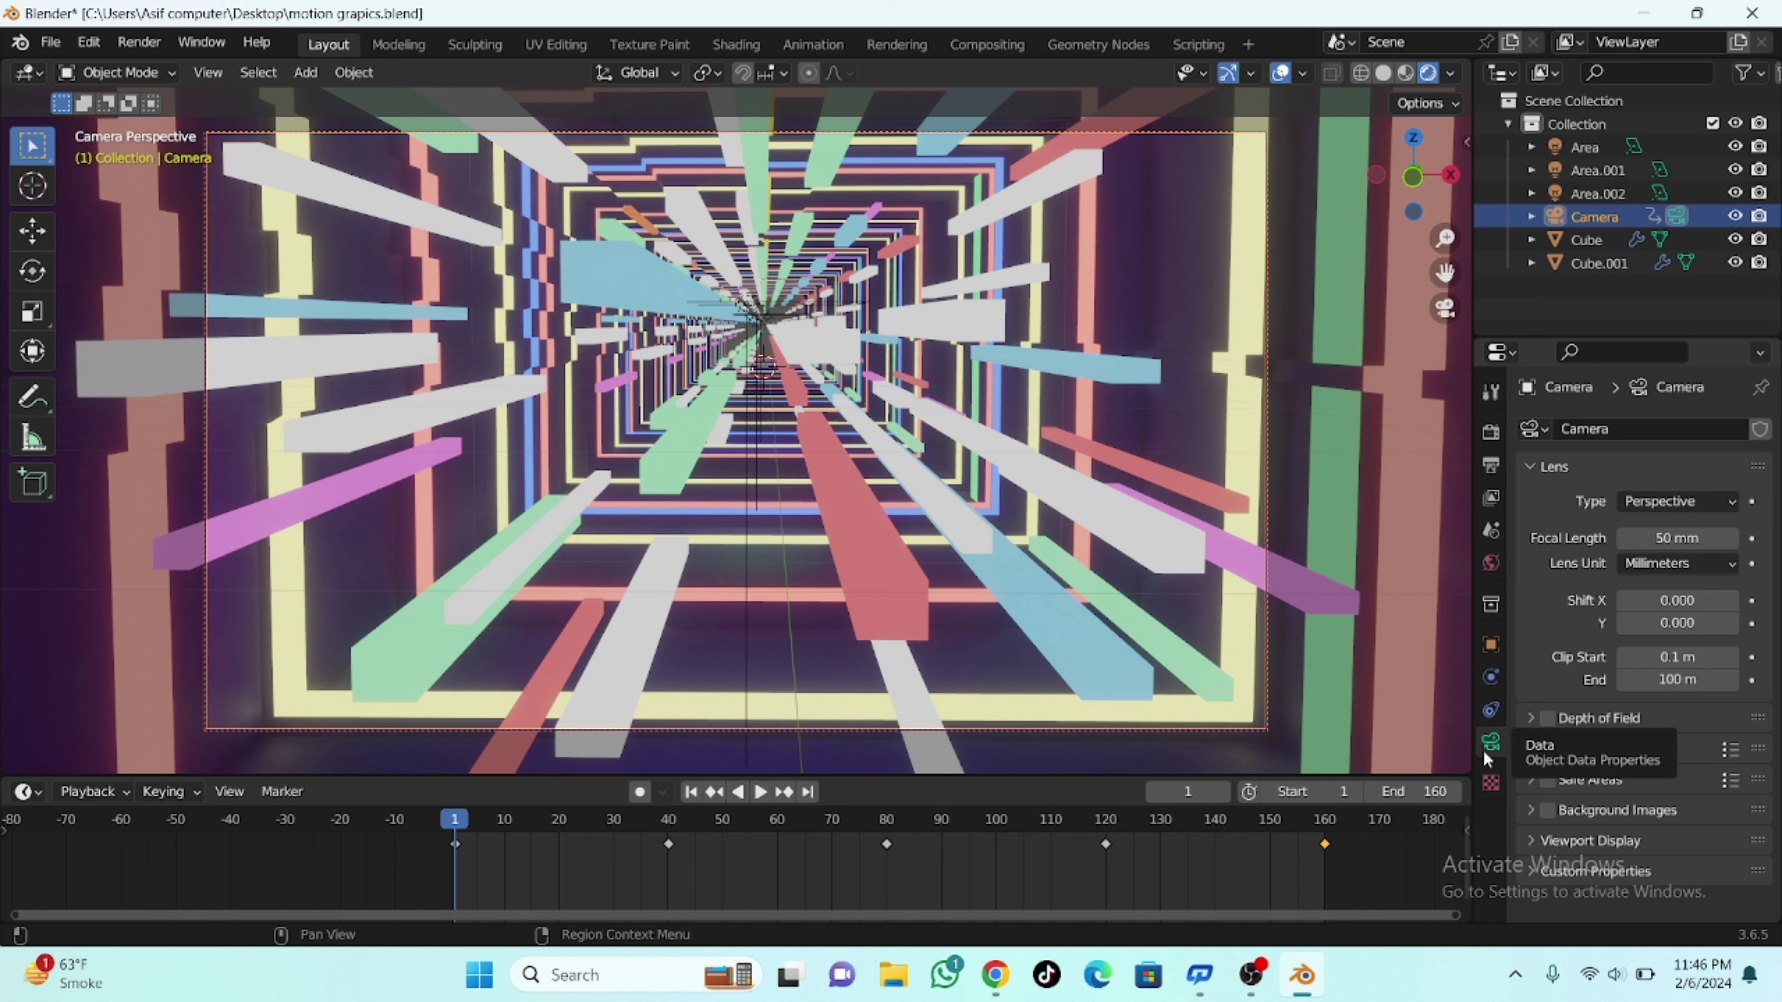
left_click(1547, 718)
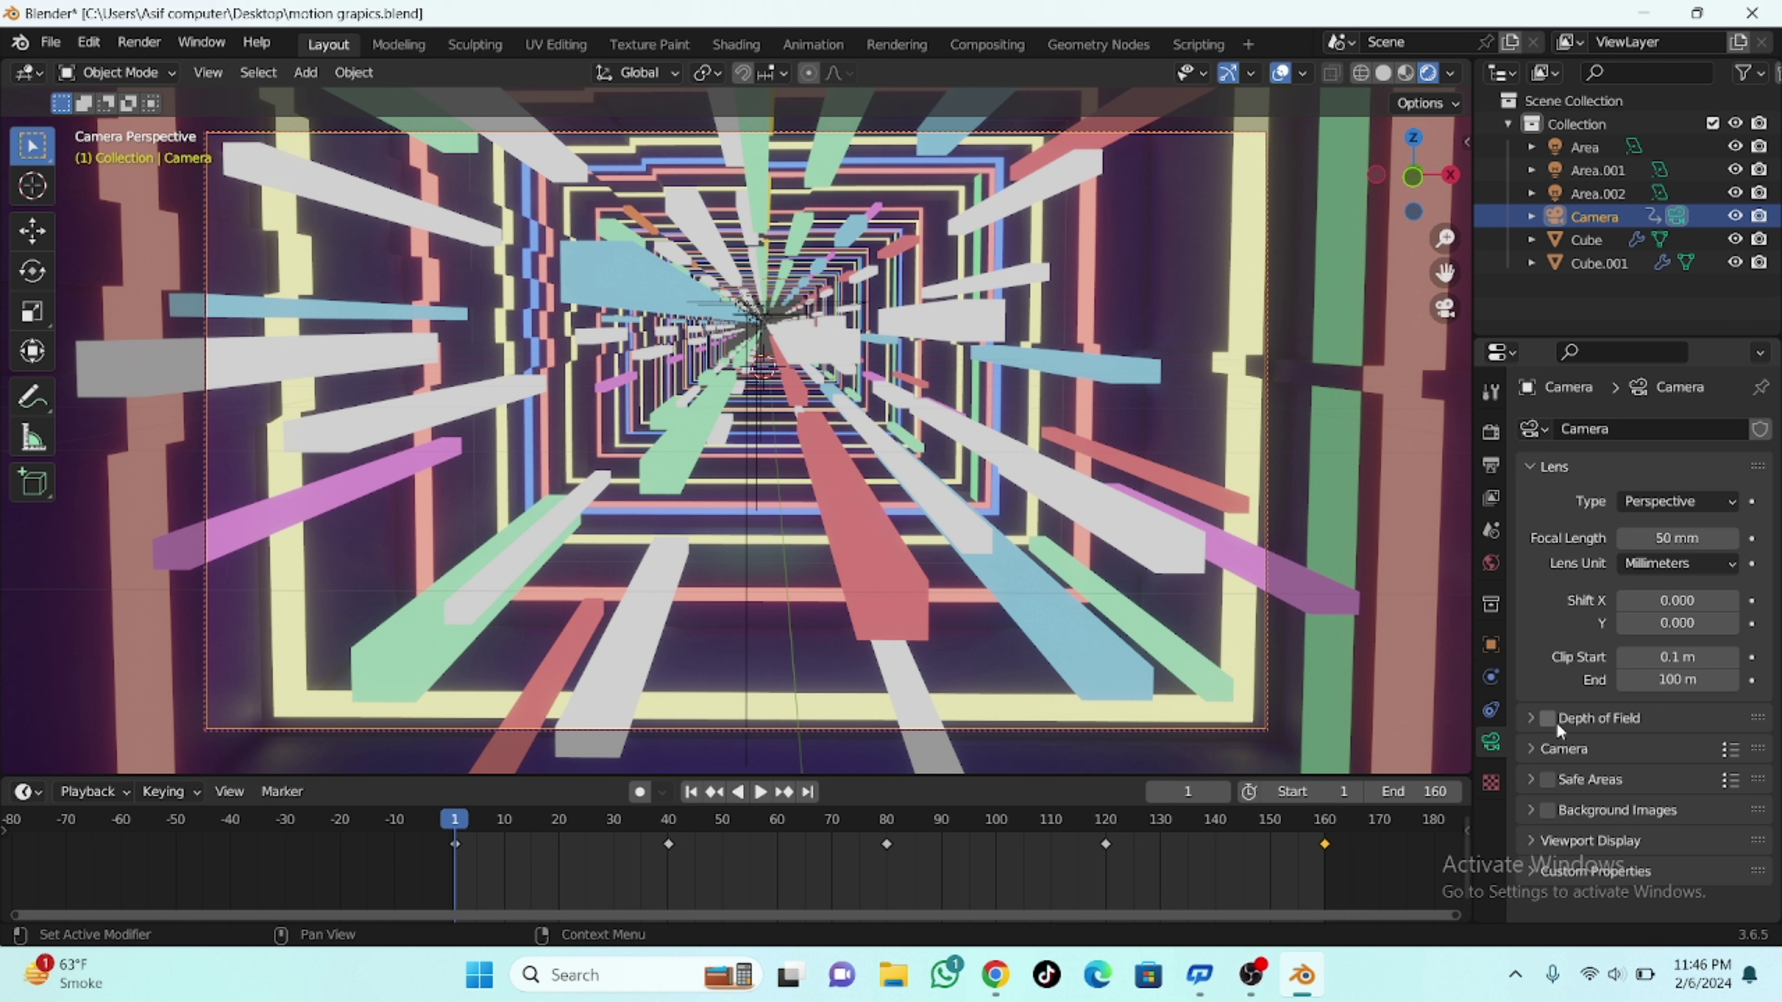
left_click(1532, 724)
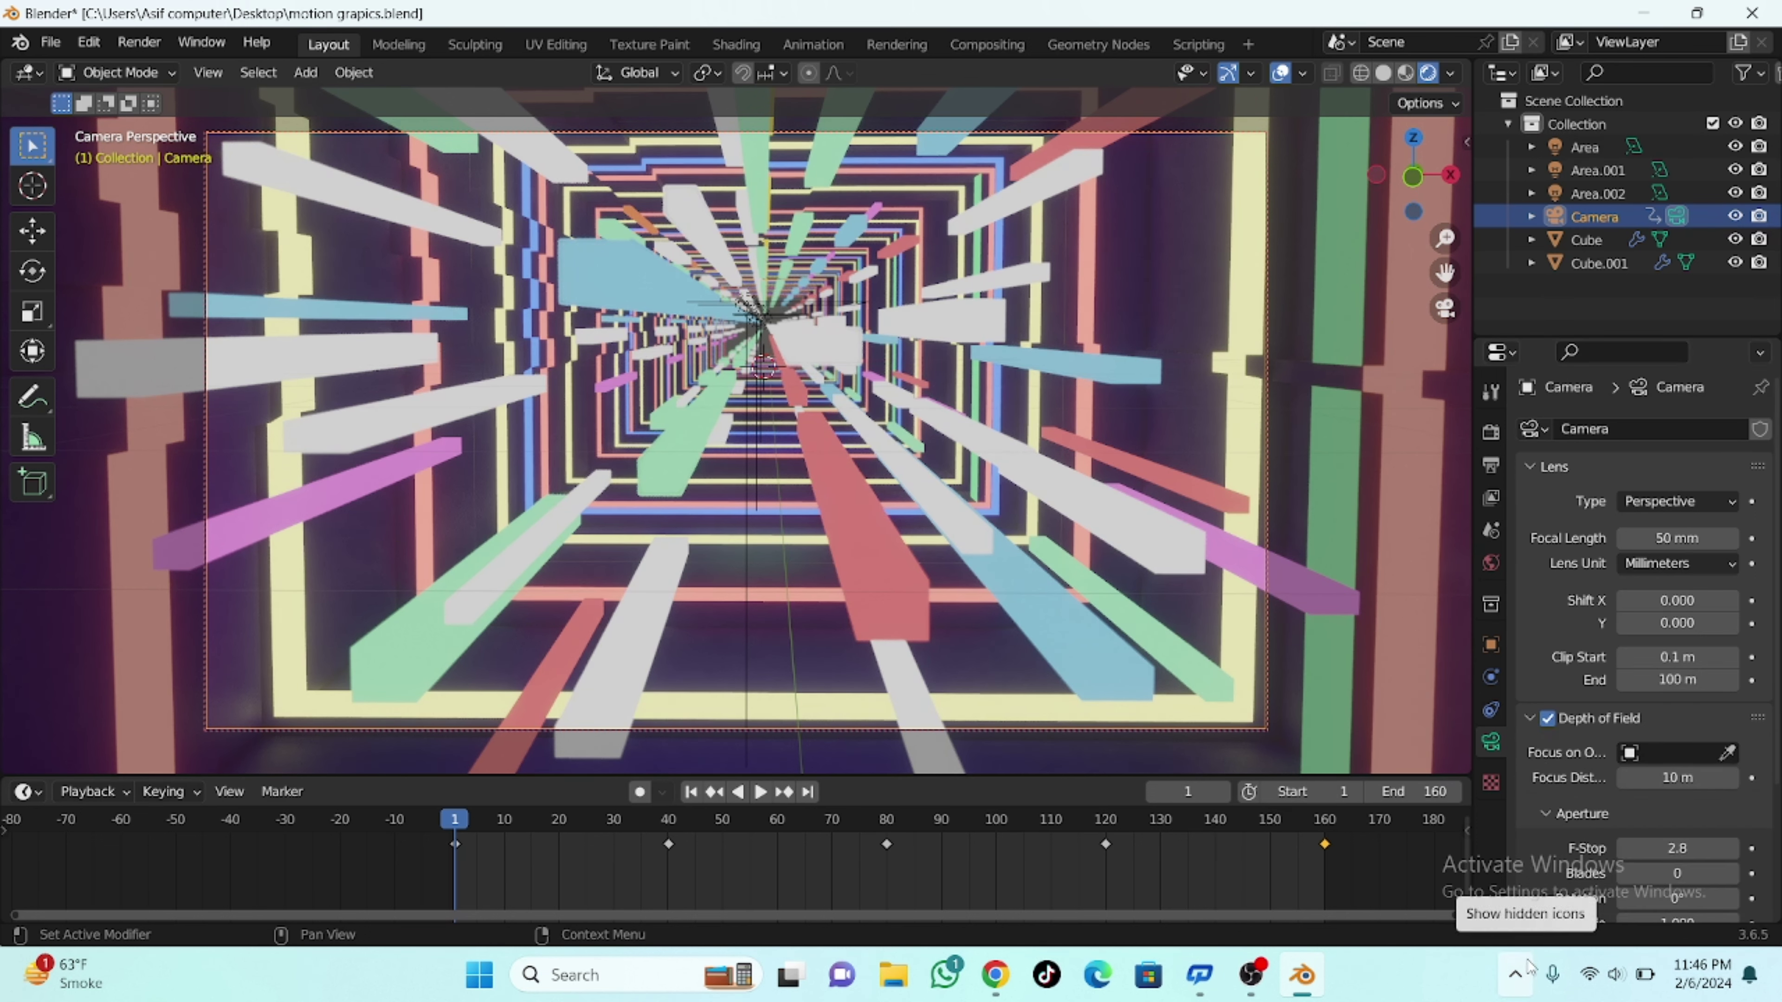
left_click(1727, 753)
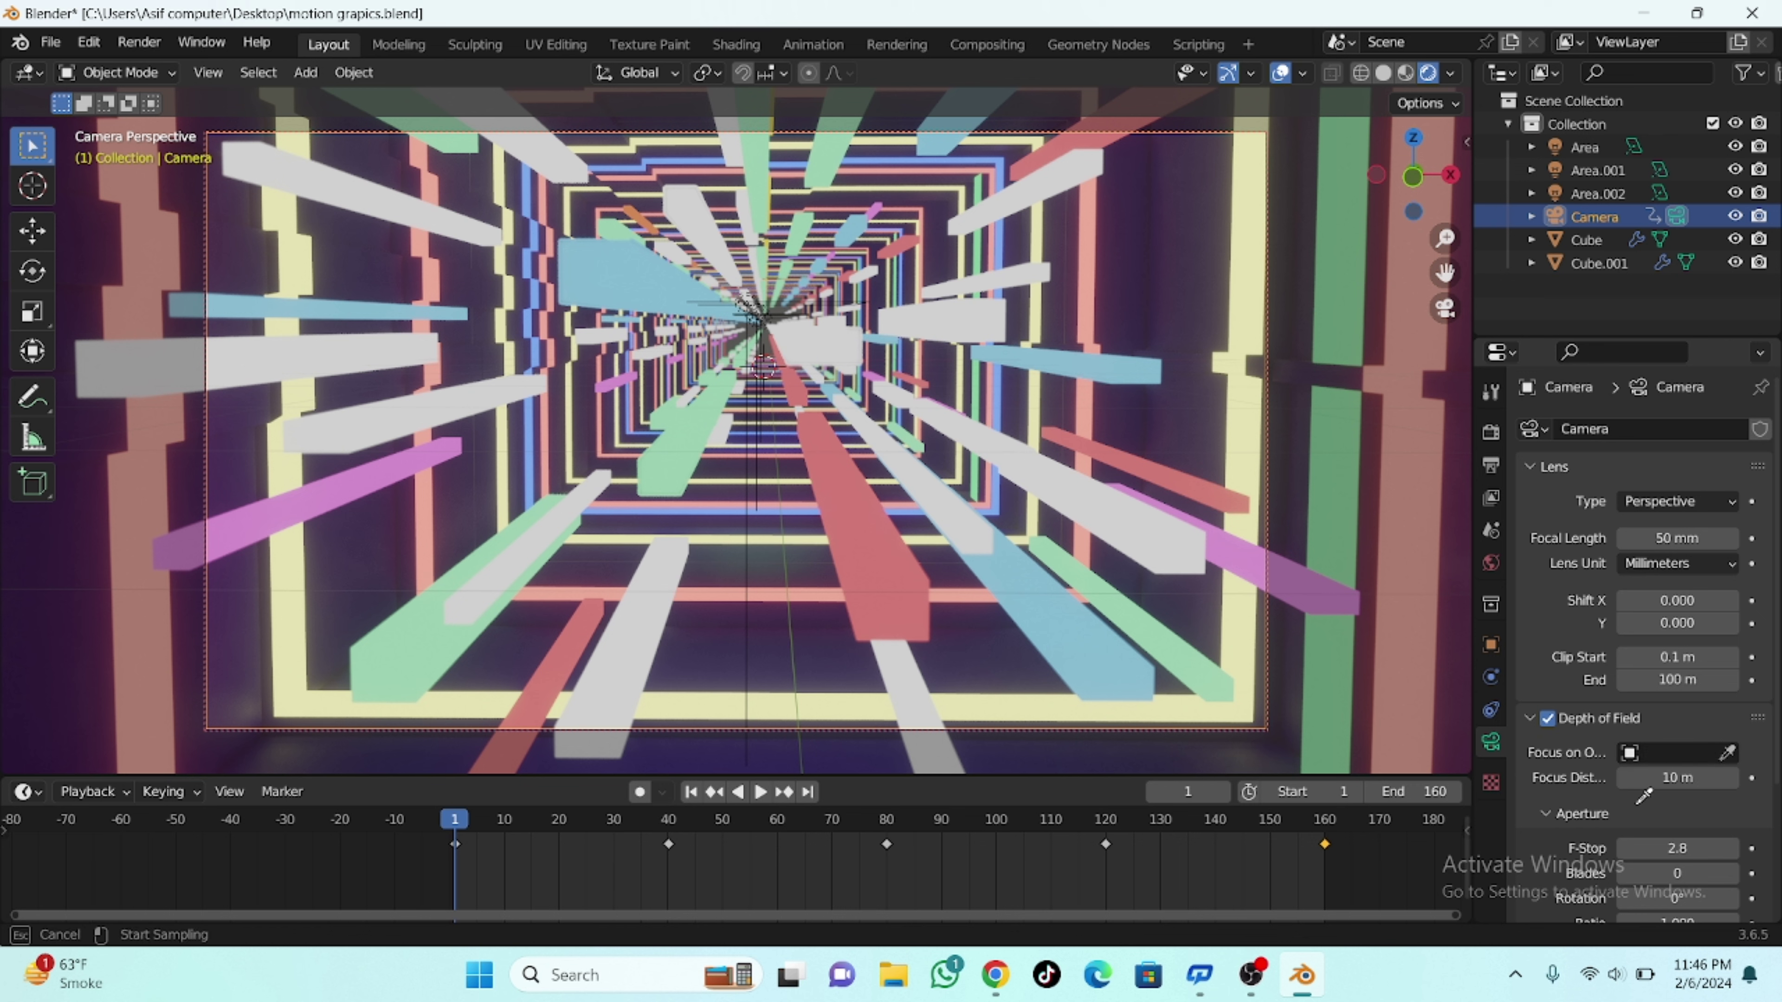
left_click(869, 514)
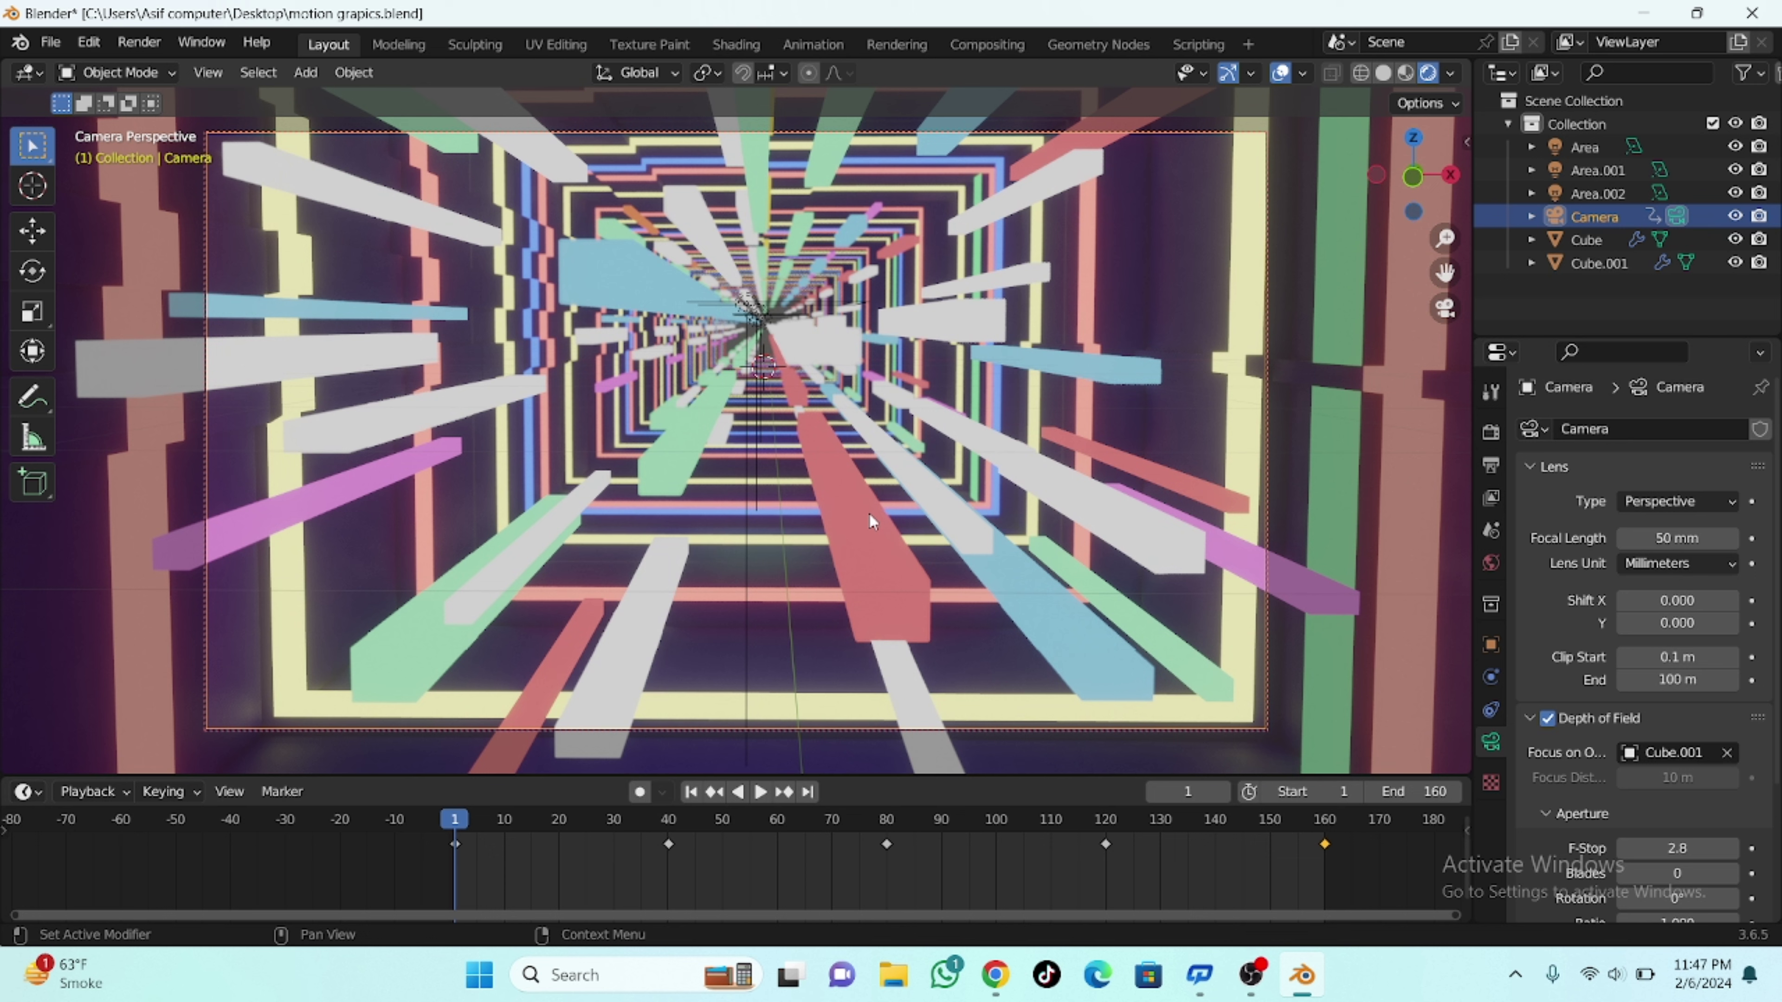
left_click(891, 621)
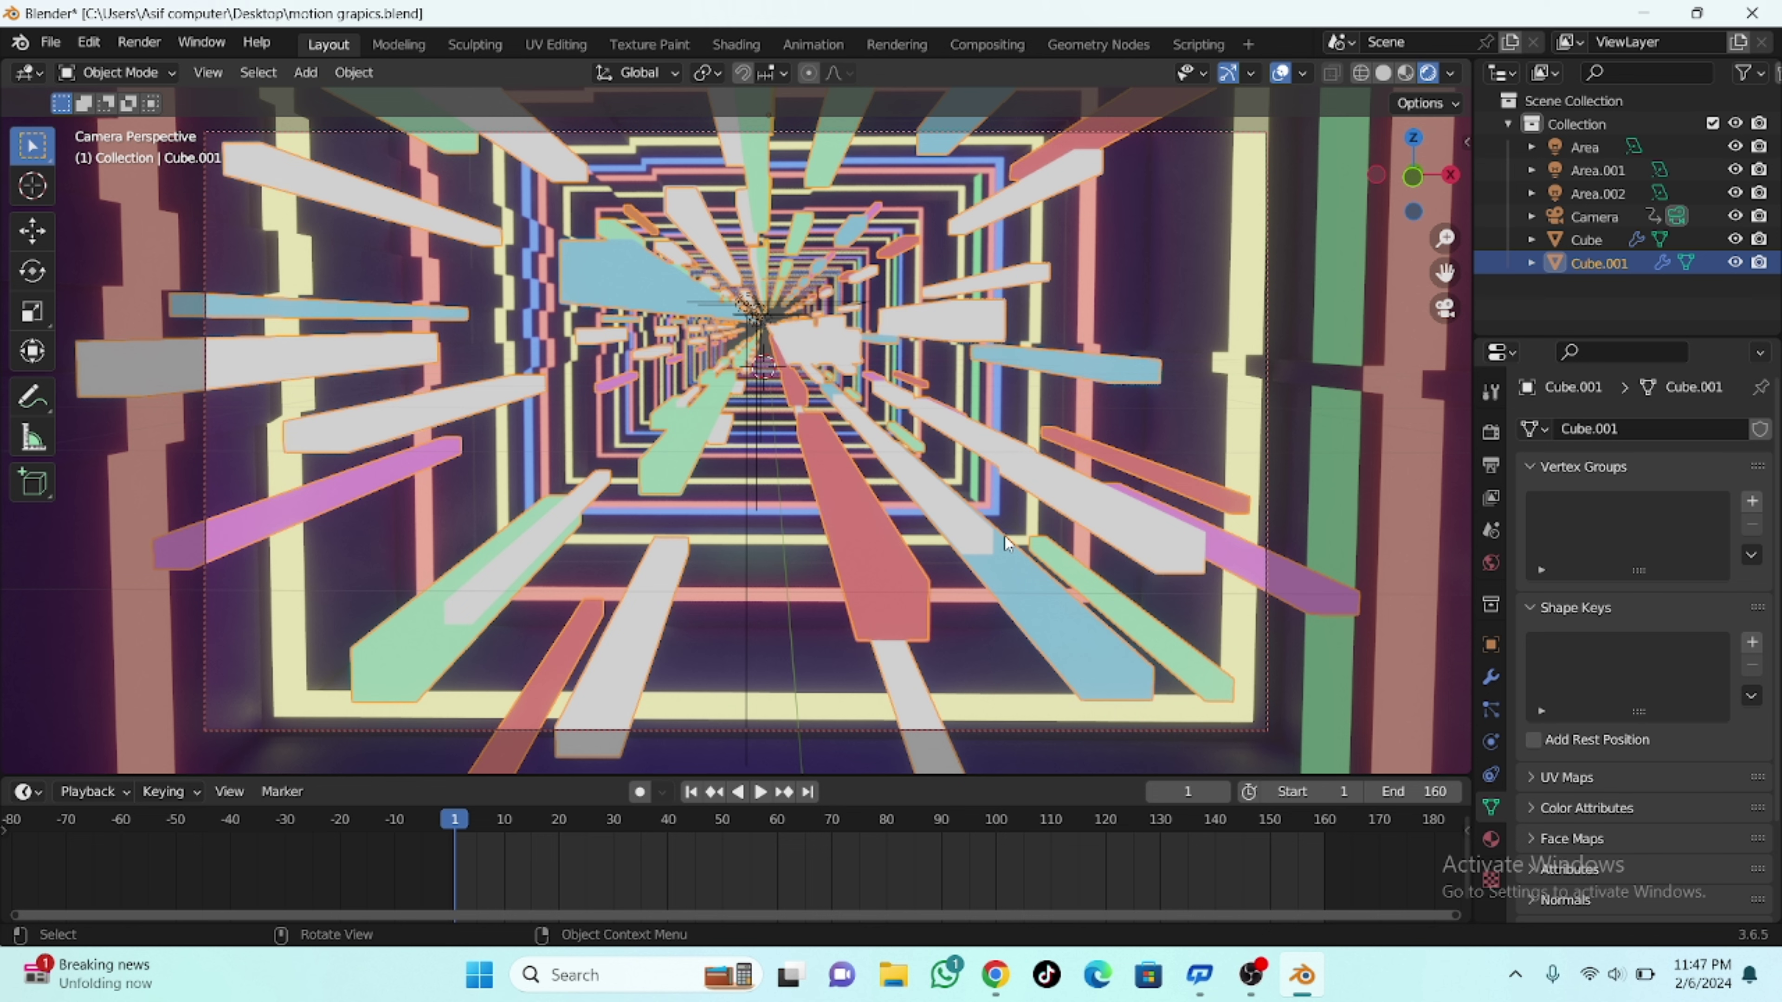
Step: Play the tunnel fly-through animation in the viewport with depth of field applied
key("space")
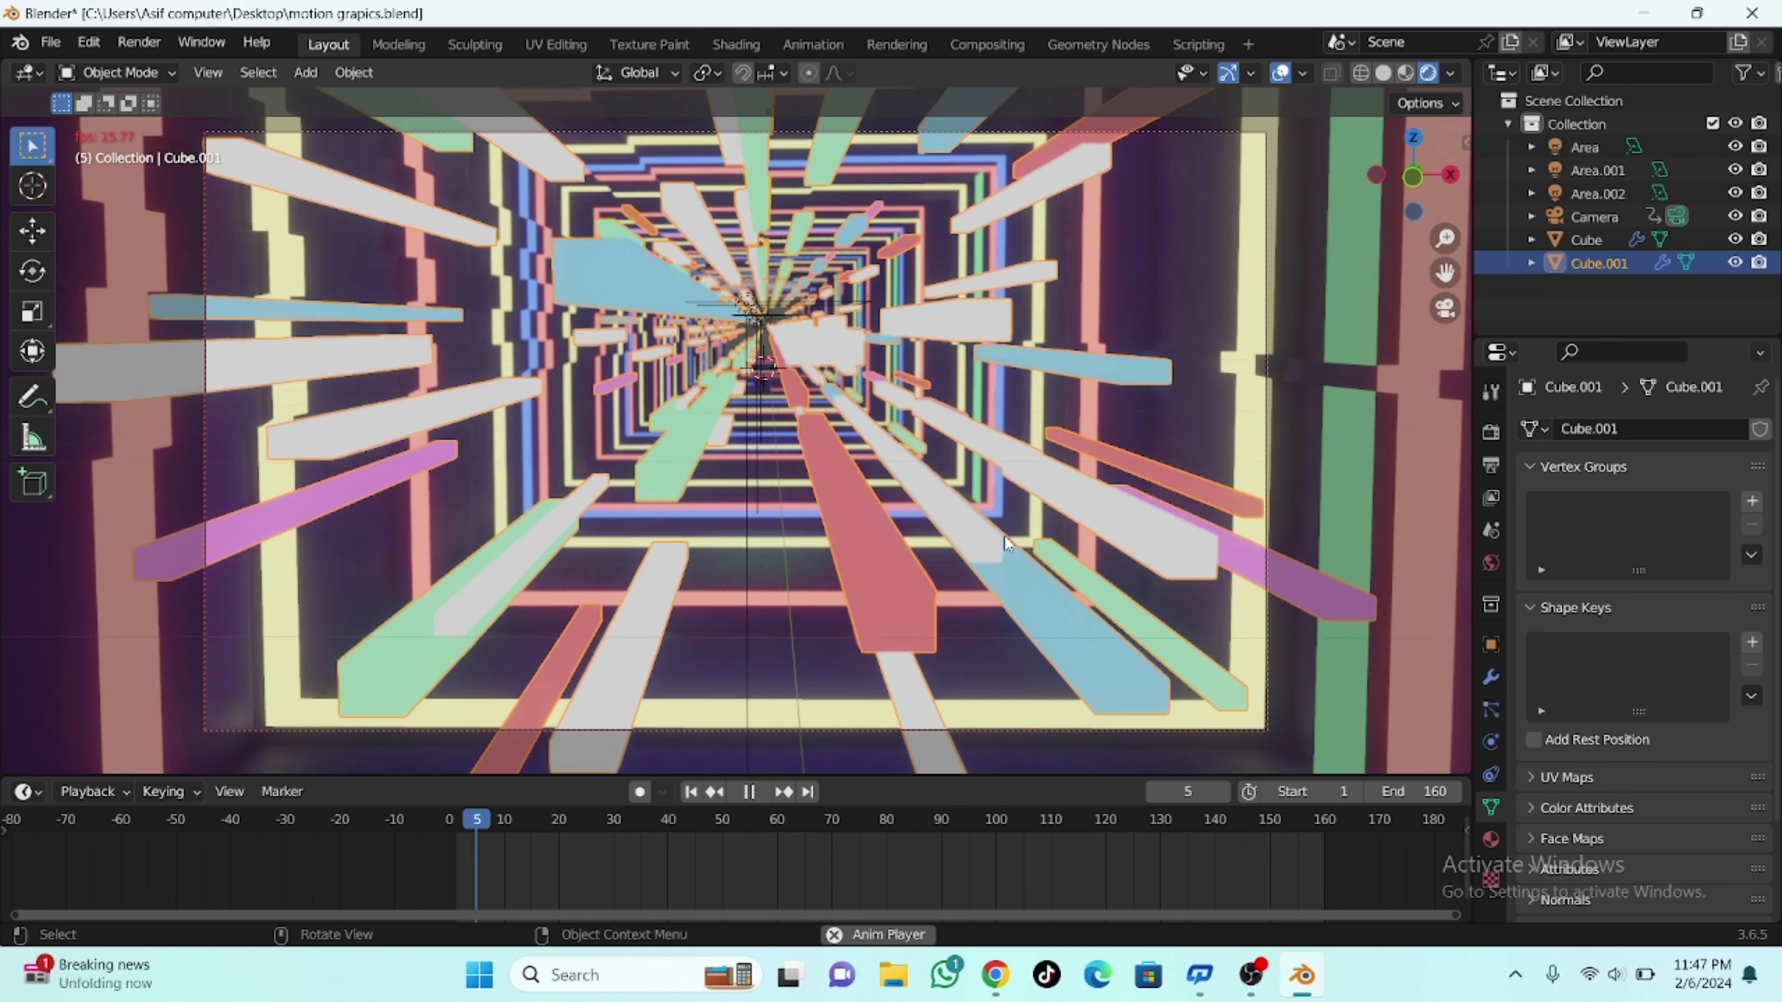